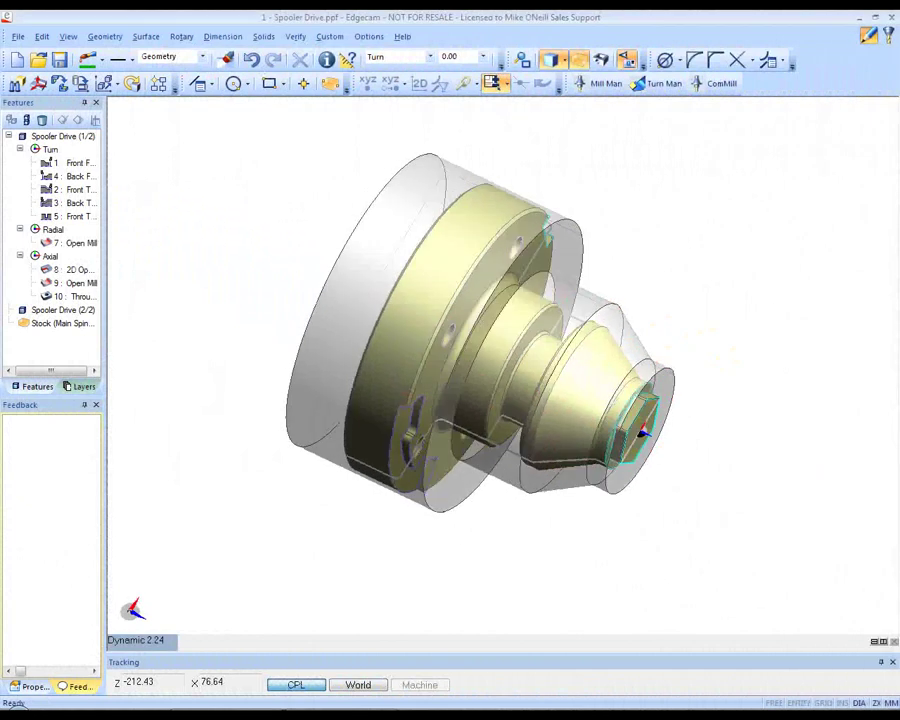
Step: Widen the Features window and turn off the shaded stock display so only the stock outline surrounds the part
middle_click_drag(480, 350, 478, 290)
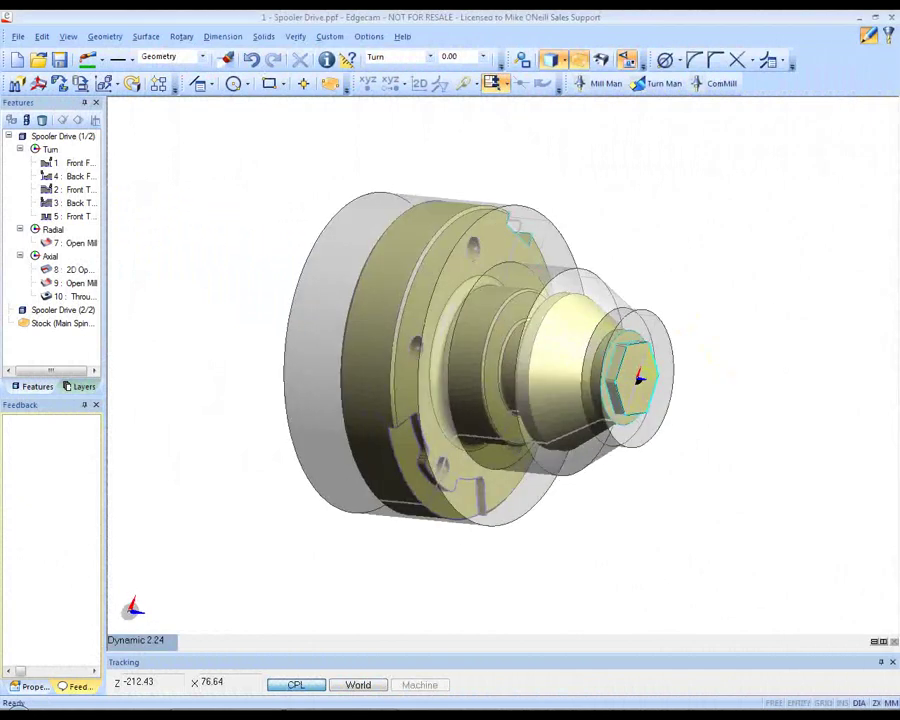
left_click_drag(104, 330, 172, 330)
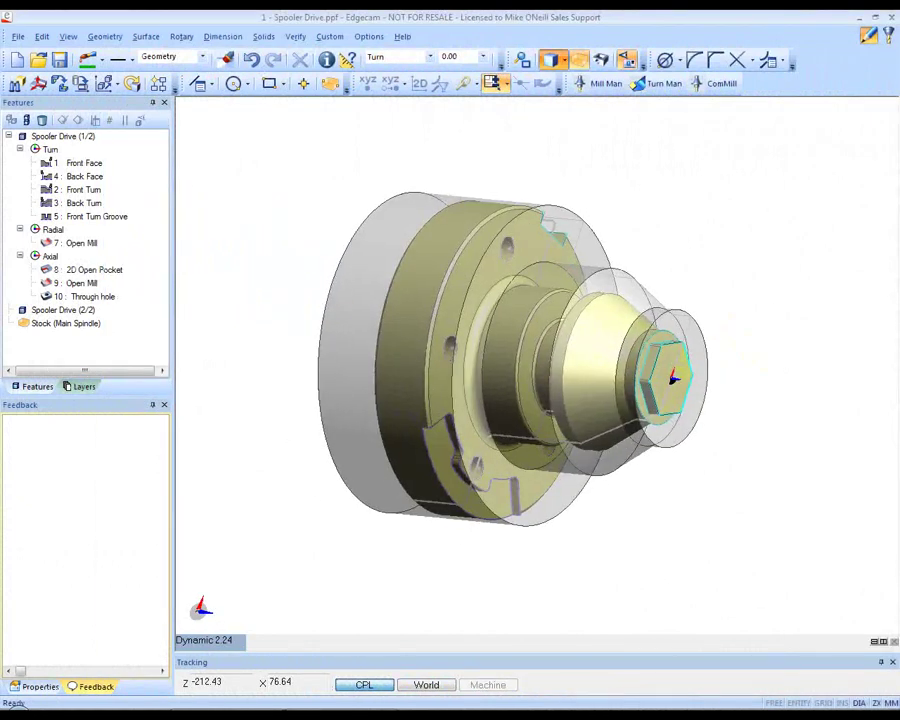
left_click(550, 60)
left_click(580, 60)
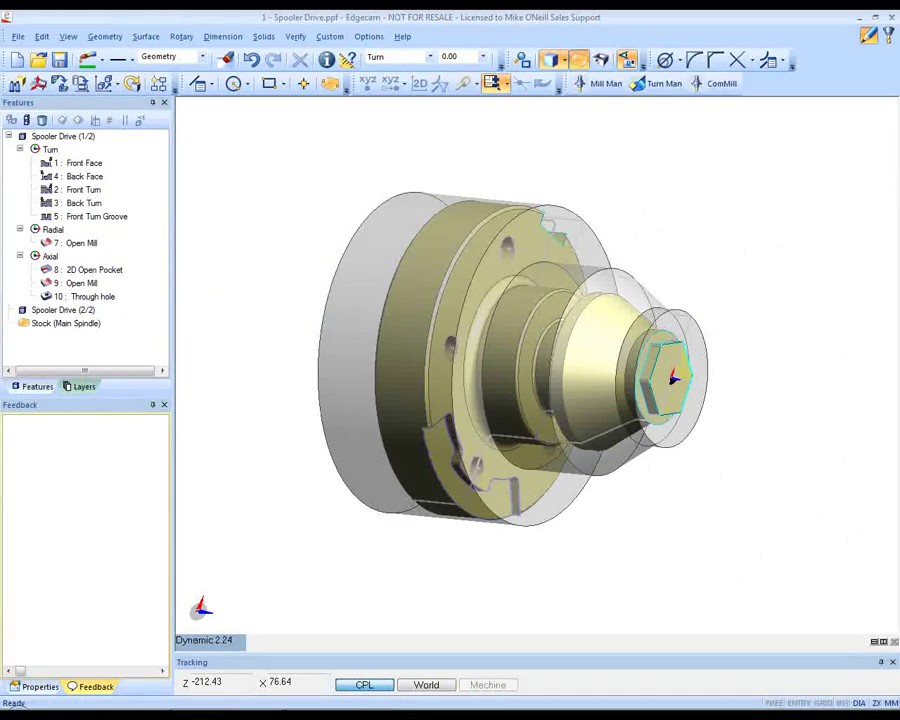
left_click(580, 60)
middle_click_drag(600, 350, 625, 420)
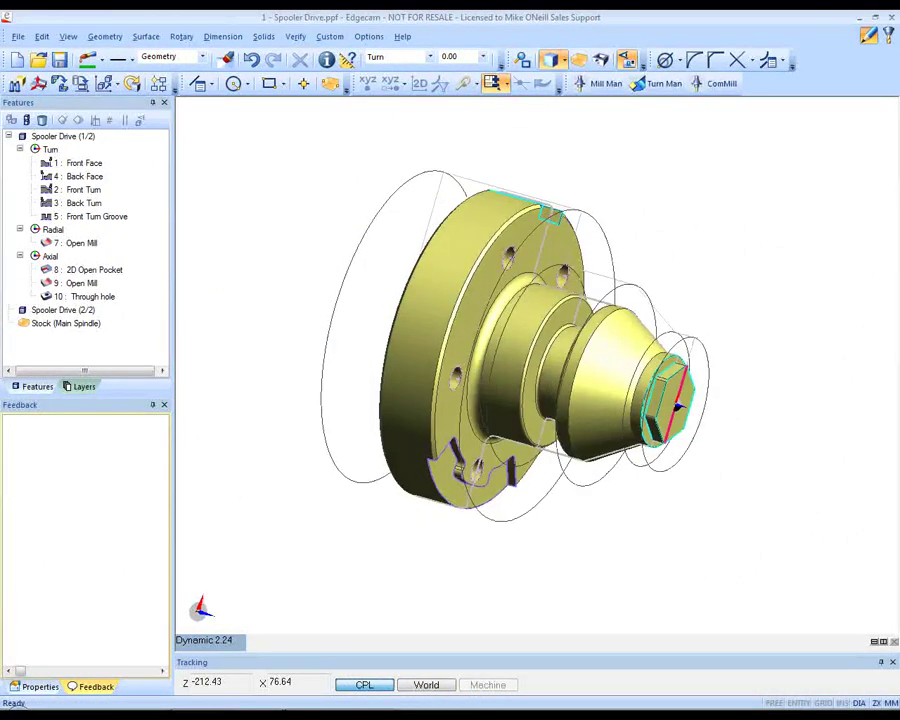
Step: Examine the turn features from Front Face to Front Turn Groove on the part and the Feature Finder options
left_click(84, 163)
left_click(46, 176)
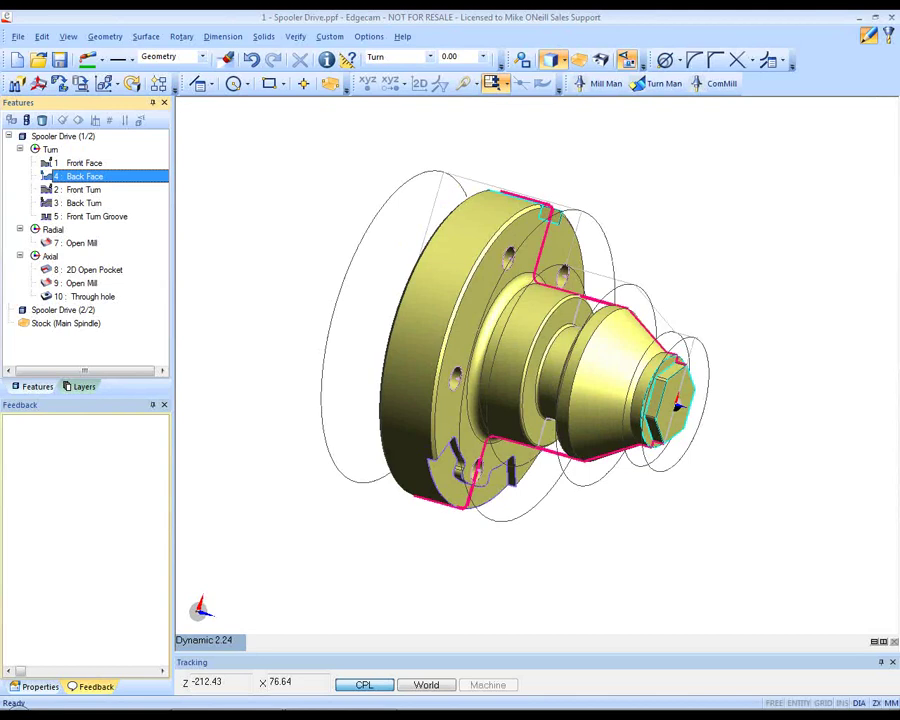
left_click(46, 190)
left_click(84, 203)
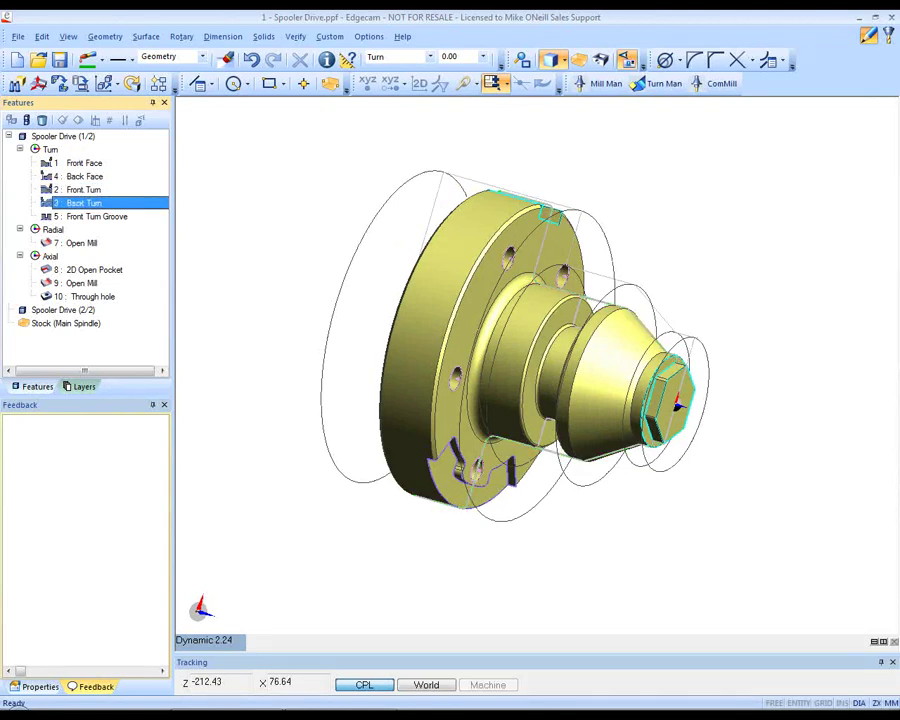
left_click(84, 216)
left_click(18, 86)
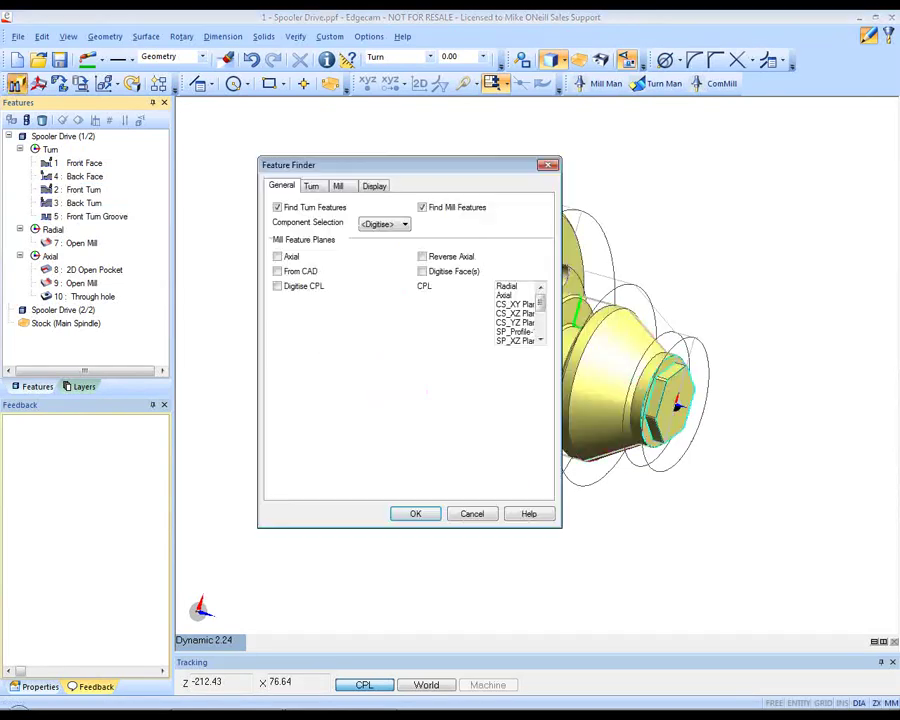
left_click(472, 514)
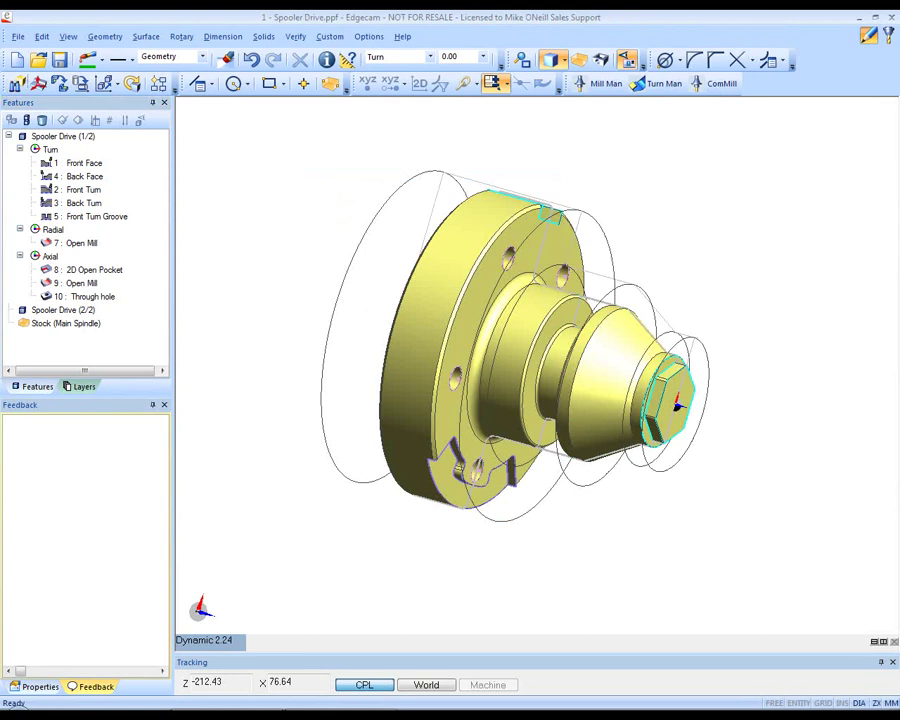
Step: Start a new Turn machining sequence using the mazak nexus sqt 250 m.tcp machine tool
left_click(889, 36)
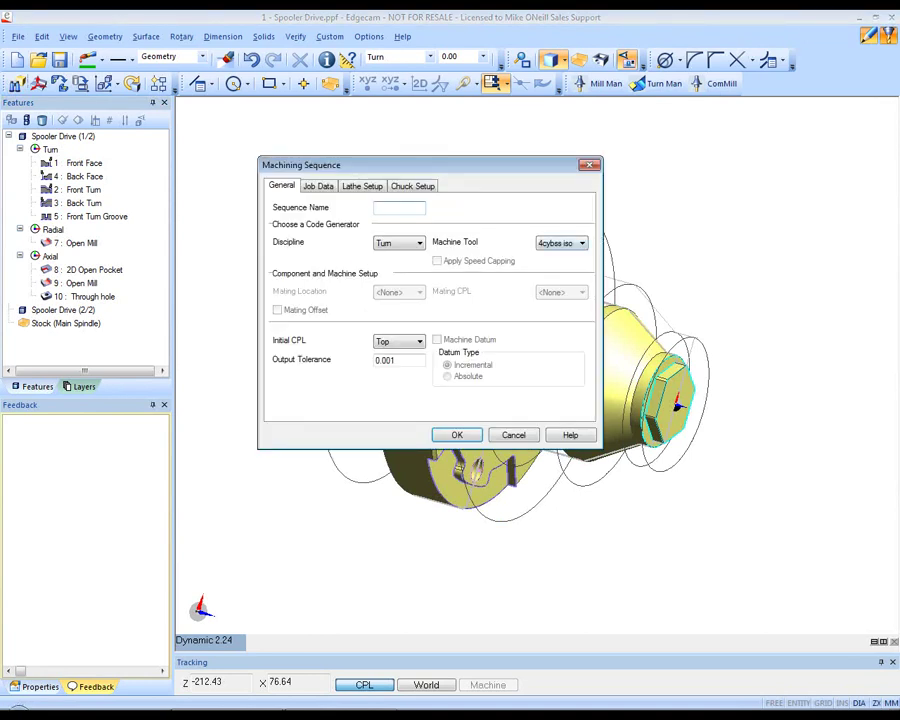
left_click(582, 243)
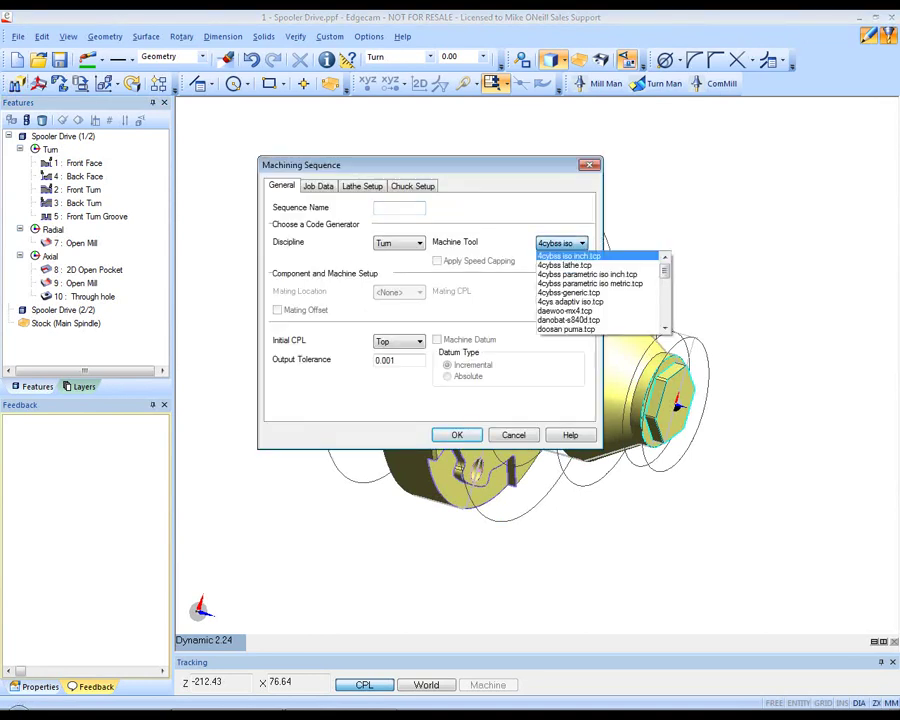
key("m")
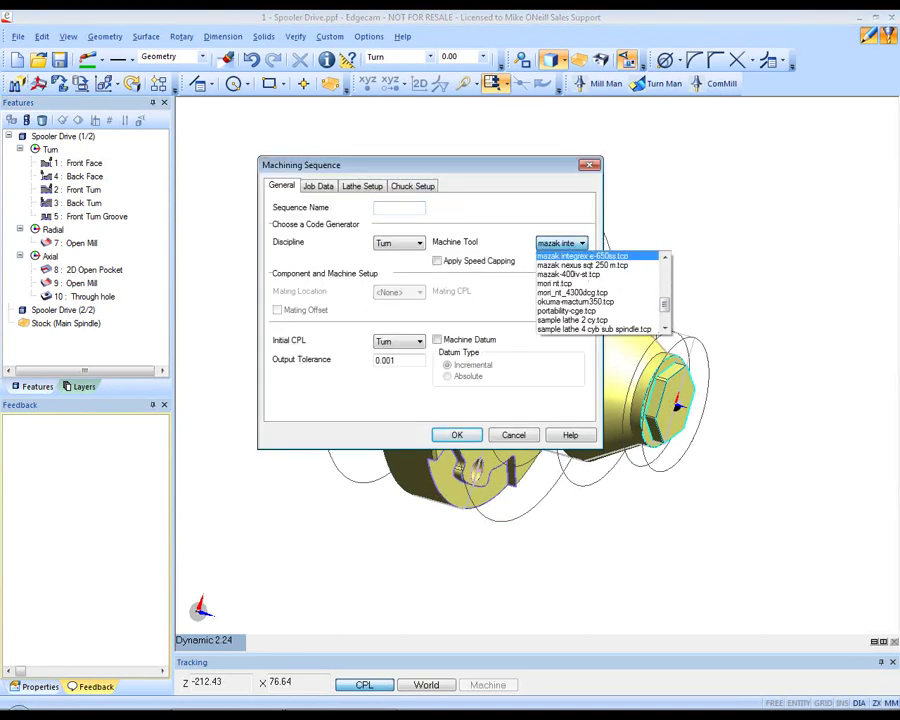
key("Down")
key("Return")
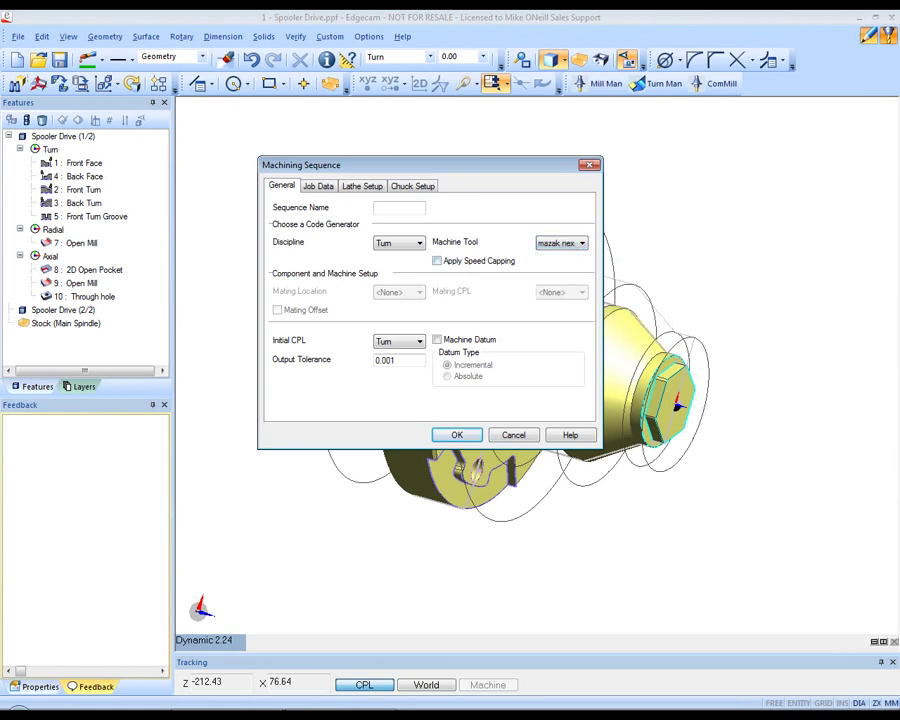
Step: In the lathe setup, set the initial stock to Auto and the part stick out to 90, and create the sequence
left_click(362, 186)
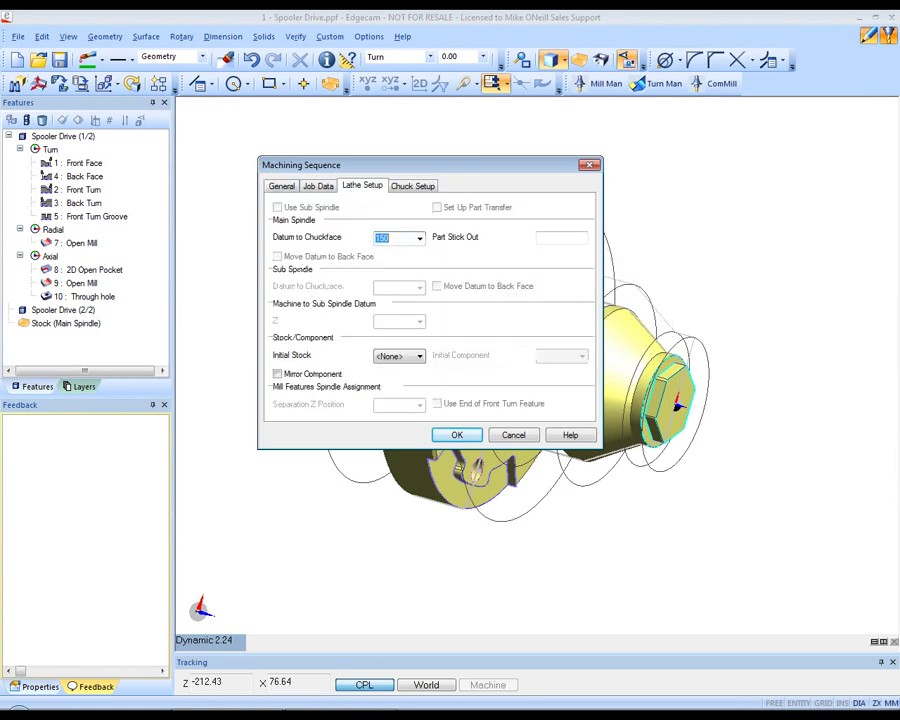
left_click(419, 356)
left_click(392, 387)
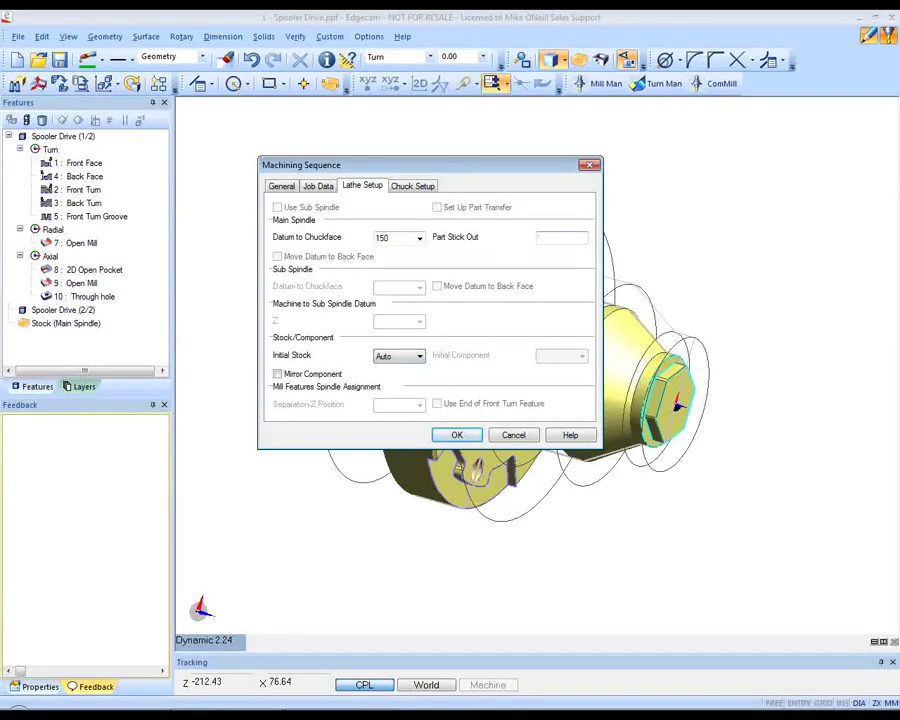
type("90")
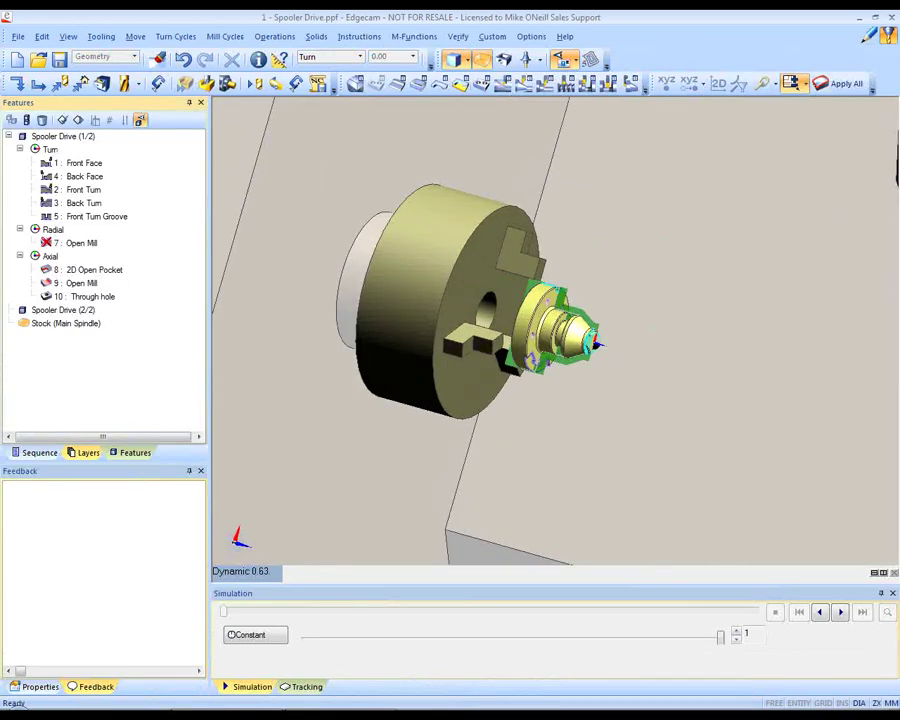
Step: Start a rough turning operation on the Front Turn feature in the Turn view, keeping the profile's start and end points
right_click(238, 571)
left_click(244, 438)
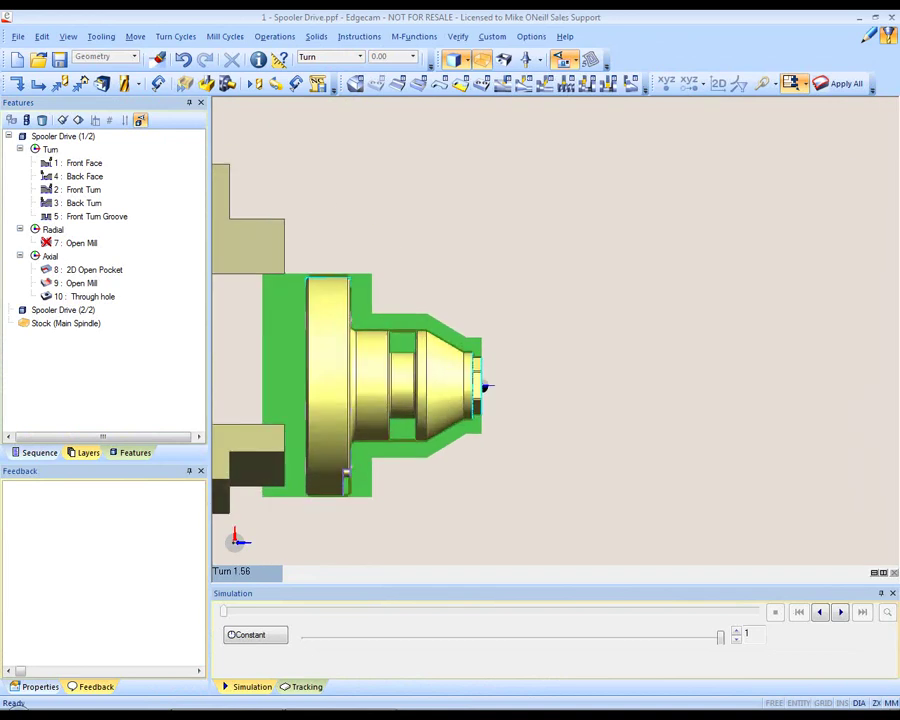
left_click(48, 189)
right_click(140, 190)
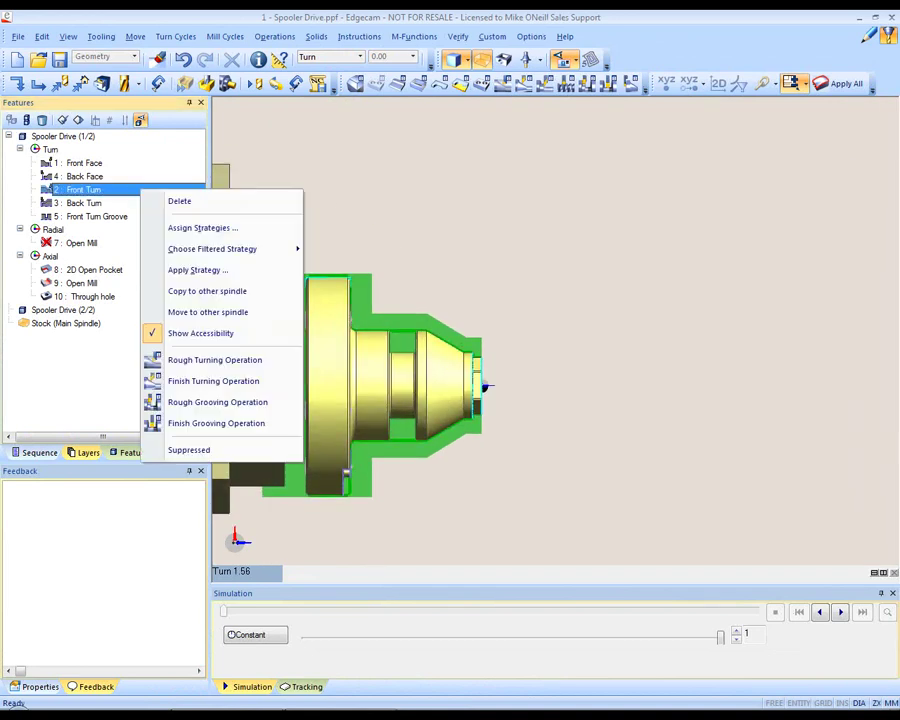
left_click(215, 360)
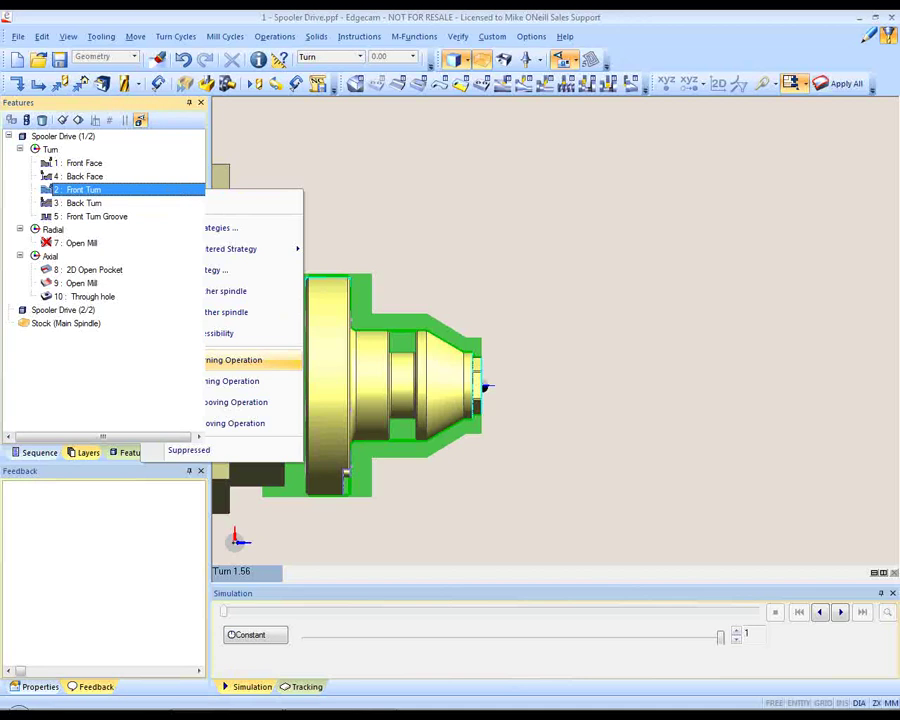
key("Return")
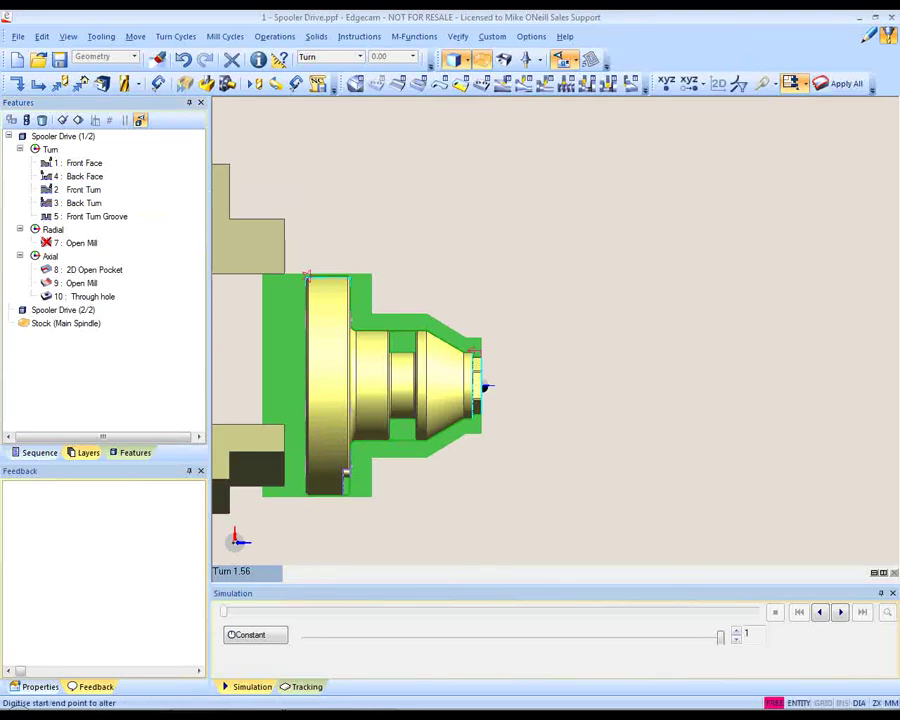
right_click(485, 387)
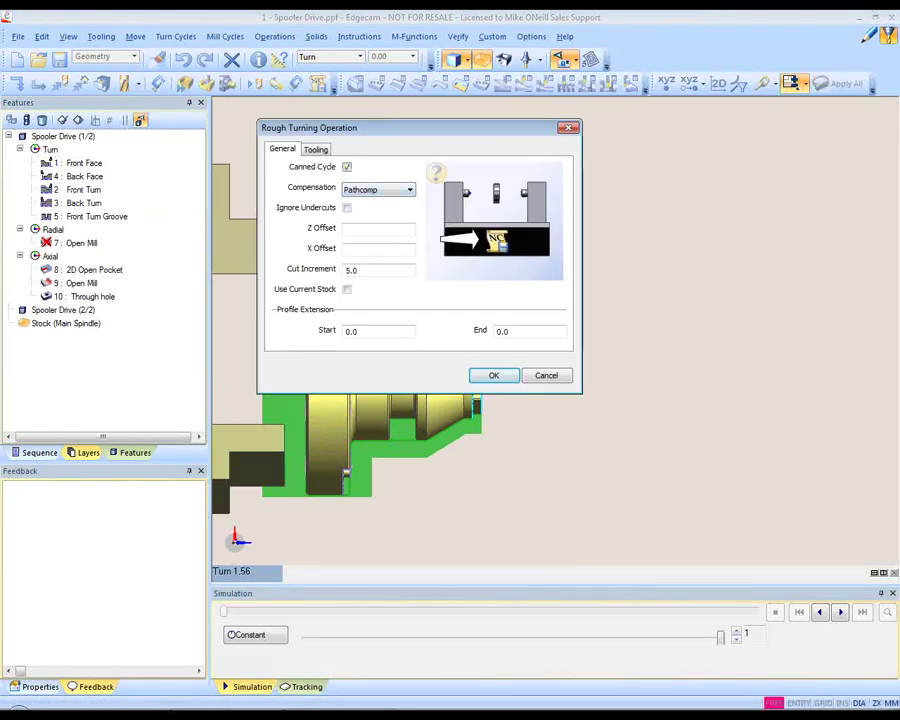
Step: Set compensation to None, Z and X offsets to 1 and cut increment to 4, with Ignore Undercuts and Use Current Stock enabled
left_click(378, 189)
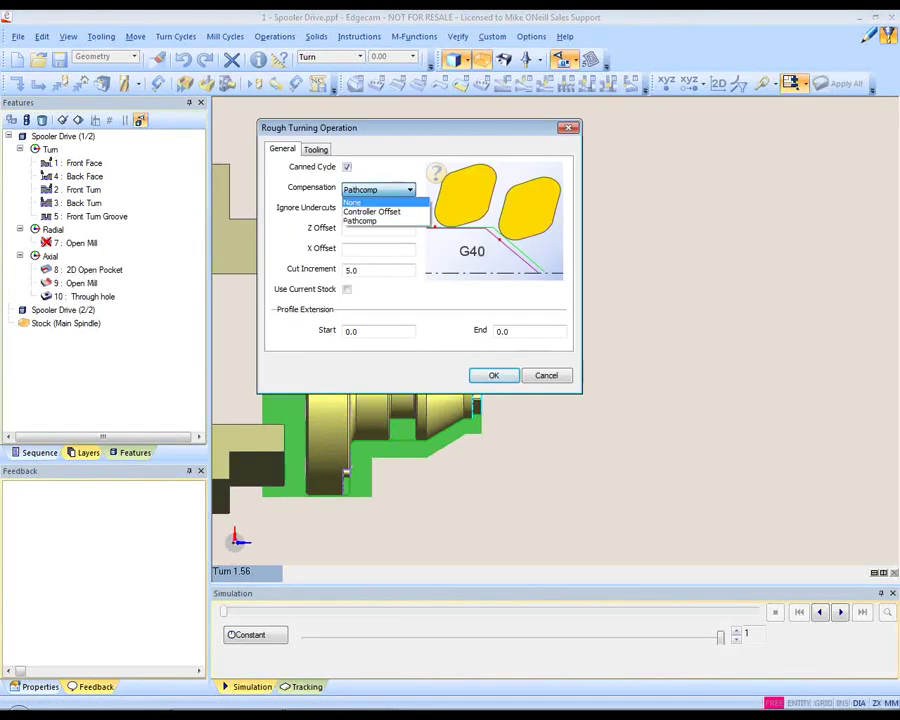
left_click(362, 198)
left_click(347, 208)
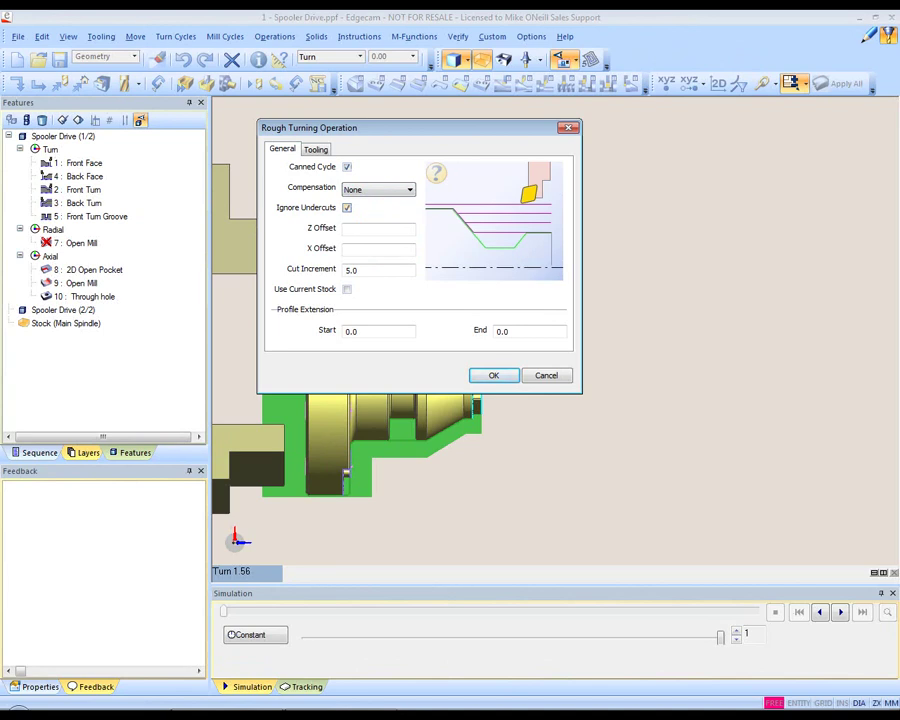
left_click(372, 229)
type("1")
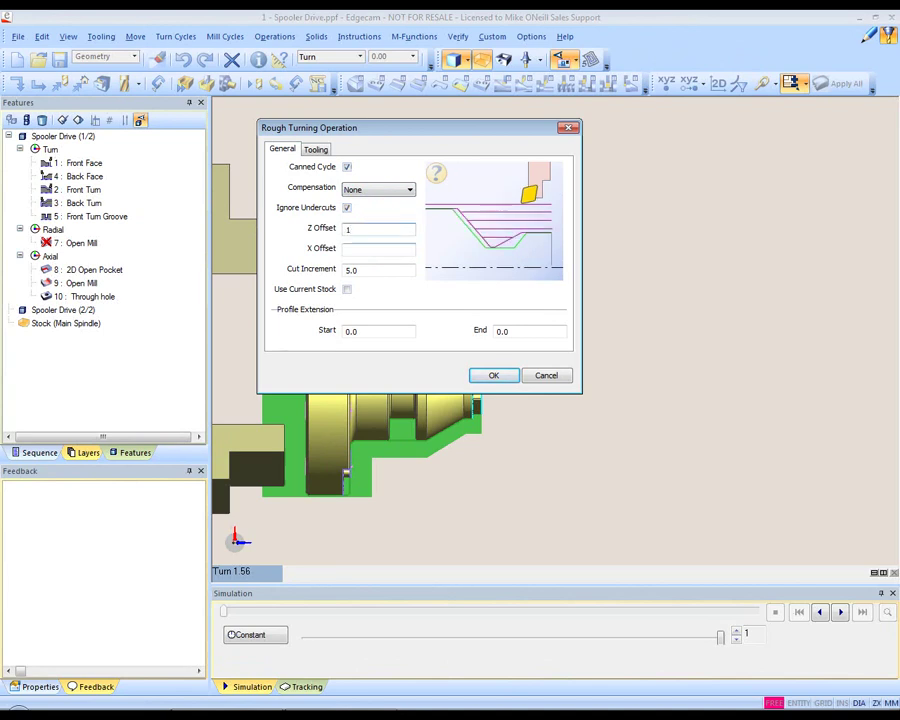
key("Tab")
type("1")
key("Tab")
type("4")
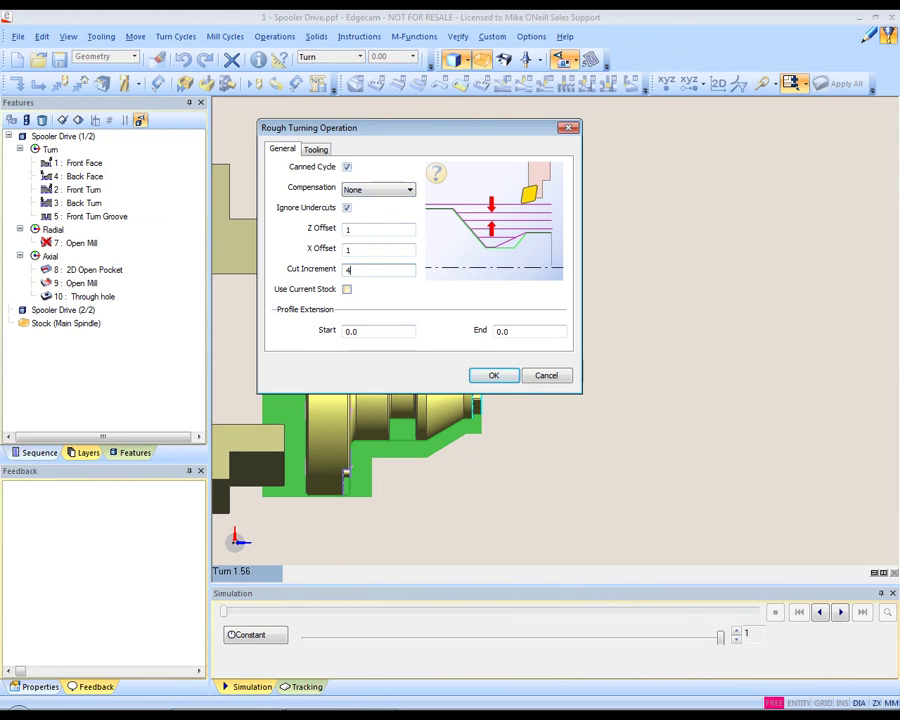
left_click(347, 289)
Step: Assign the PCLNL-1616H-09 - BW tool from the ToolStore to position 1 and confirm the rough turning operation
key("ctrl+Tab")
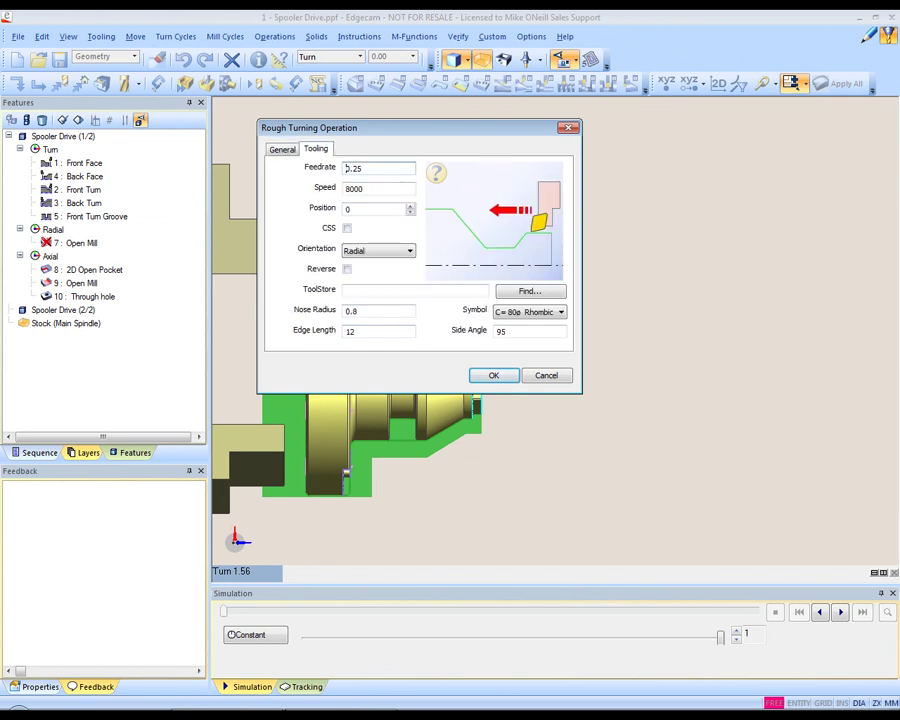
key("Return")
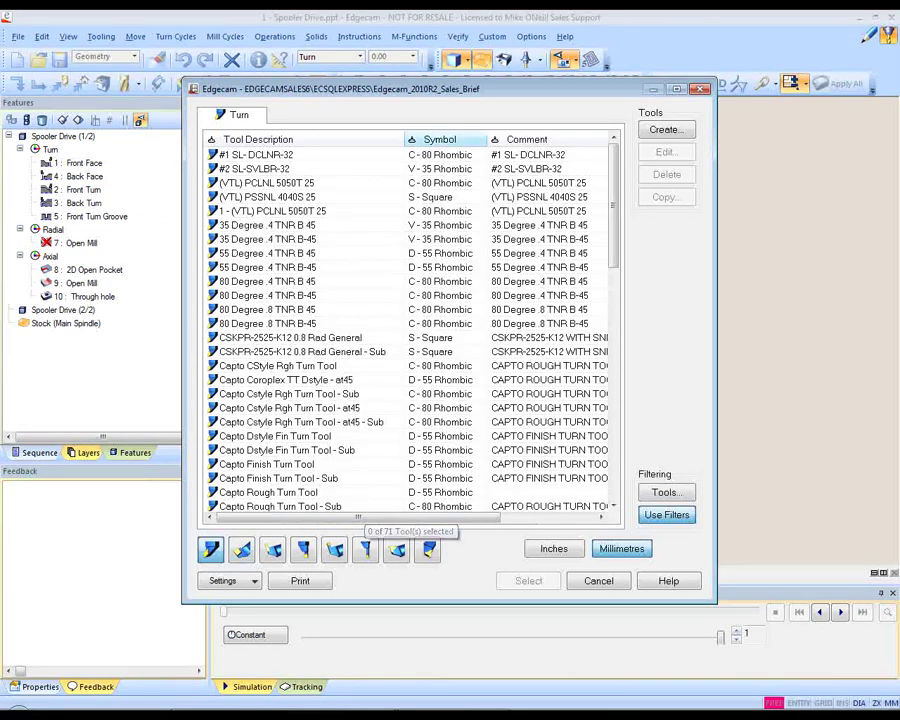
left_click(440, 140)
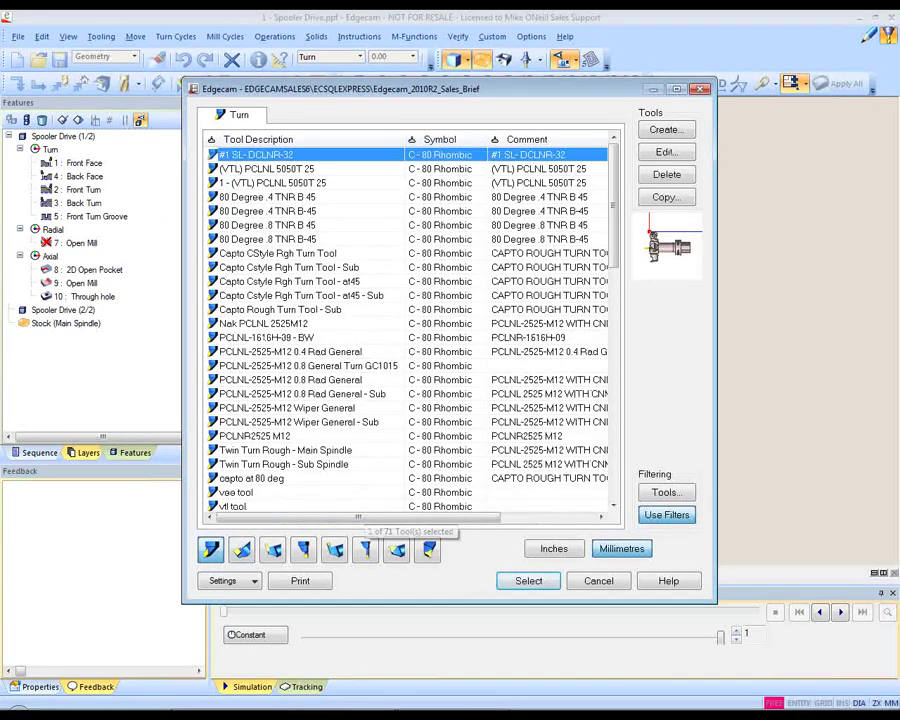
left_click(265, 337)
left_click(528, 581)
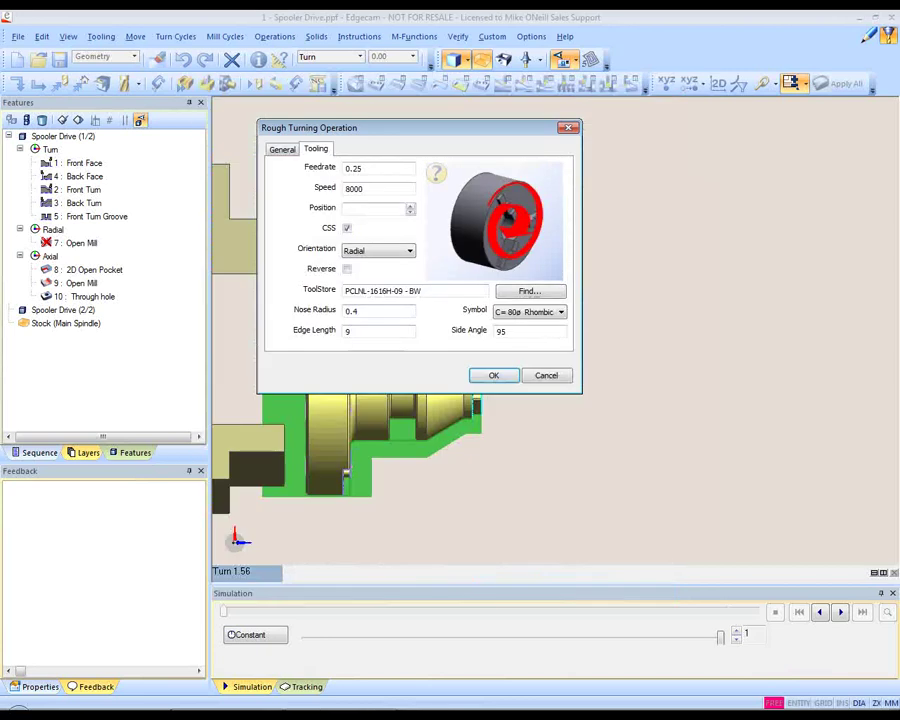
left_click(372, 209)
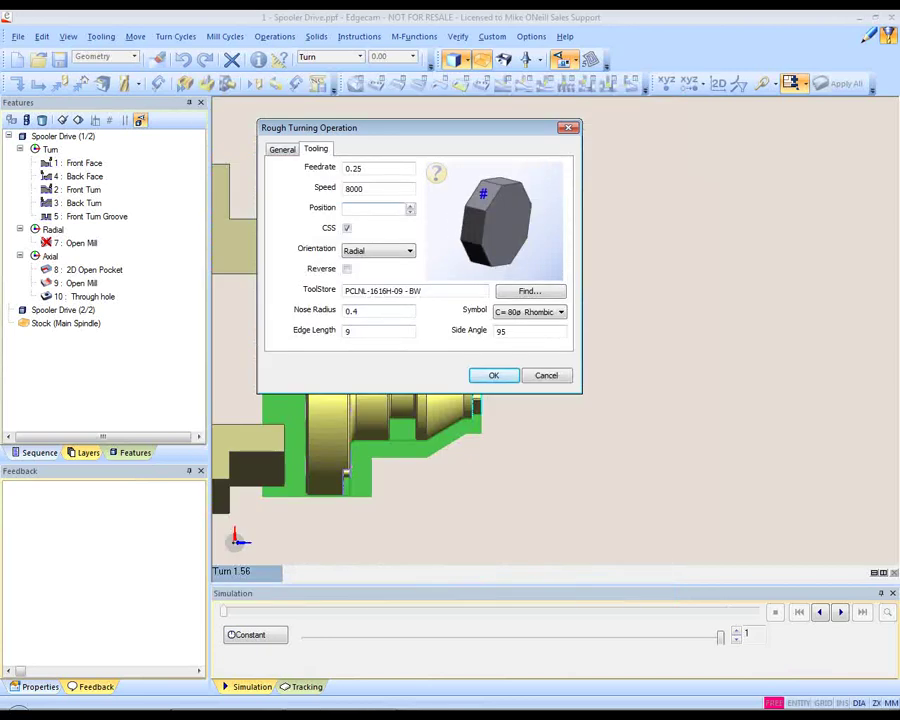
type("1")
key("Return")
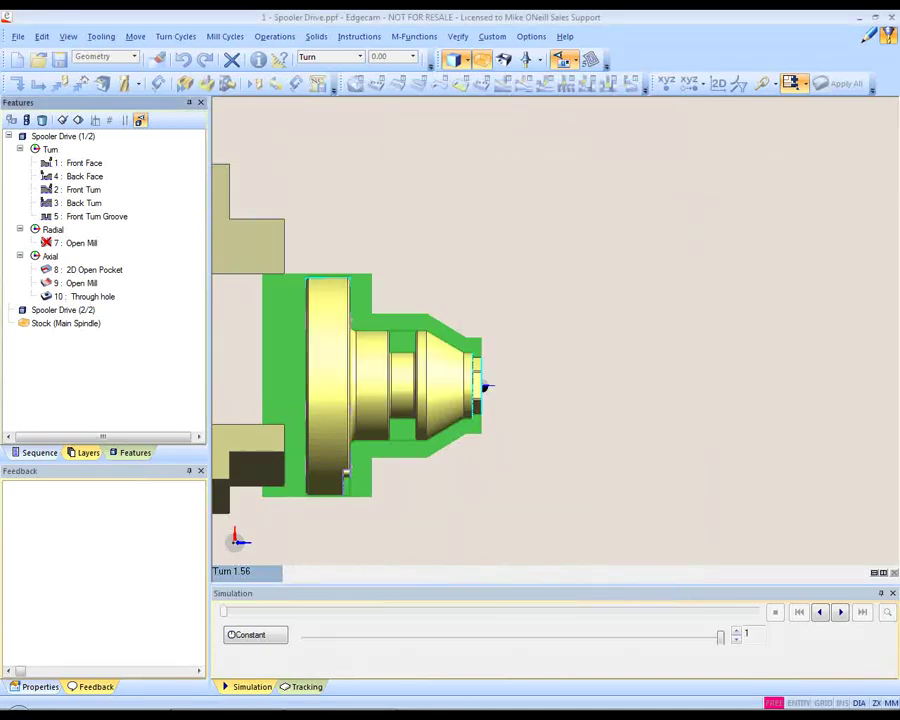
Step: Update the stock after rough turning, without generating 3D stock
middle_click_drag(580, 350, 651, 320)
scroll(556, 354, "up", 4)
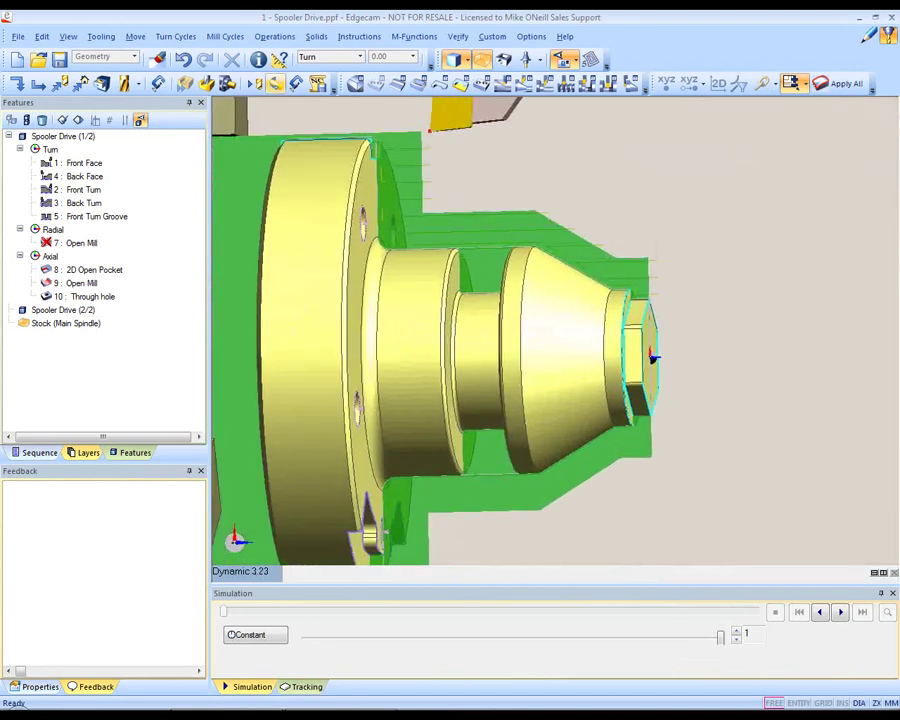
left_click(275, 83)
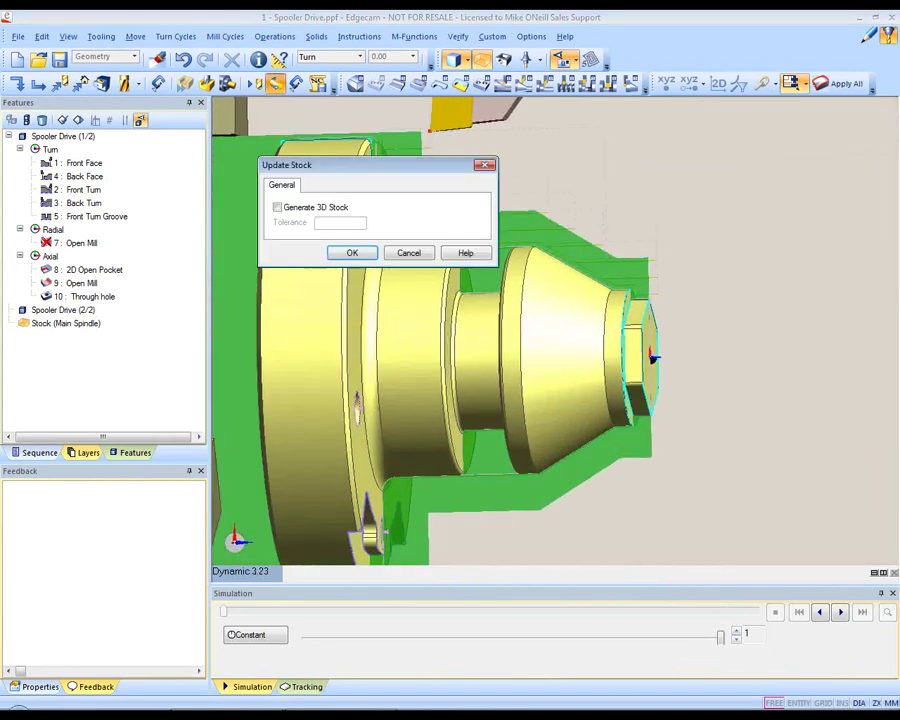
key("Return")
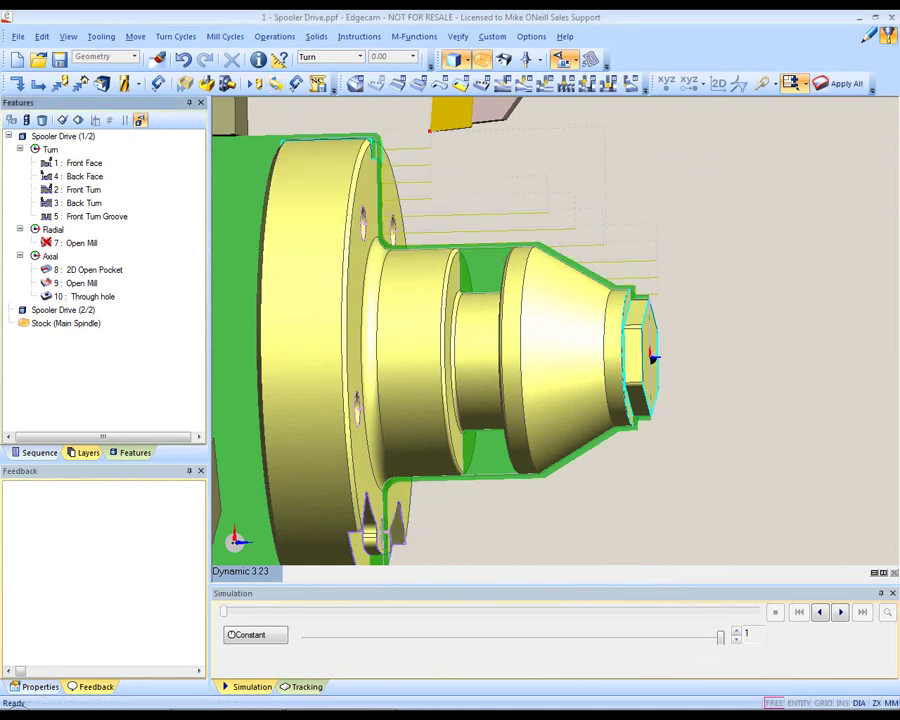
Step: Start a finish turning operation on the Front Turn feature, keeping the profile's start and end points, with Ignore Undercuts enabled and Pathcomp compensation
mouse_move(555, 330)
middle_mouse_down()
mouse_move(560, 343)
mouse_move(545, 352)
mouse_move(562, 342)
mouse_move(554, 350)
middle_mouse_up()
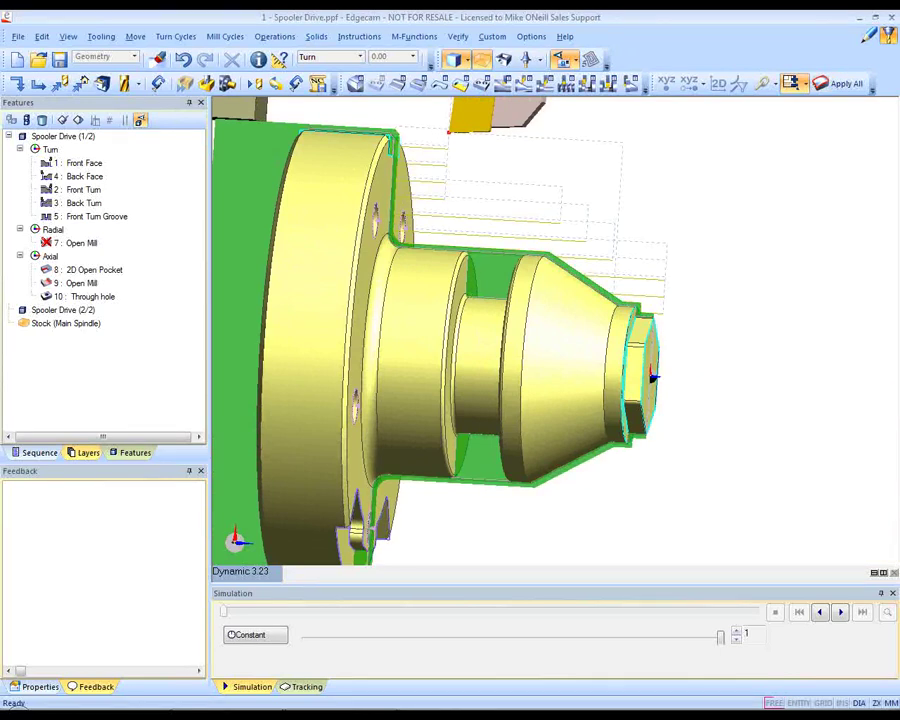
right_click(88, 190)
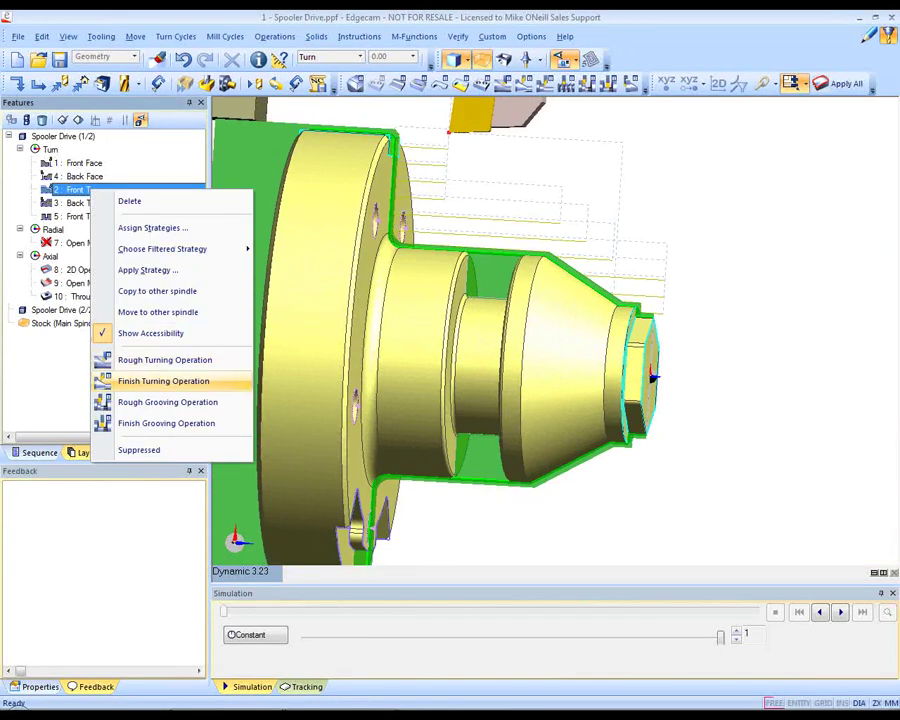
left_click(163, 381)
left_click(310, 128)
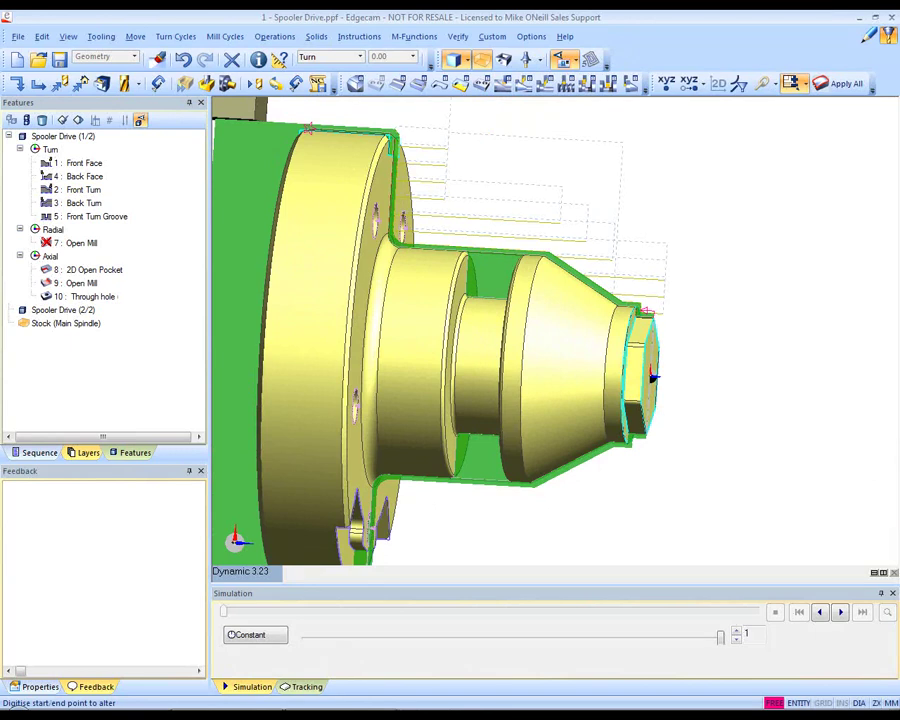
right_click(310, 128)
left_click(347, 167)
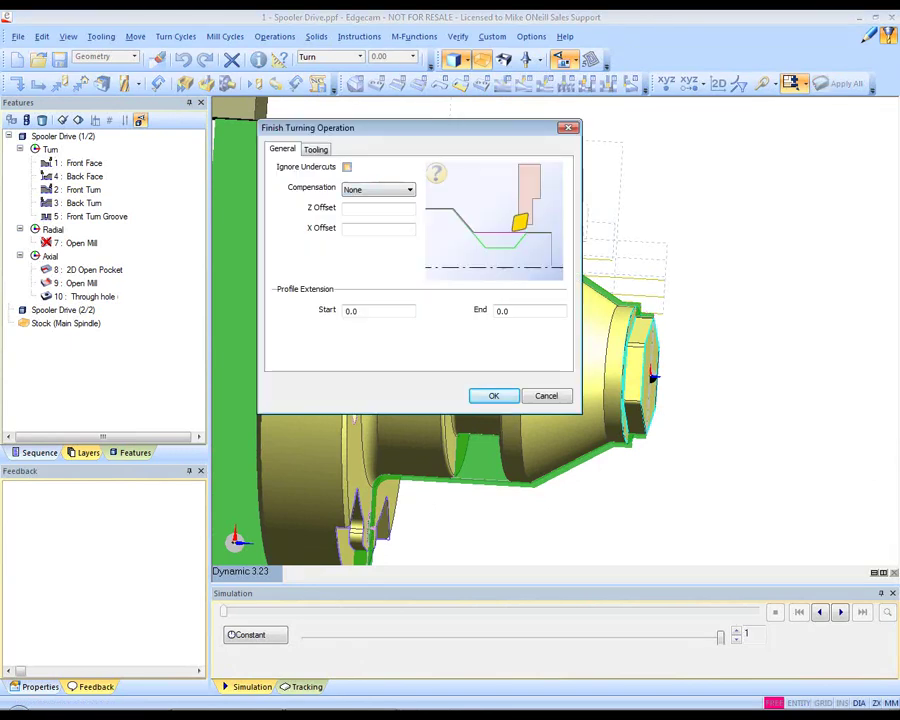
left_click(385, 190)
left_click(375, 221)
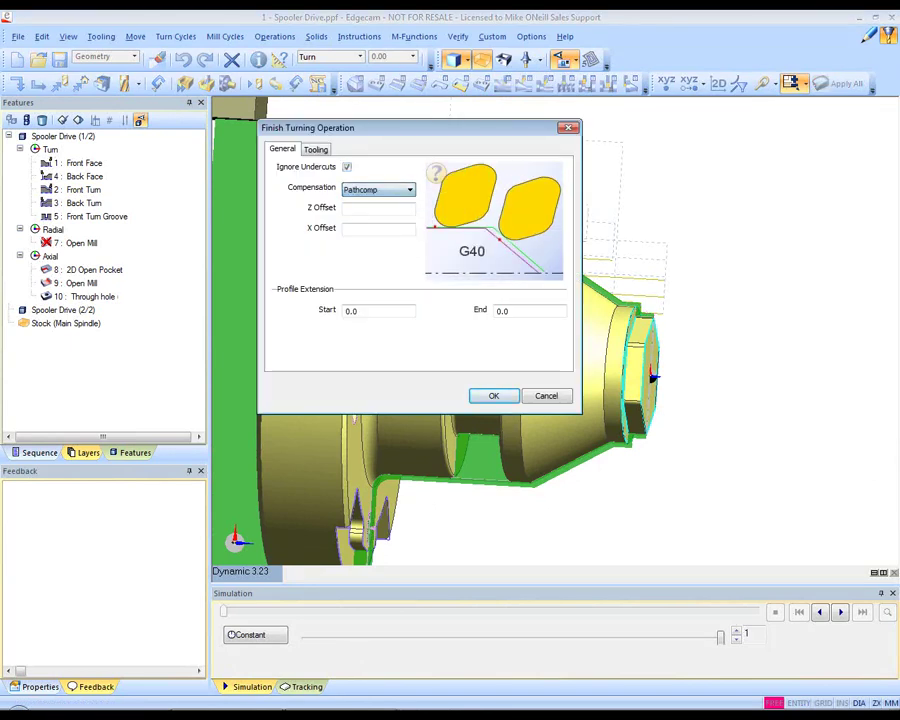
Step: Find the PDJNL 2525-M11 0.4Rad Finish tool in the ToolStore for the finish turning operation
left_click(316, 149)
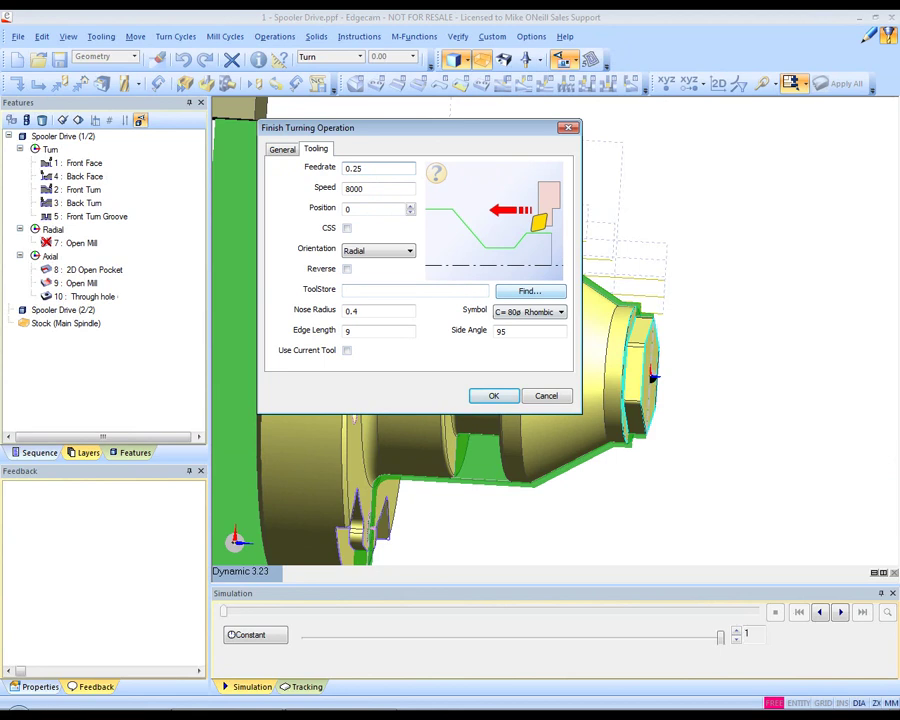
left_click(530, 291)
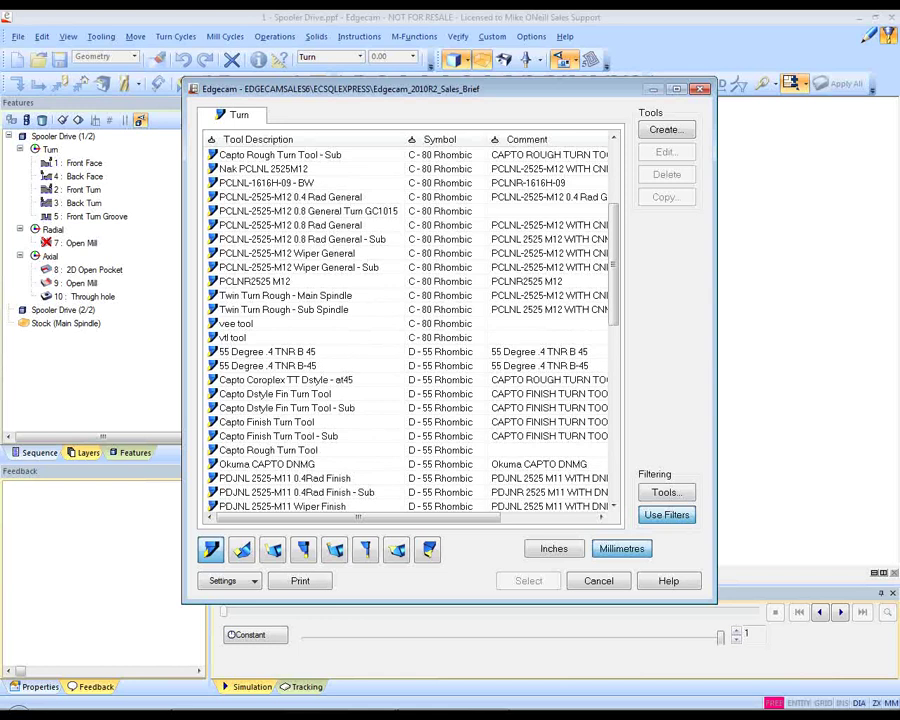
left_click(258, 478)
Step: Examine the finishing tool's geometry and ISO code definition in the ToolStore without changing them
left_click(665, 152)
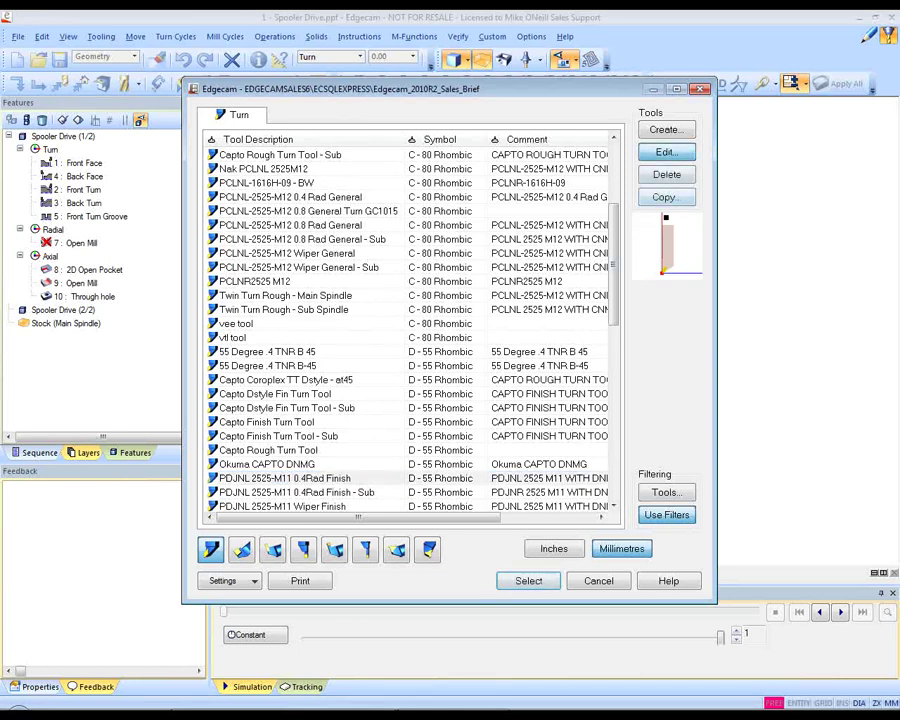
left_click(265, 198)
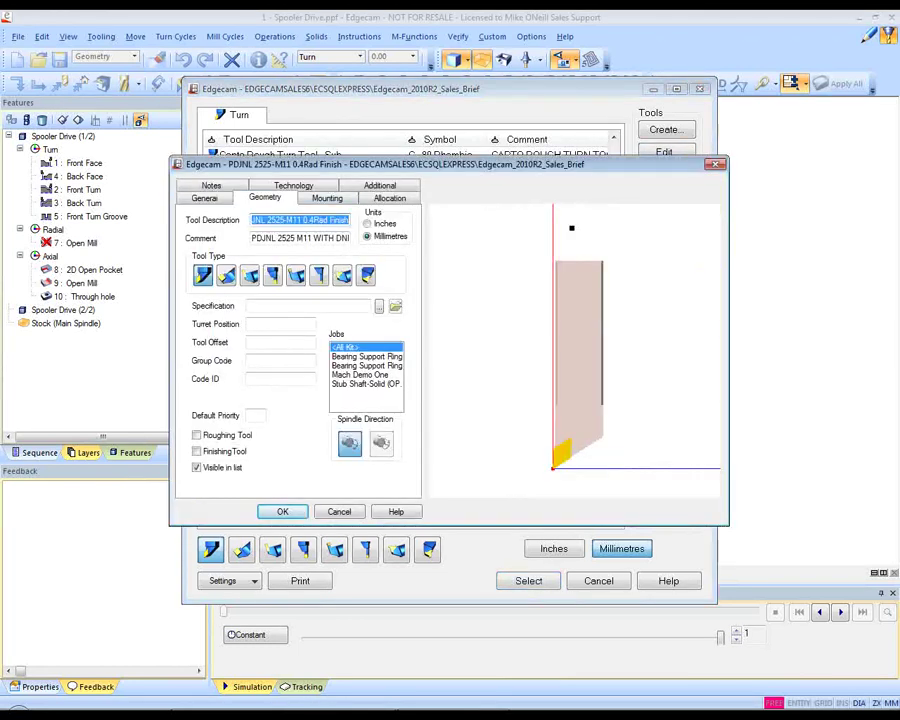
left_click(357, 220)
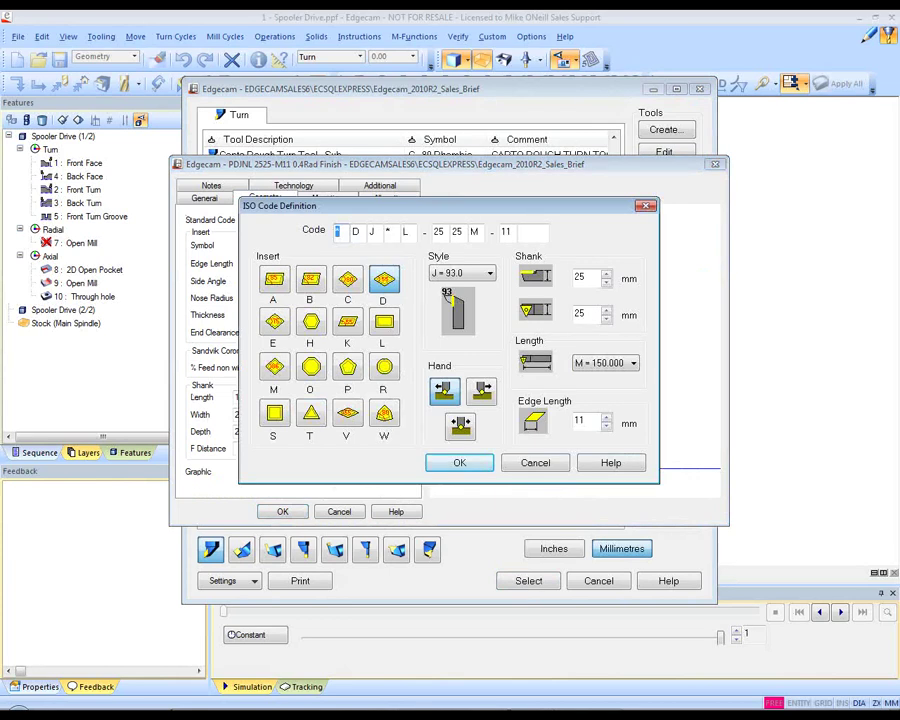
key("Return")
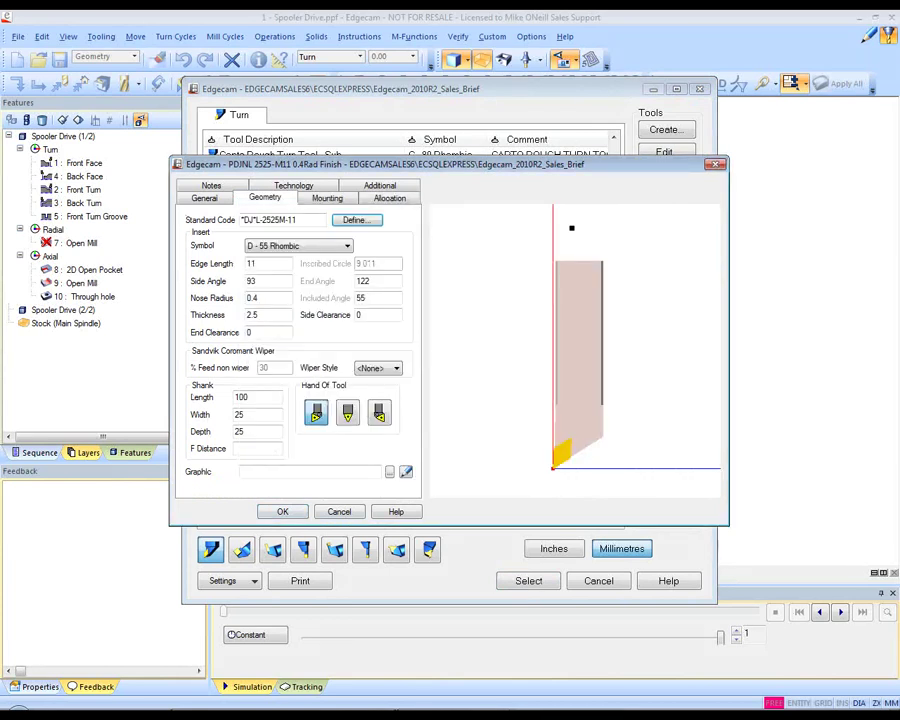
left_click(283, 512)
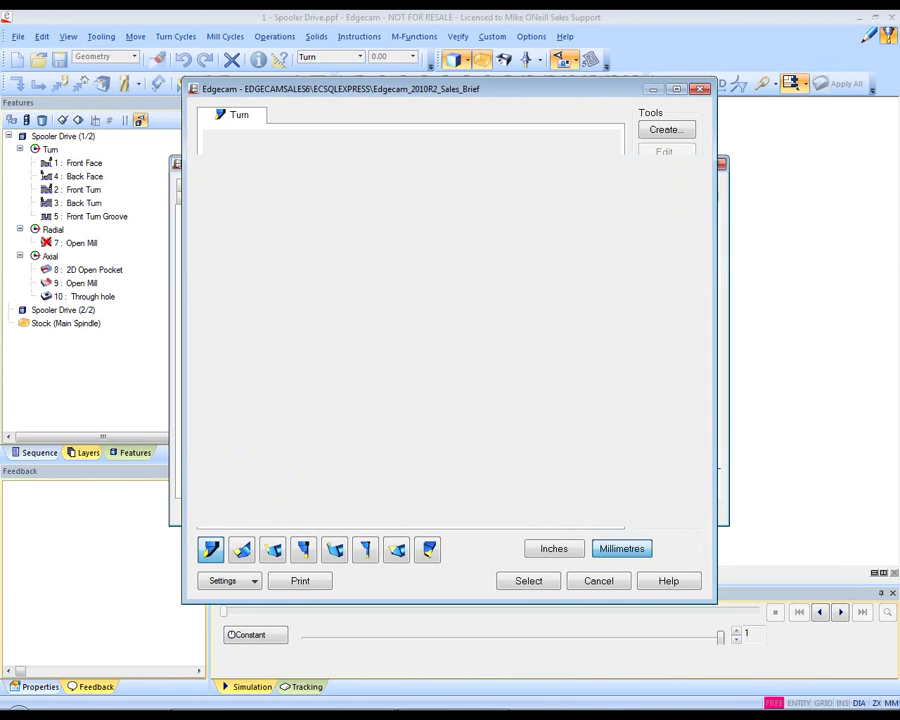
Step: Assign the selected finishing tool to position 2 with CSS enabled and confirm the finish turning operation
key("Return")
left_click(347, 229)
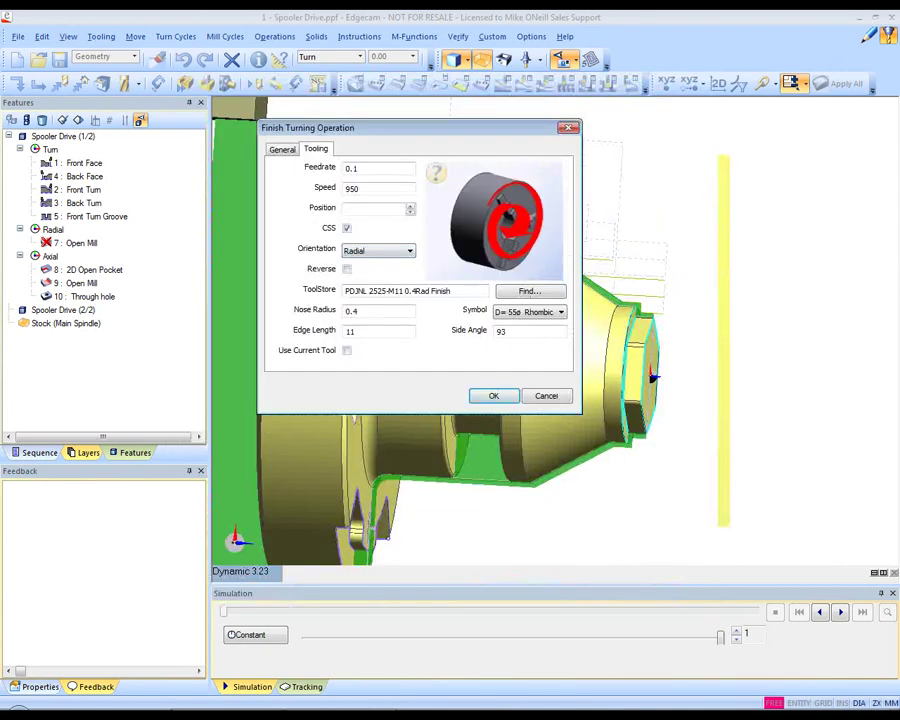
left_click(373, 209)
type("2")
key("Return")
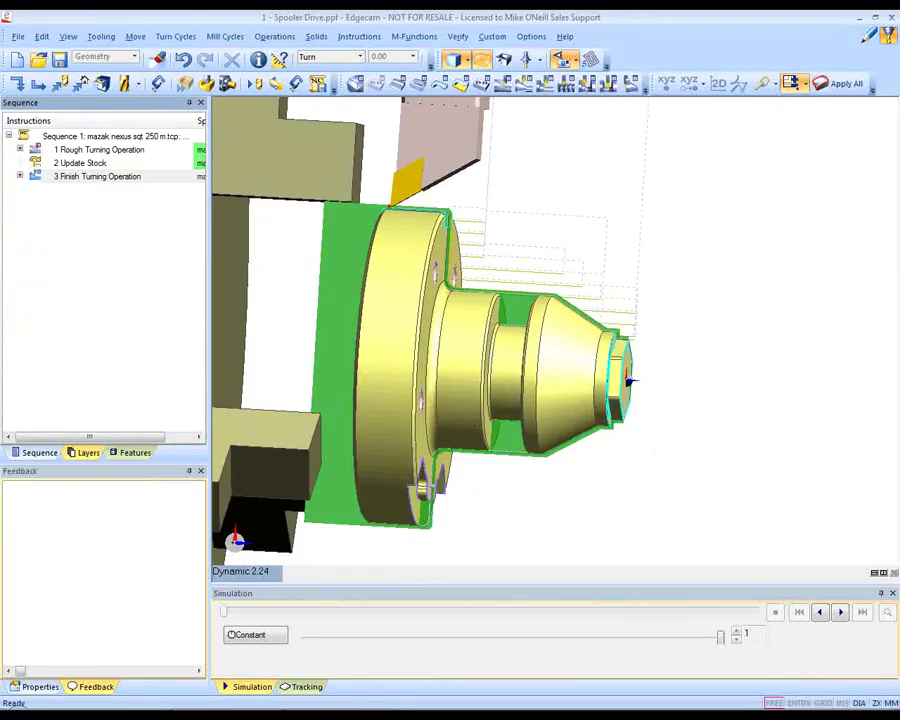
Step: Simulate only the Finish Turning Operation from the sequence
left_click(97, 177)
right_click(97, 177)
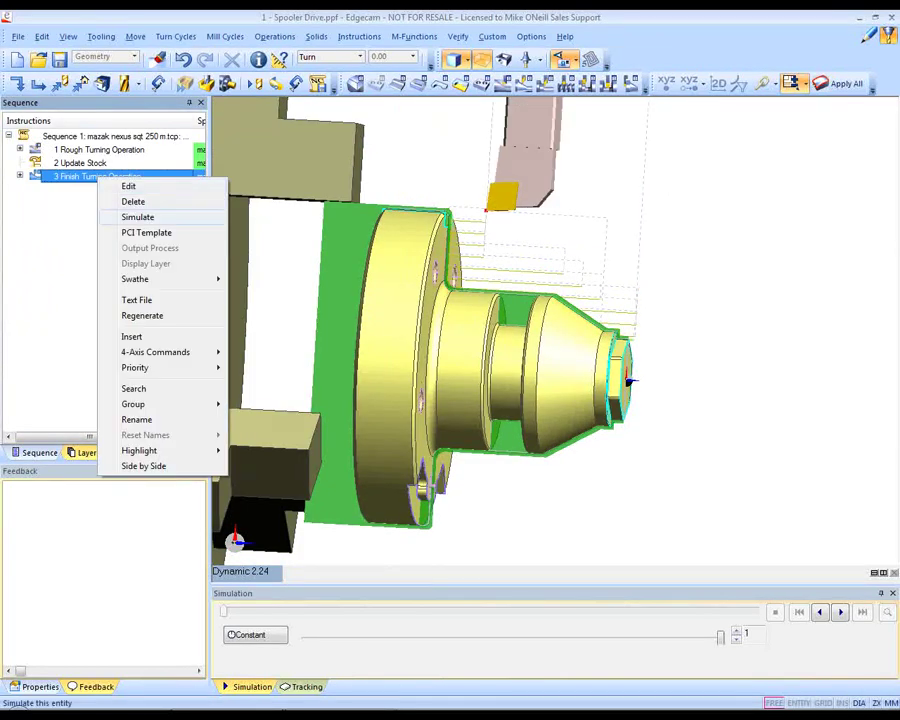
left_click(138, 217)
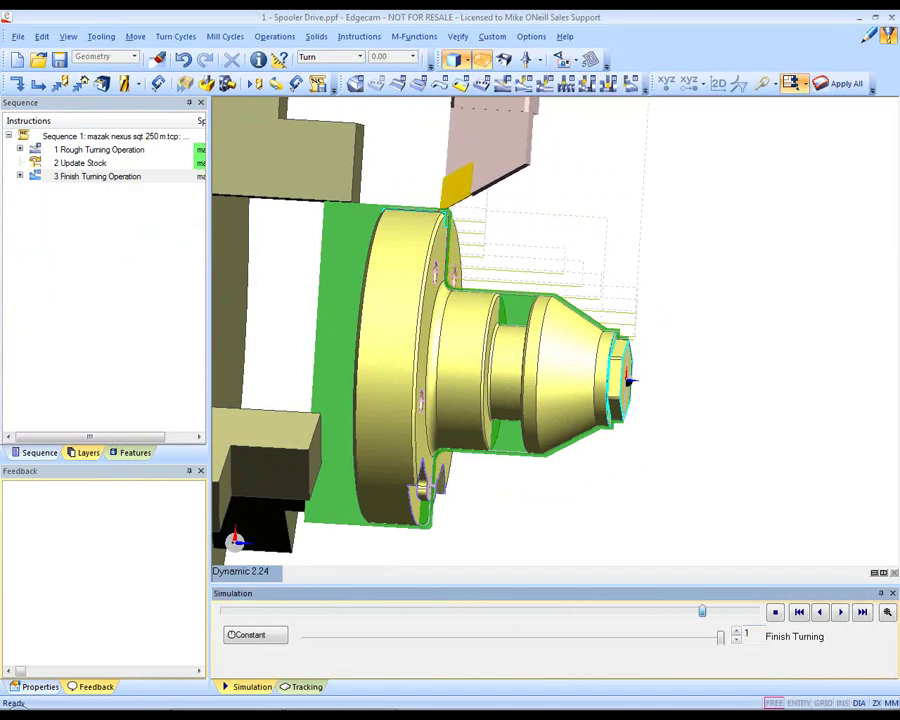
Step: Review the Rough Turning Operation's general settings and leave them without changes
double_click(99, 150)
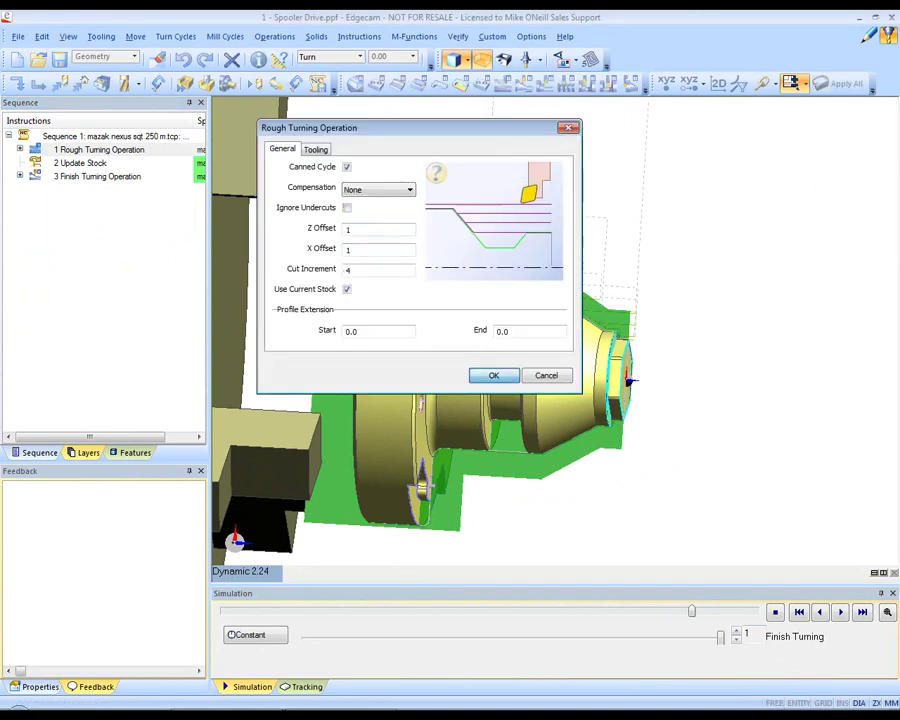
key("Escape")
left_click(80, 163)
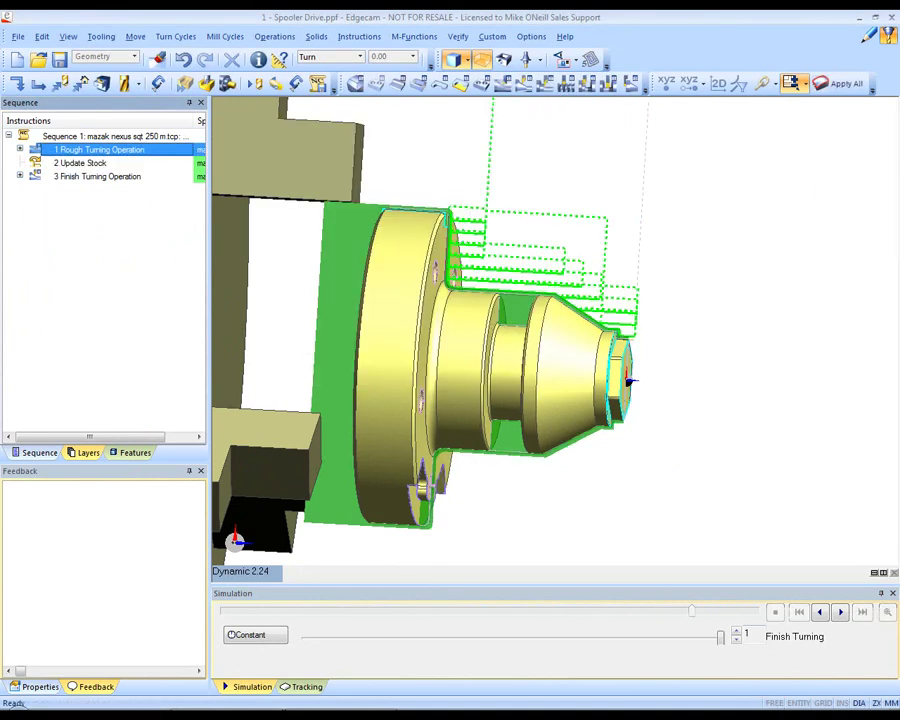
Step: Run the full machine simulation of the current sequence at an adjusted speed, continuing past the tool change stop
mouse_move(420, 330)
middle_mouse_down()
mouse_move(460, 340)
mouse_move(420, 335)
middle_mouse_up()
scroll(558, 335, "up", 2)
scroll(558, 335, "down", 1)
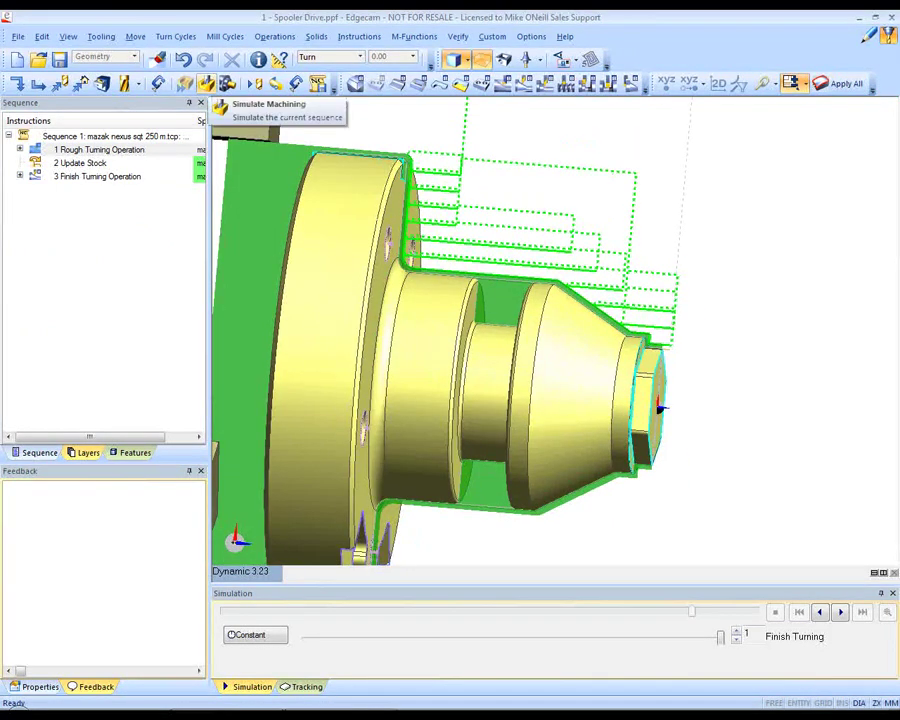
left_click(207, 84)
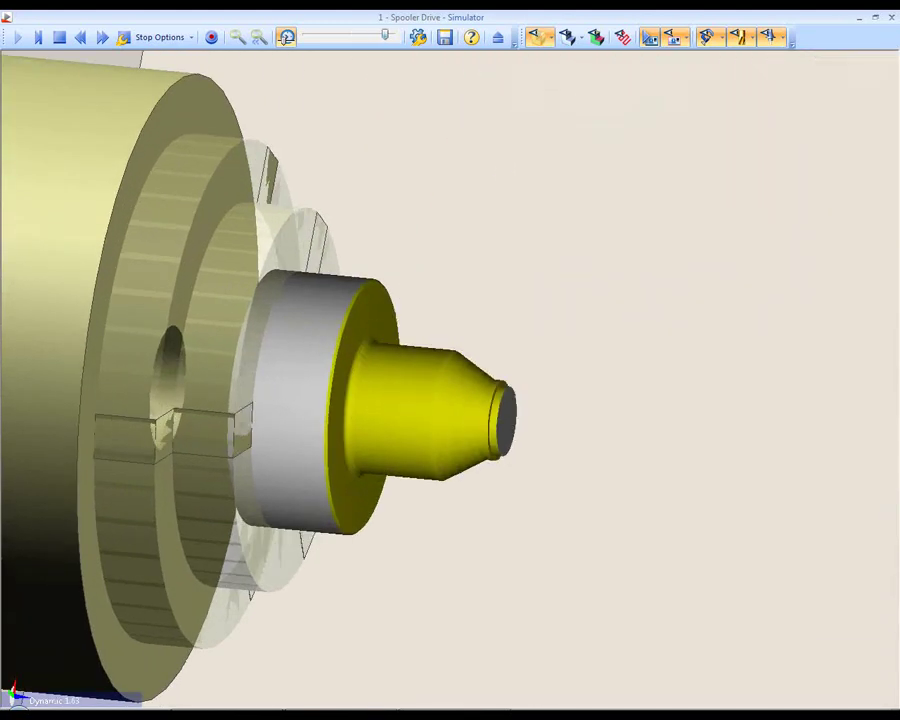
left_click_drag(390, 35, 385, 35)
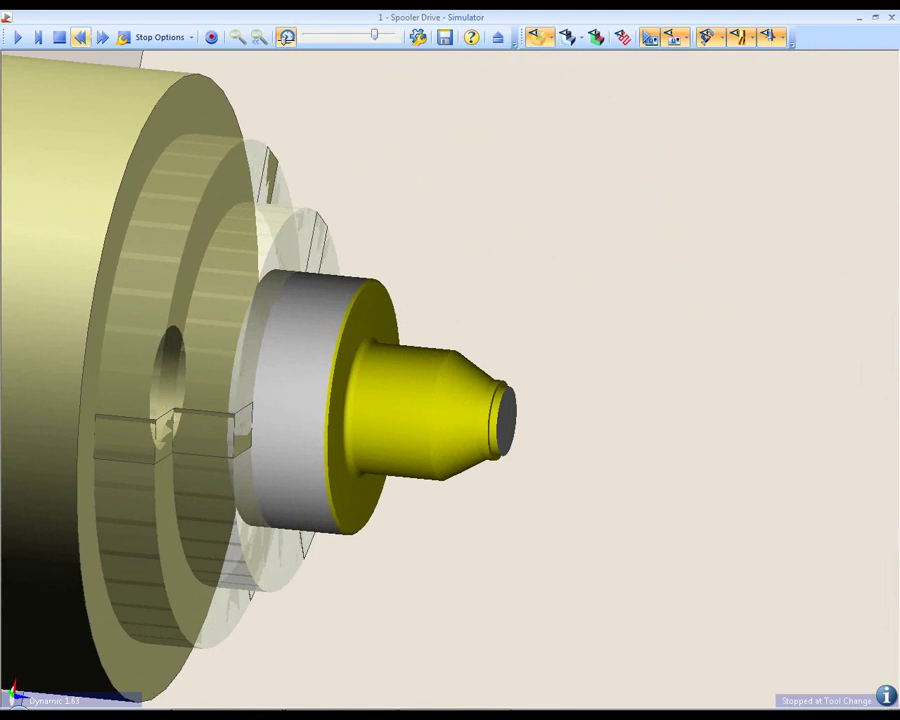
left_click(18, 38)
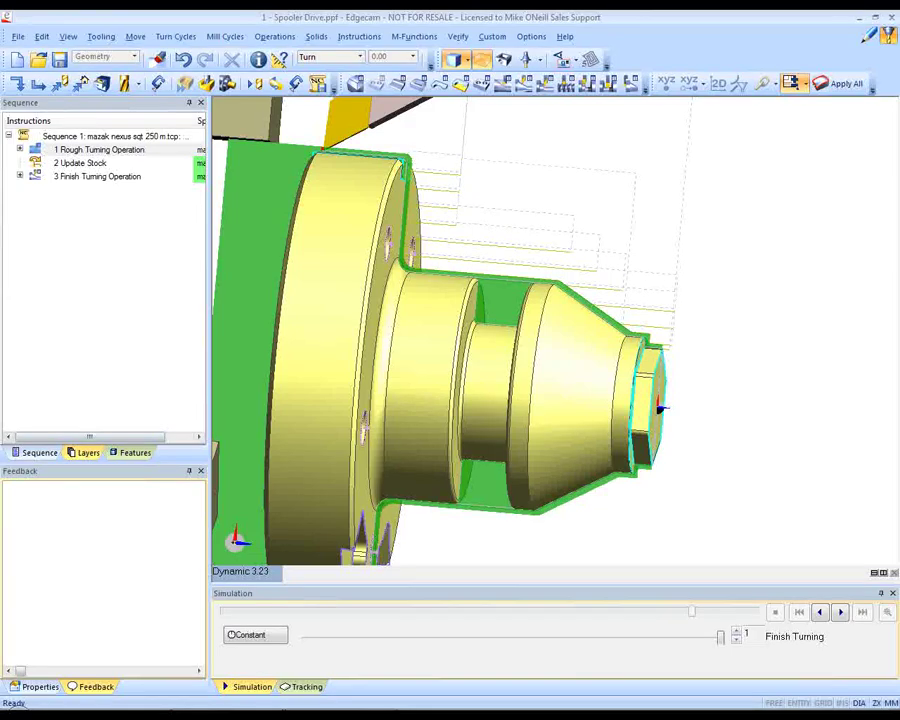
Step: Start a rough grooving operation on the Front Turn Groove feature, placing the cycle start position just above the groove in the Turn view
left_click(135, 452)
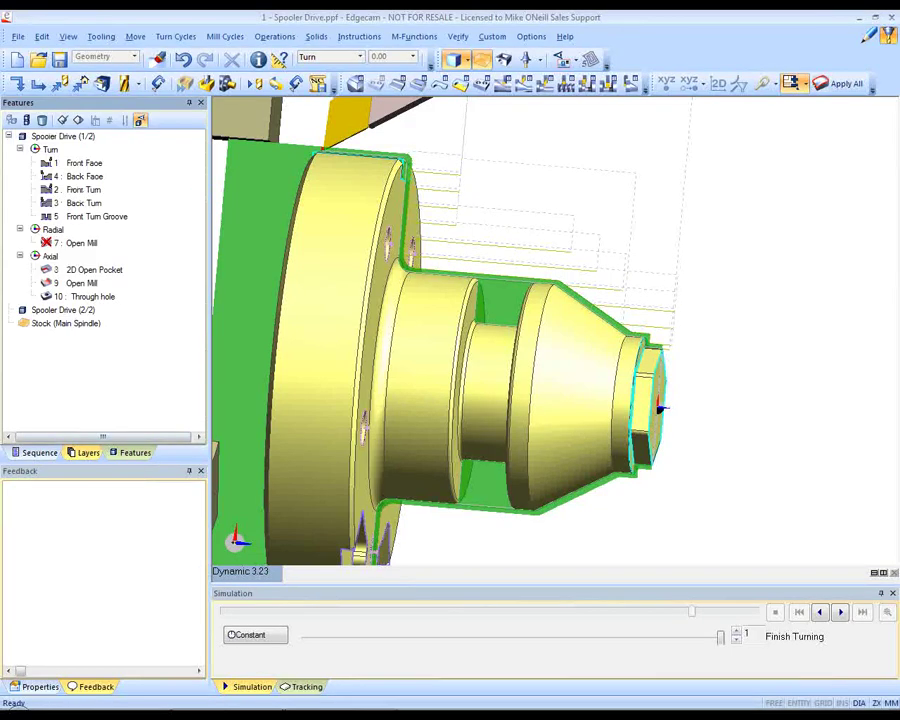
right_click(106, 217)
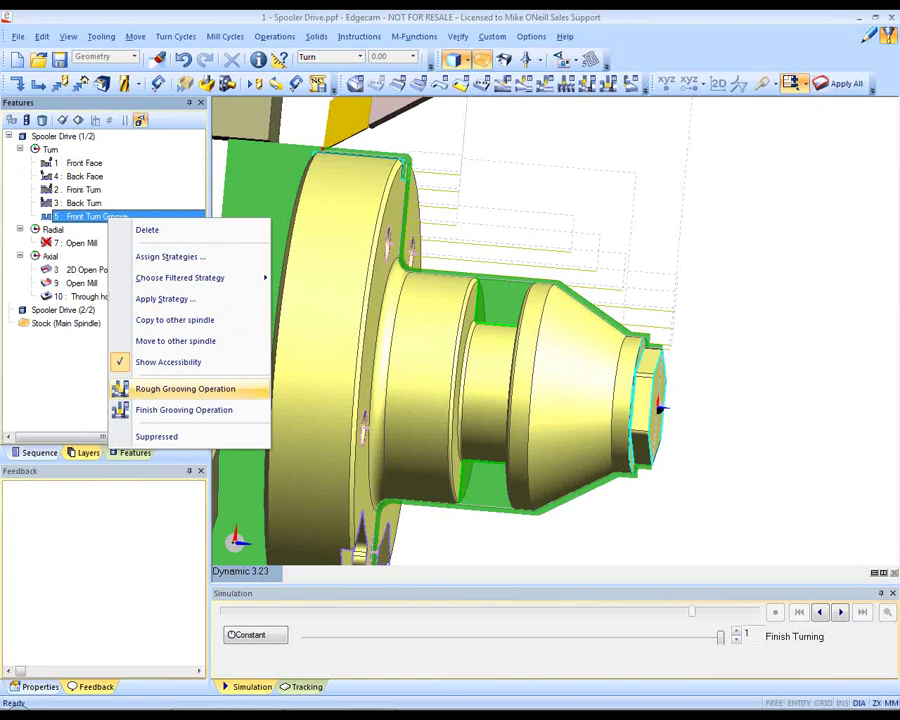
left_click(185, 388)
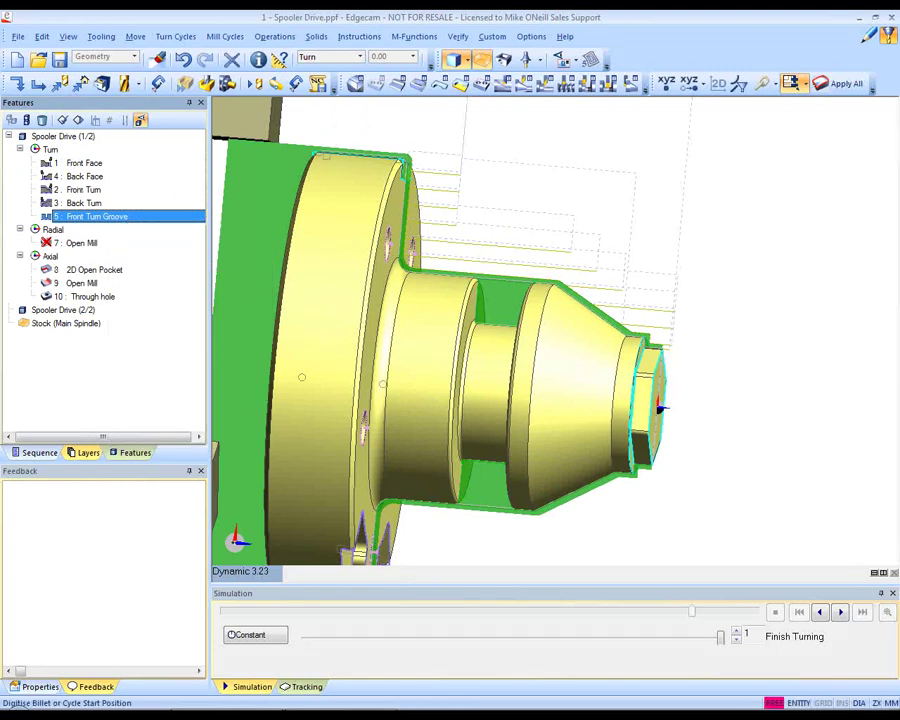
right_click(231, 434)
left_click(244, 440)
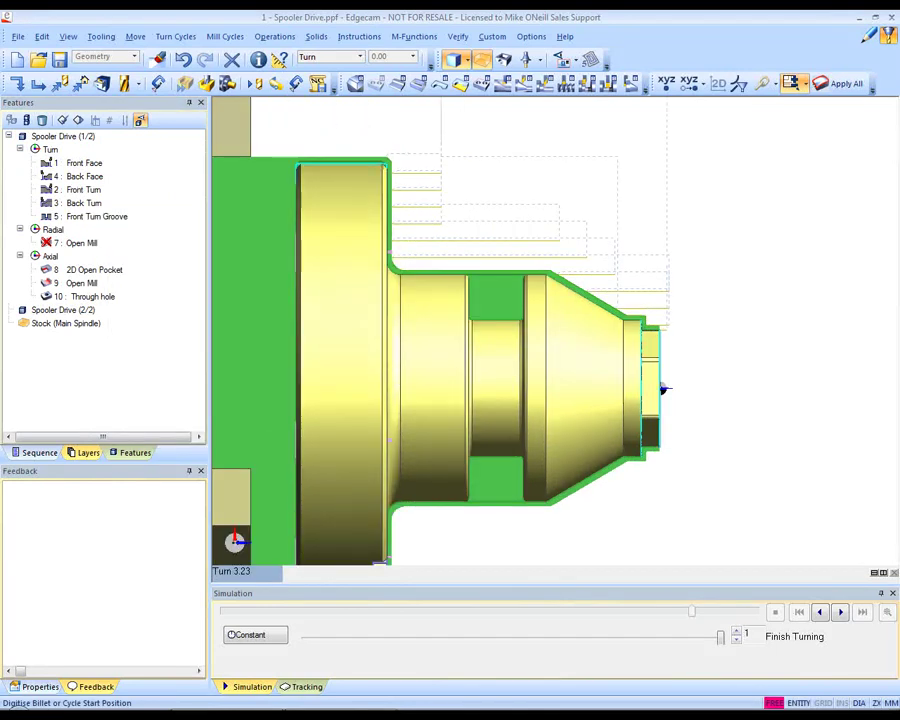
left_click(495, 265)
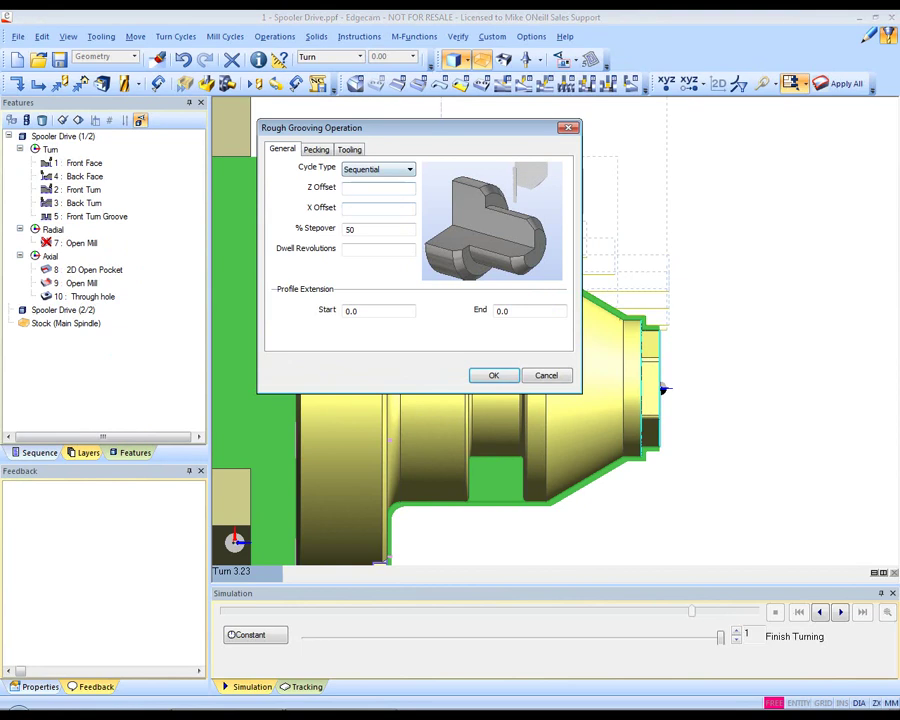
Step: Set the grooving cycle type to Sequential with Z and X offsets of 1, trying the Peck Across option and clearing it again
left_click(409, 169)
left_click(381, 209)
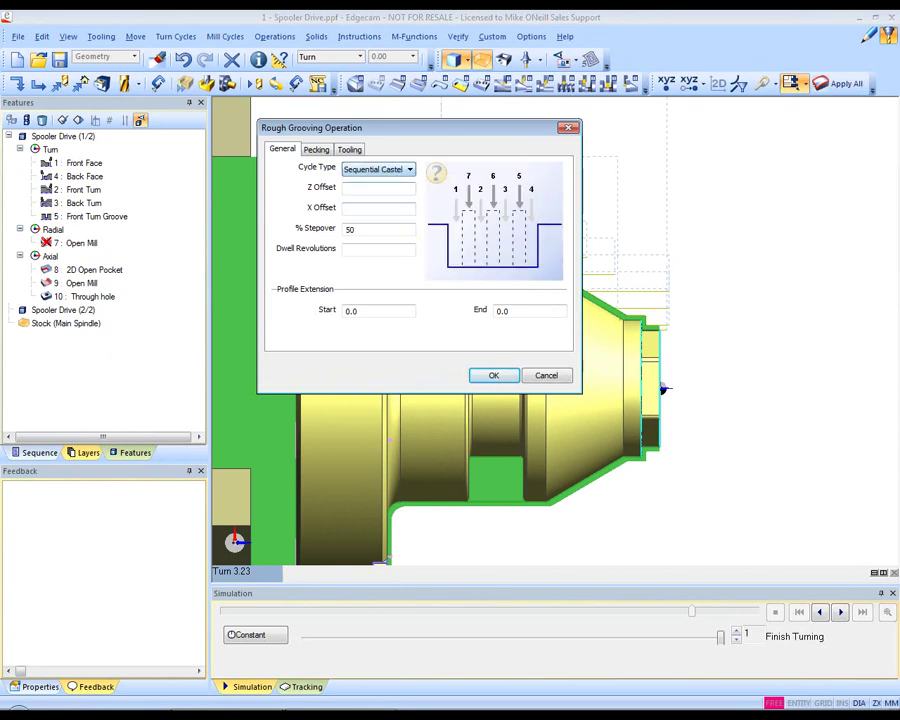
left_click(409, 169)
left_click(361, 182)
key("Tab")
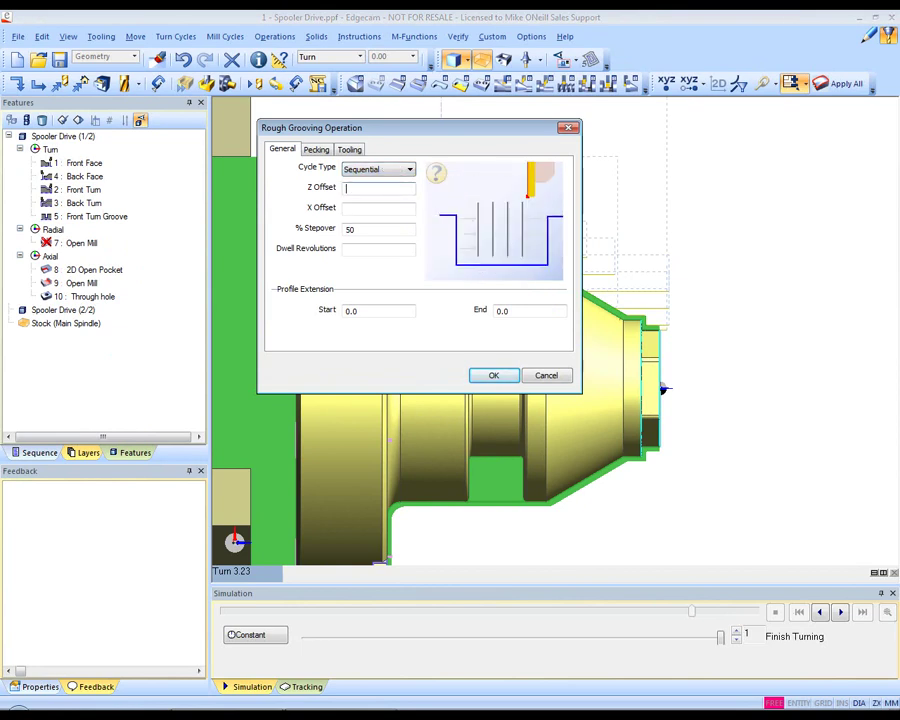
type("1")
key("Tab")
type("1")
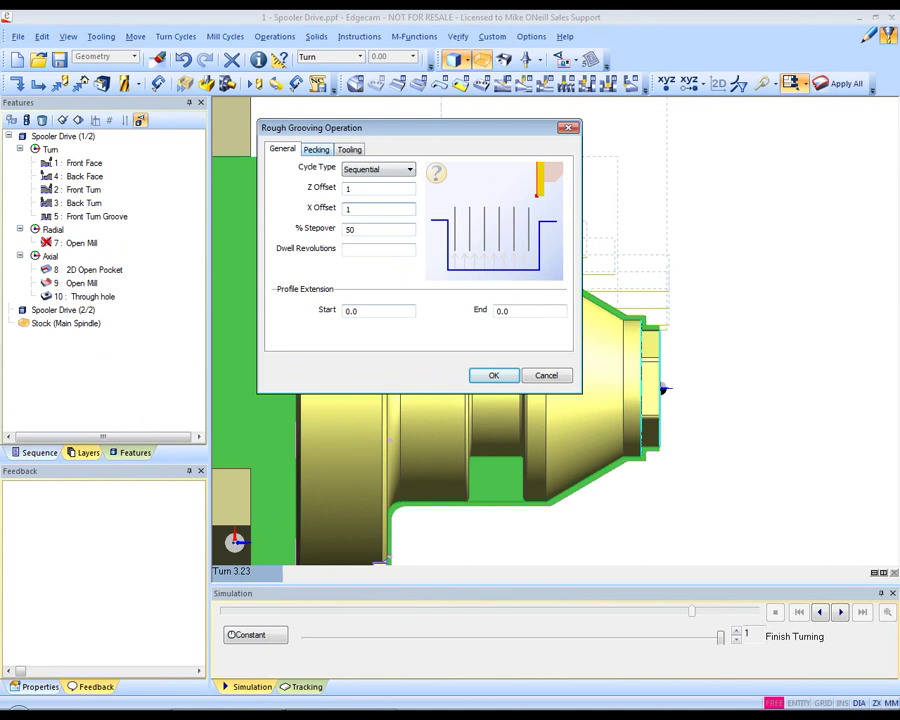
key("ctrl+Tab")
left_click(347, 187)
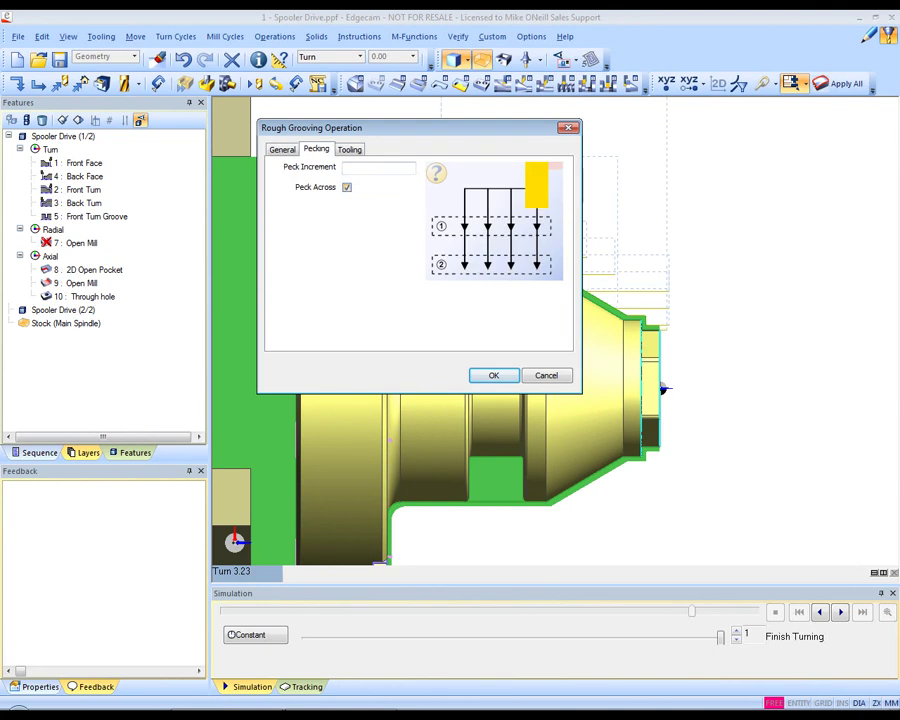
left_click(347, 187)
Step: Assign the 4mm External Groove Tool from the ToolStore to position 3 with CSS enabled
left_click(350, 149)
left_click(530, 291)
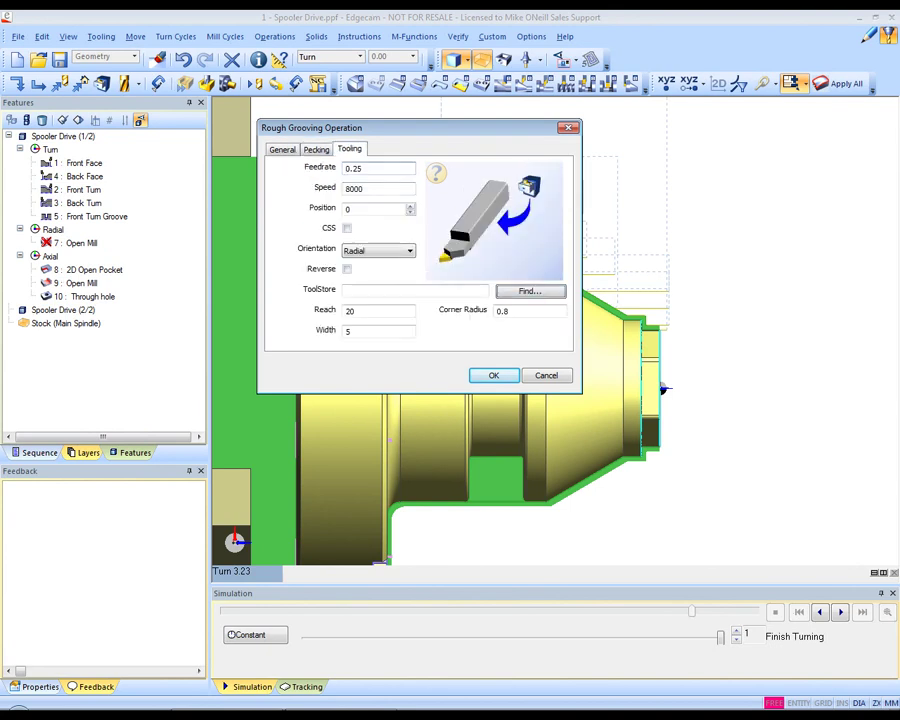
key("Return")
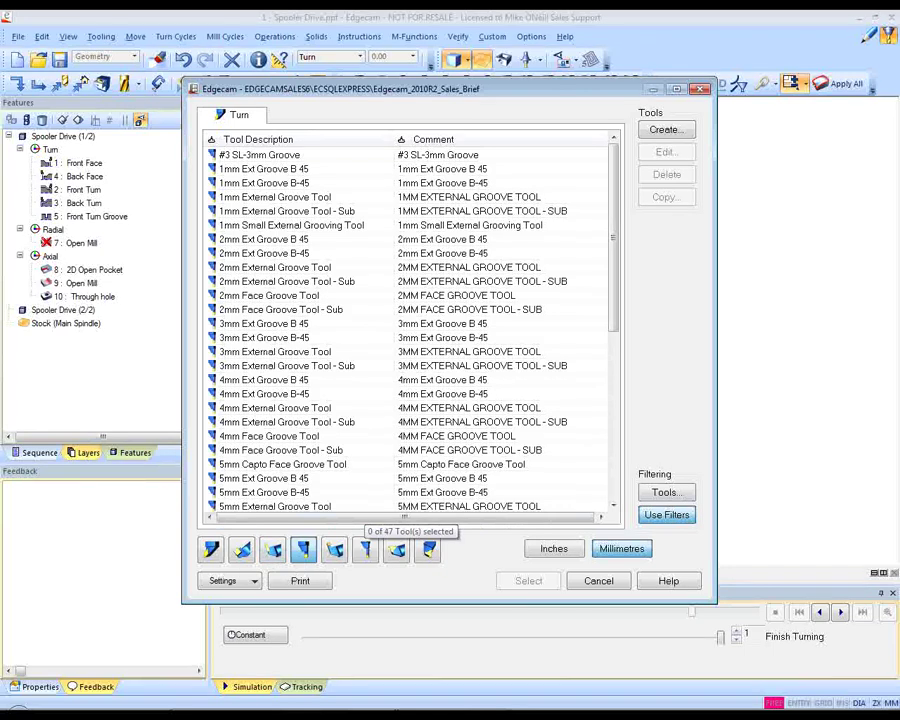
left_click(300, 408)
left_click(528, 581)
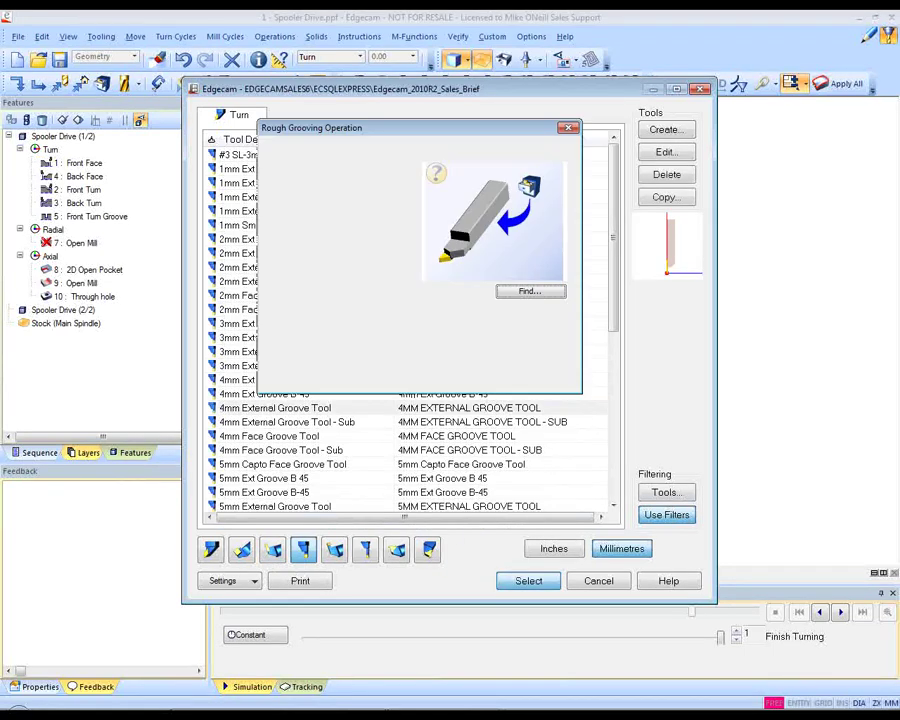
left_click(347, 228)
left_click(374, 209)
type("3")
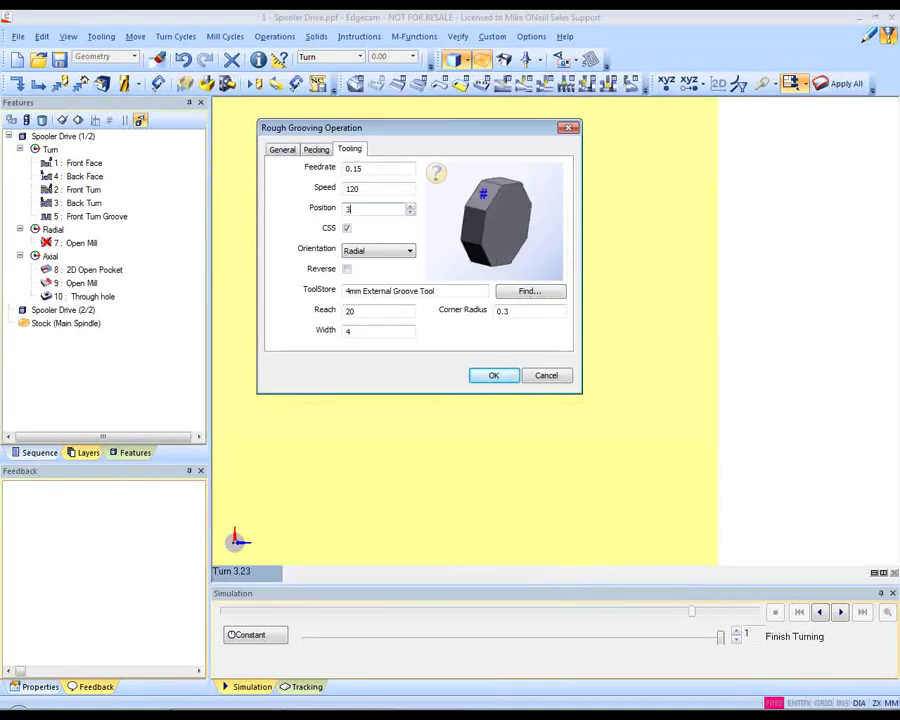
Step: Generate the rough grooving cycle on the Front Turn Groove and update the stock
key("Return")
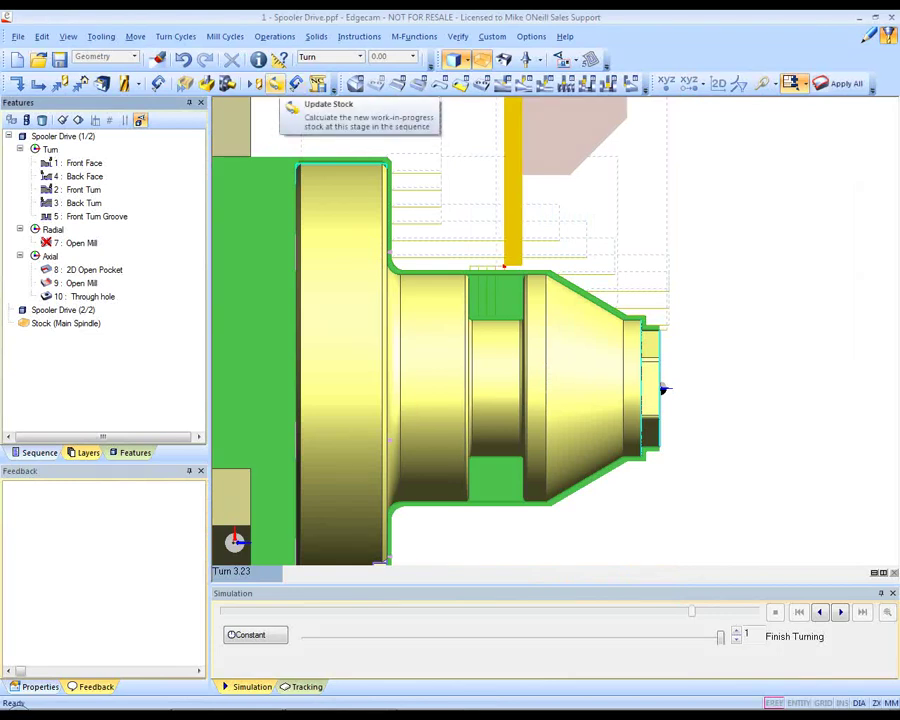
left_click(276, 84)
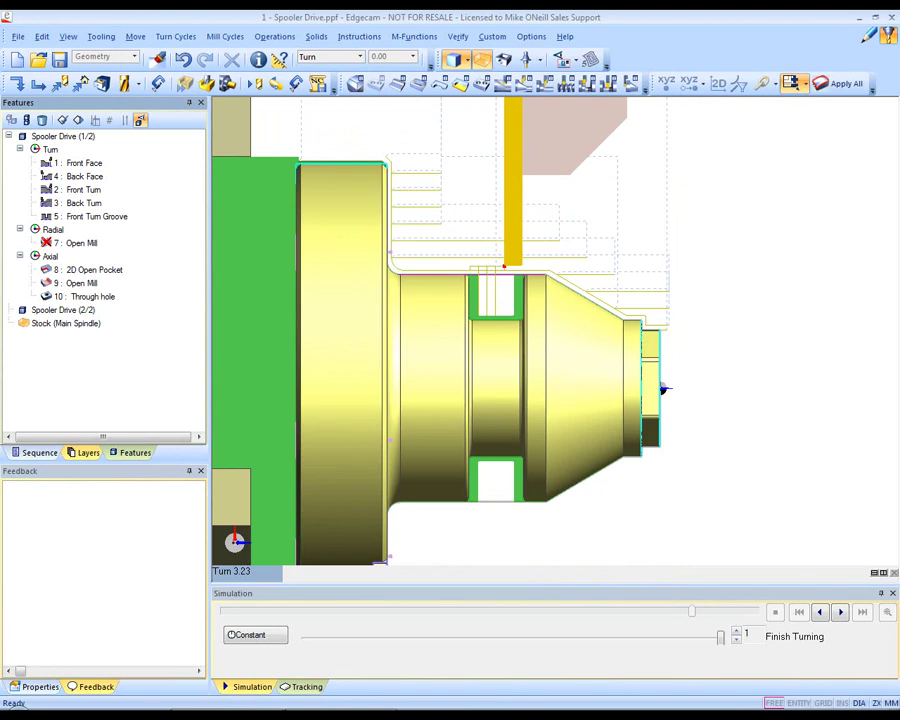
Step: Finish groove the Front Turn Groove feature using the current tool, and update the stock without generating 3D stock
right_click(95, 216)
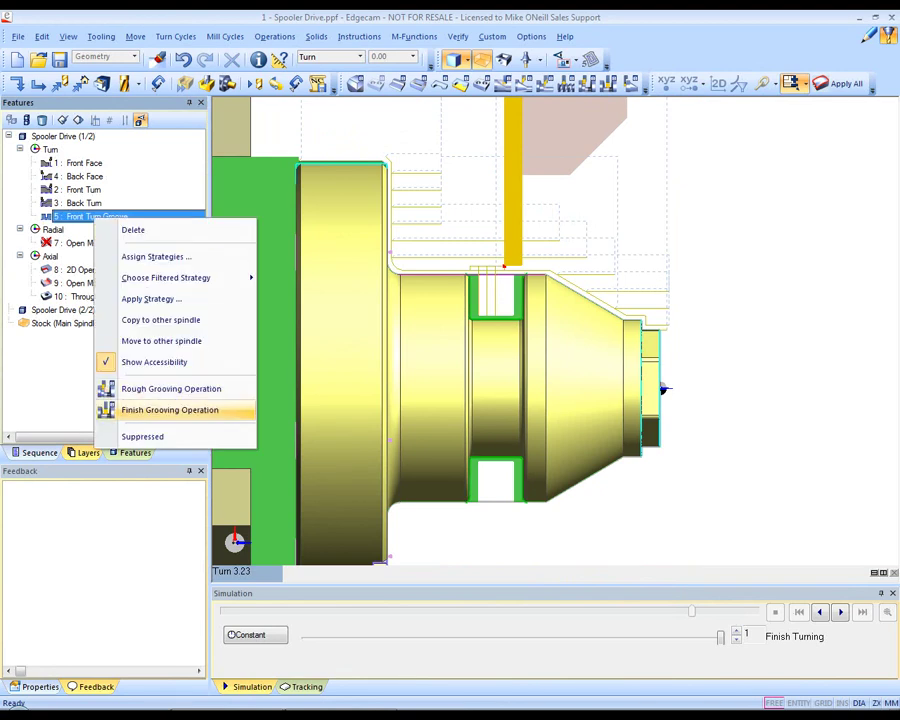
left_click(170, 410)
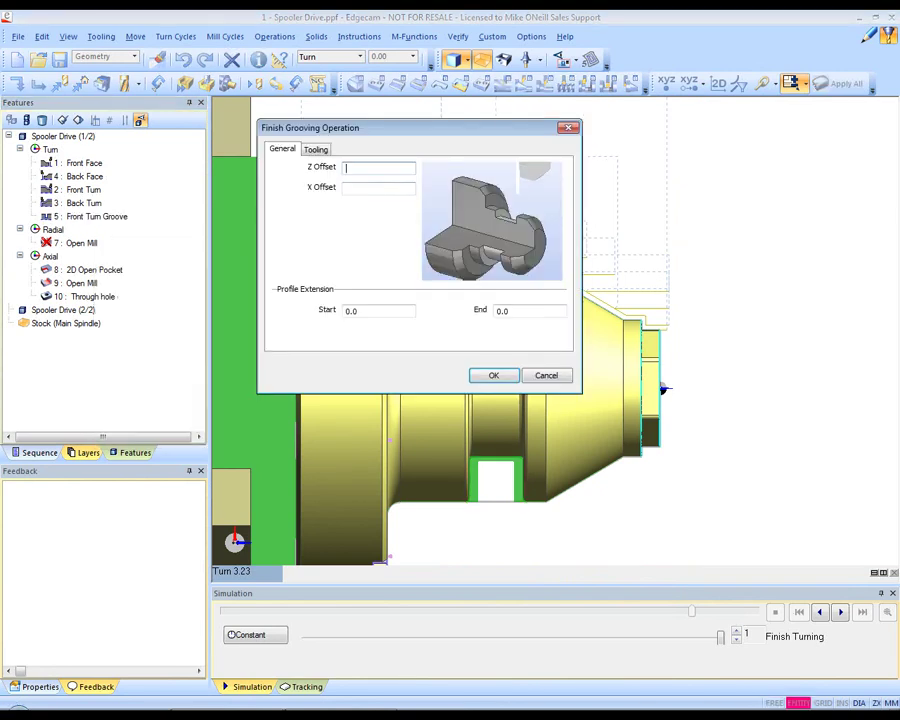
left_click(316, 149)
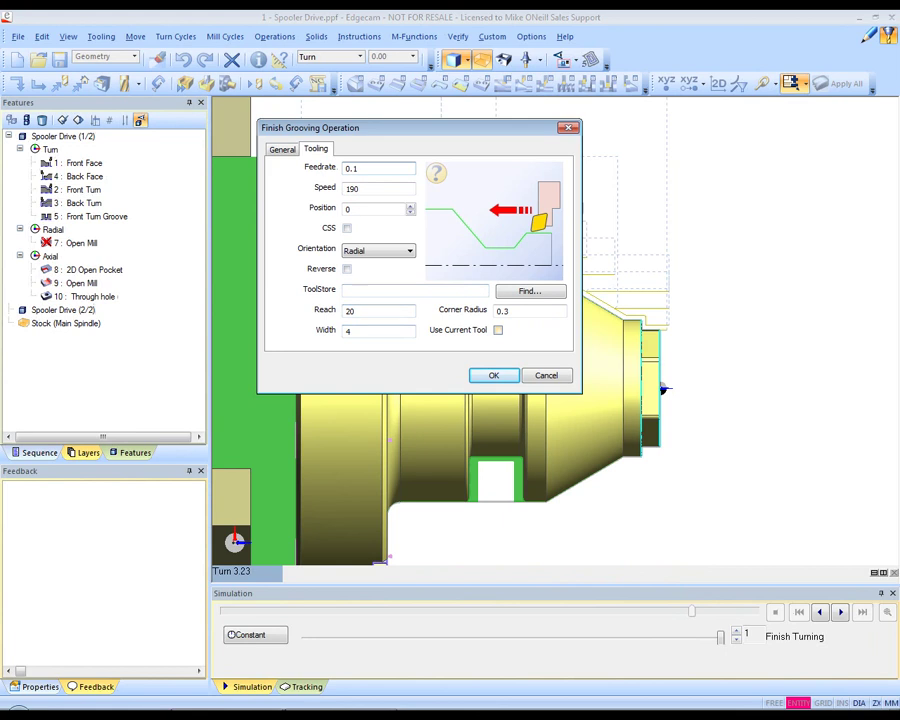
left_click(498, 330)
left_click(494, 376)
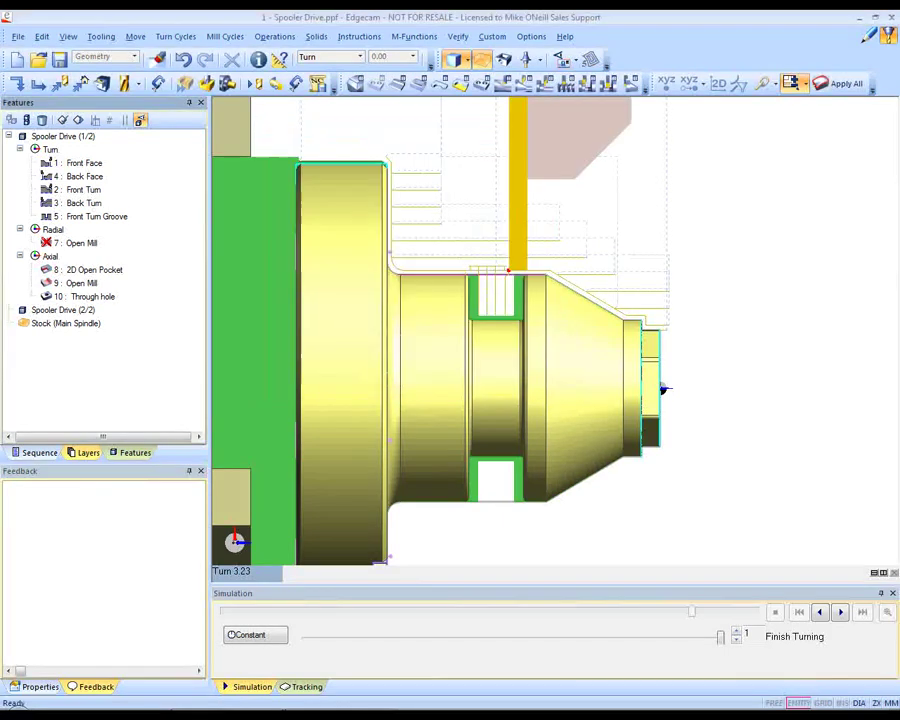
left_click(275, 83)
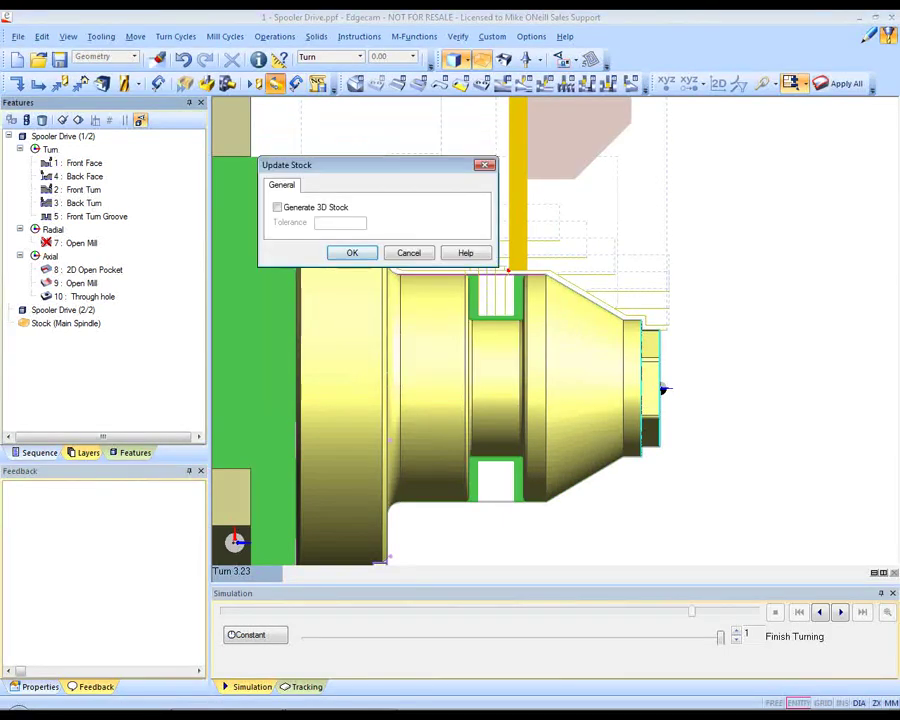
left_click(352, 253)
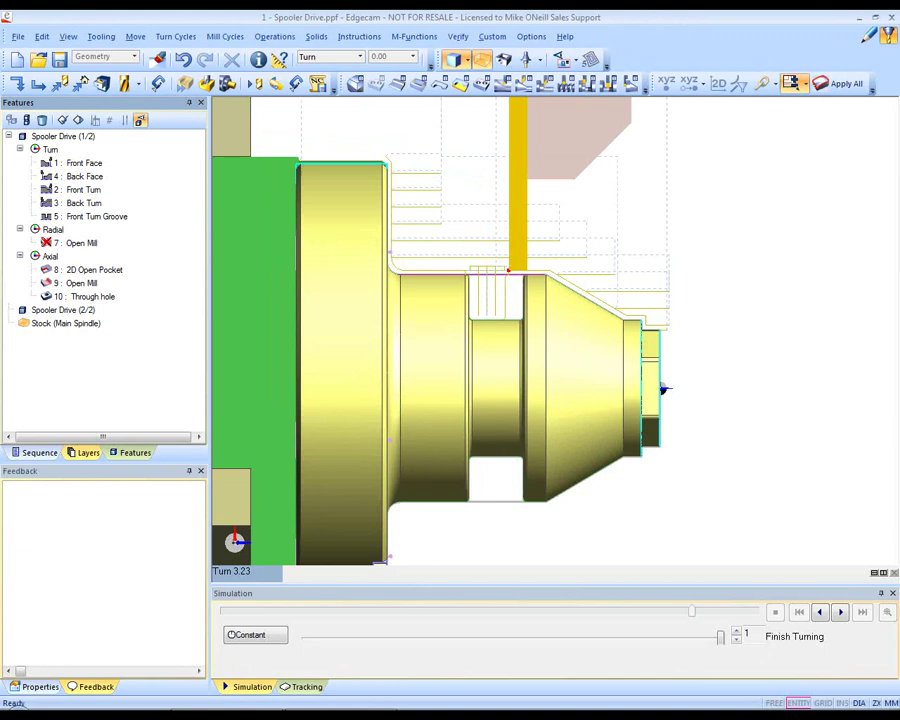
Step: Start a hole operation for turning on the axial Through hole feature
middle_click_drag(560, 390, 514, 370)
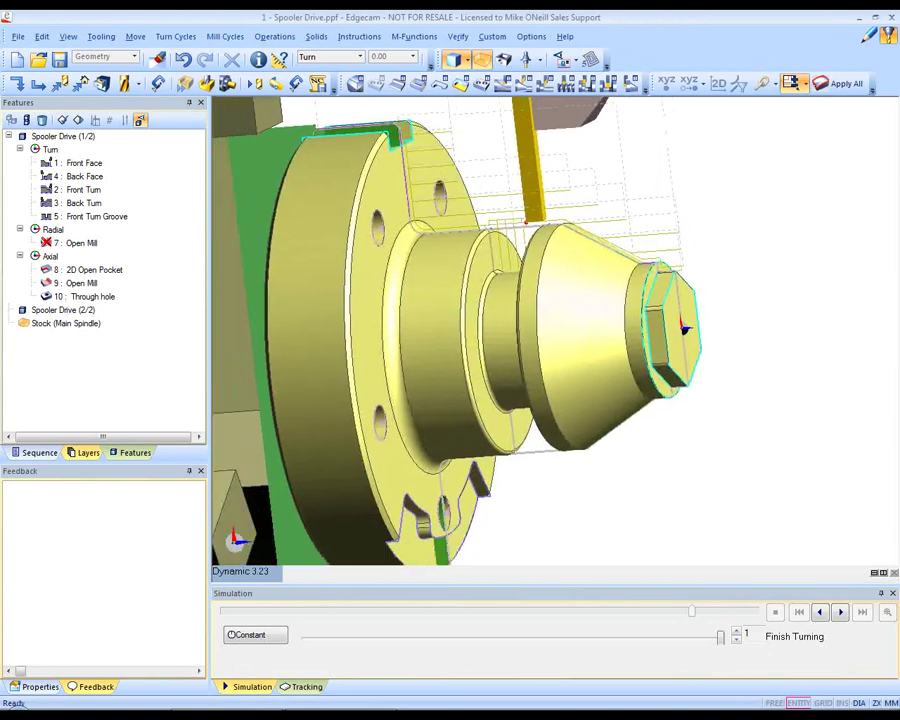
scroll(510, 385, "down", 4)
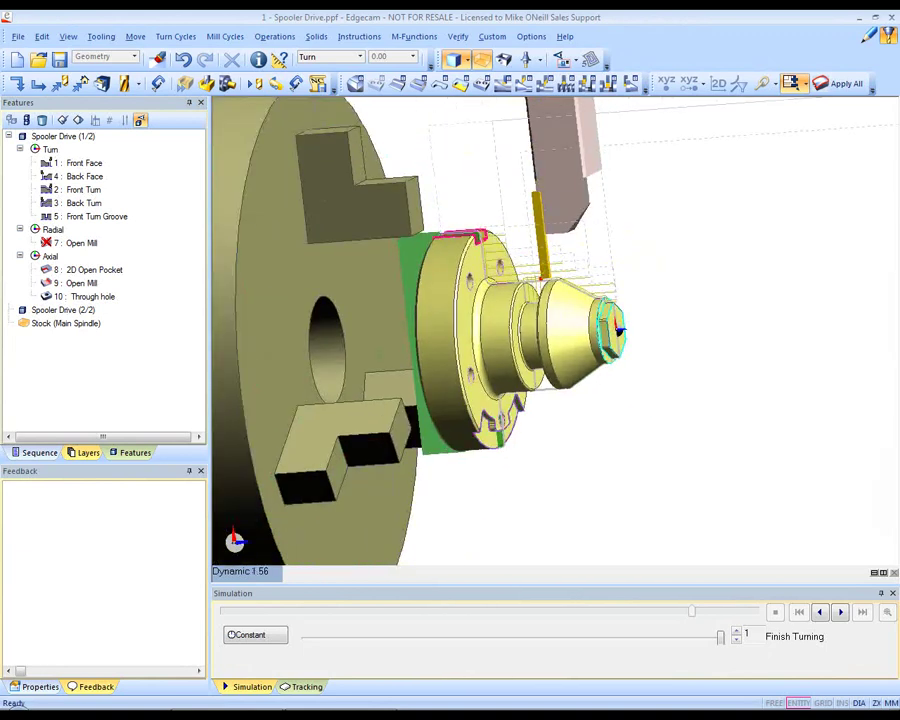
left_click(476, 237)
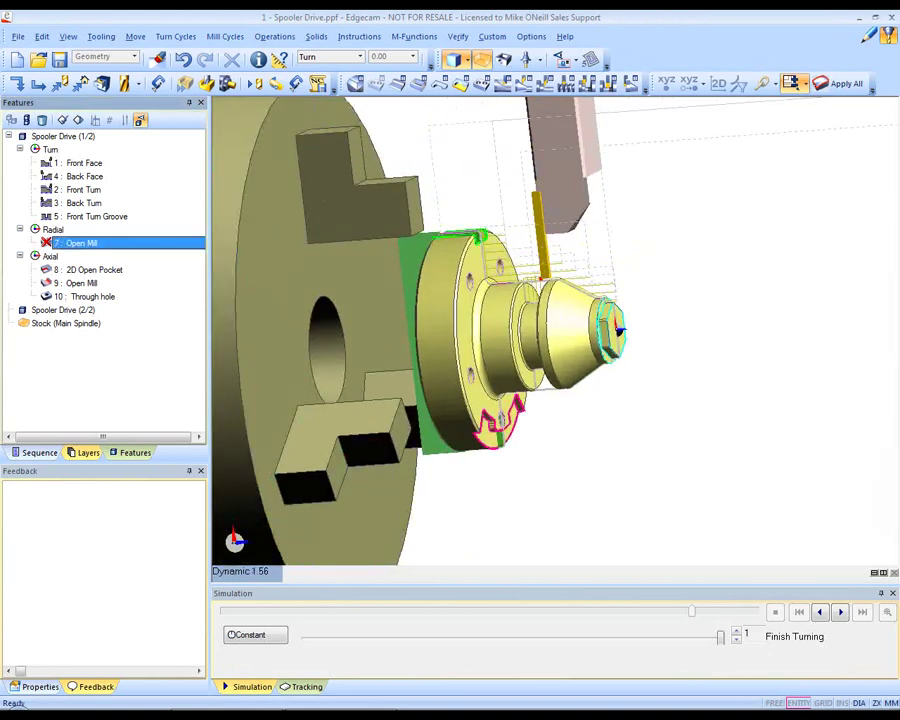
left_click(88, 270)
left_click(88, 296)
right_click(82, 297)
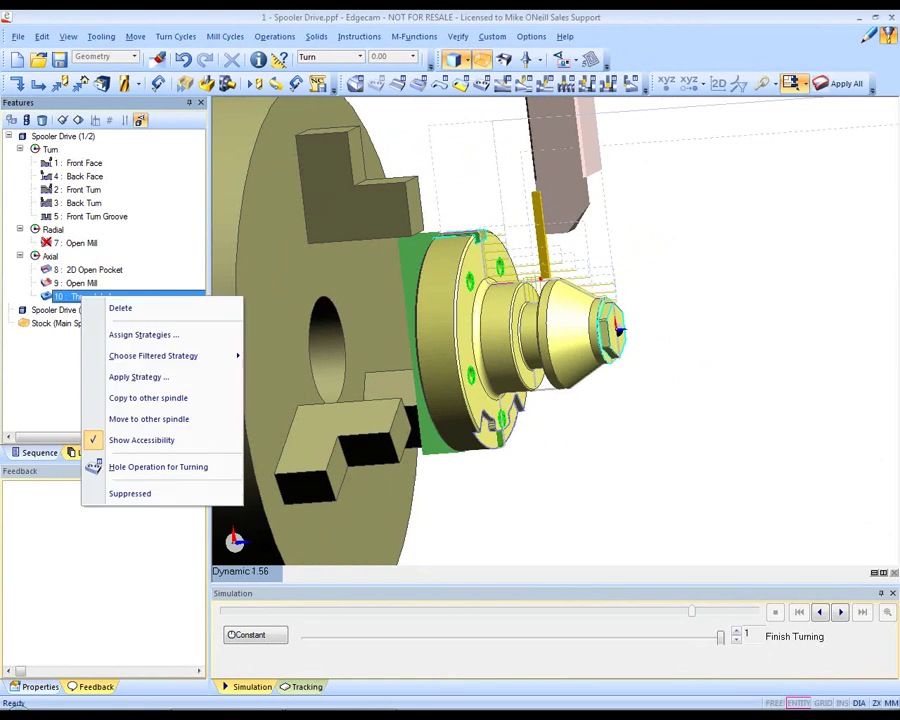
left_click(158, 467)
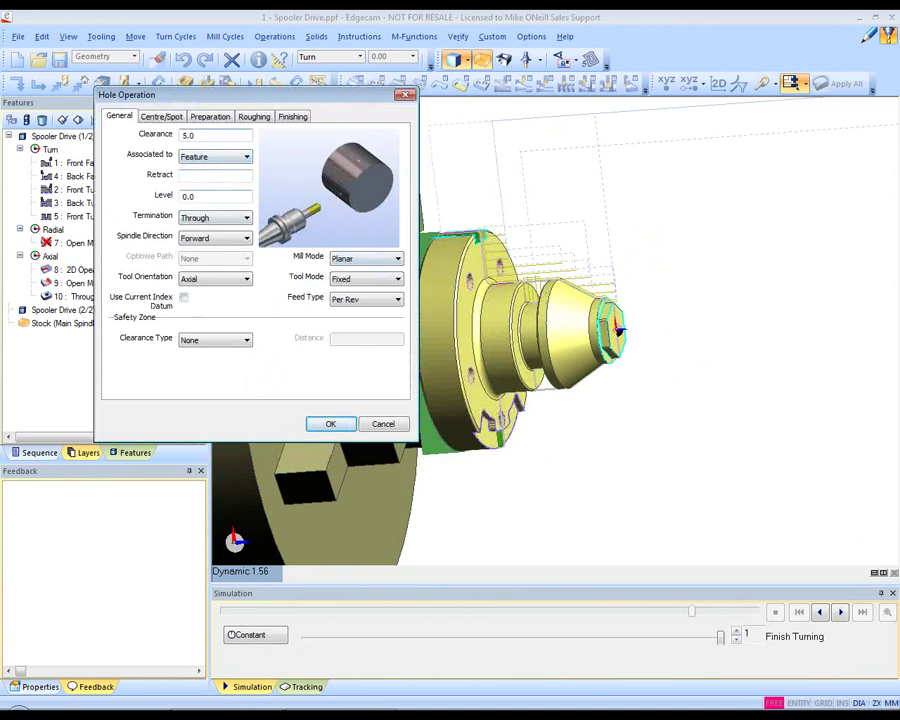
Step: Set the hole operation's mill mode to Rotary, tool mode to Driven and tool orientation to Axial
left_click(367, 259)
left_click(362, 280)
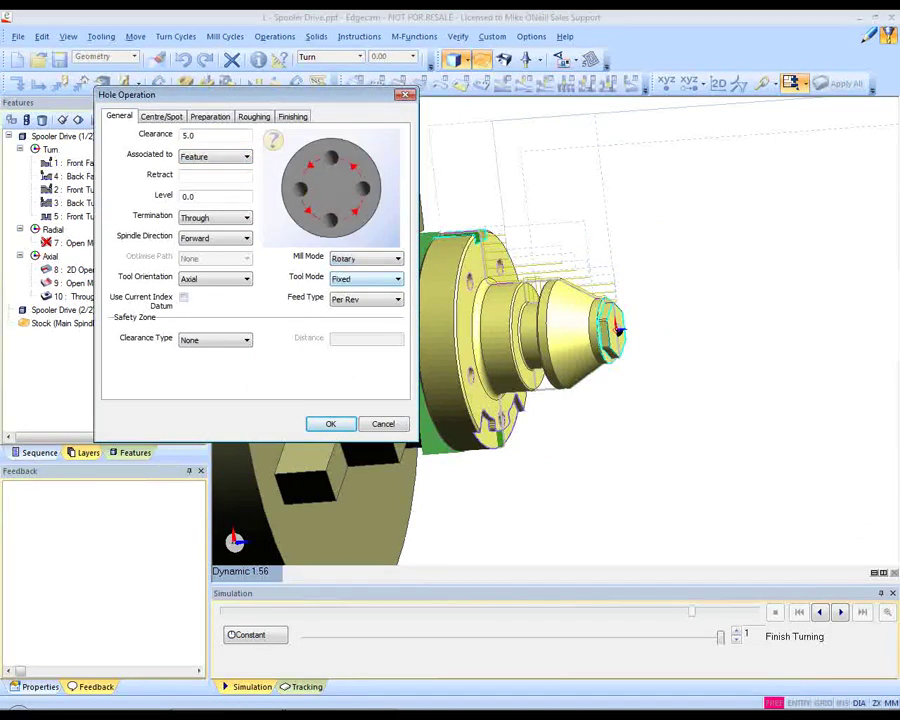
left_click(367, 280)
left_click(342, 300)
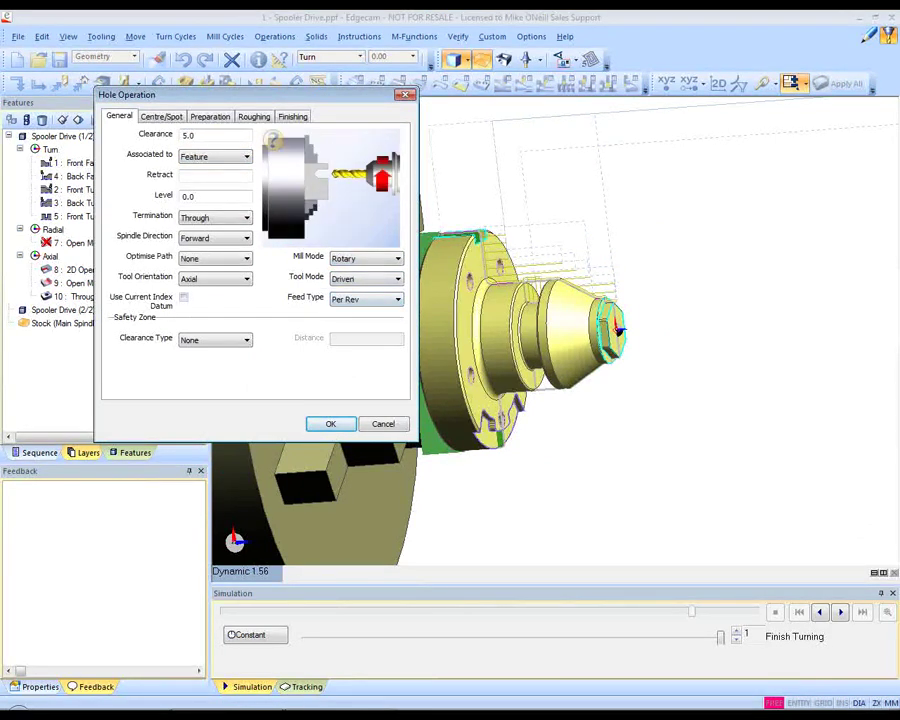
left_click(215, 278)
left_click(200, 292)
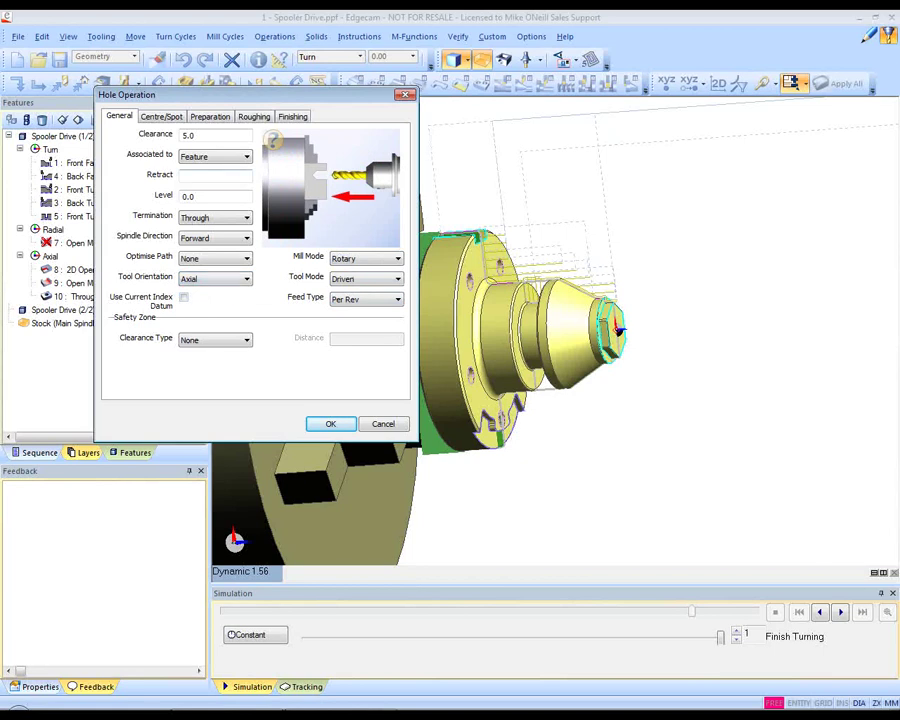
Step: Assign the 8.0 mm Jobber Drill from the ToolStore to position 5 for hole roughing and generate the drilling cycle
left_click(162, 117)
left_click(210, 117)
key("ctrl+Tab")
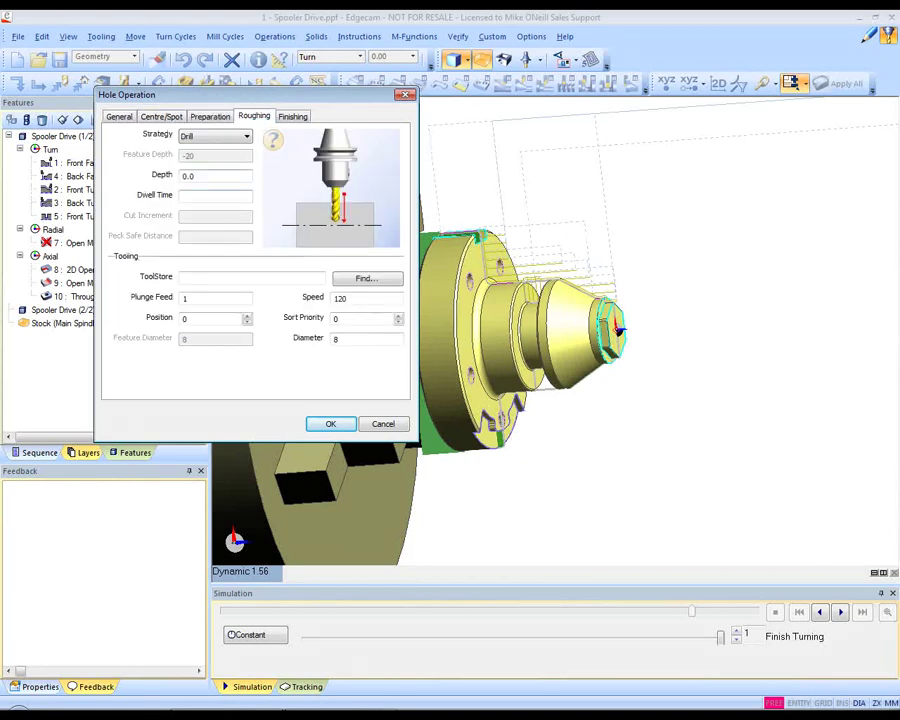
left_click(367, 279)
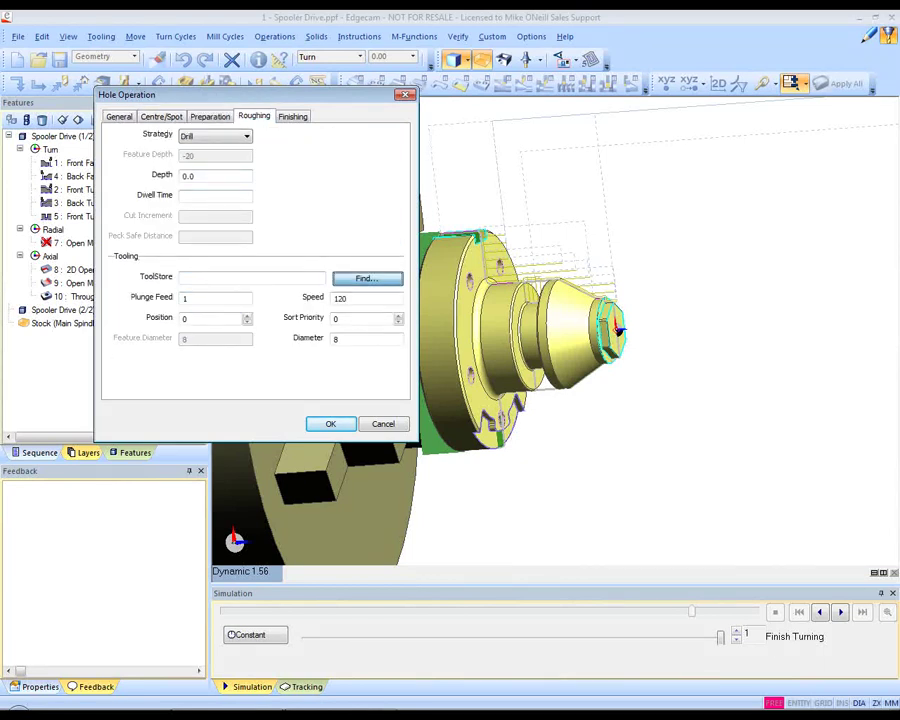
left_click(304, 115)
key("Down")
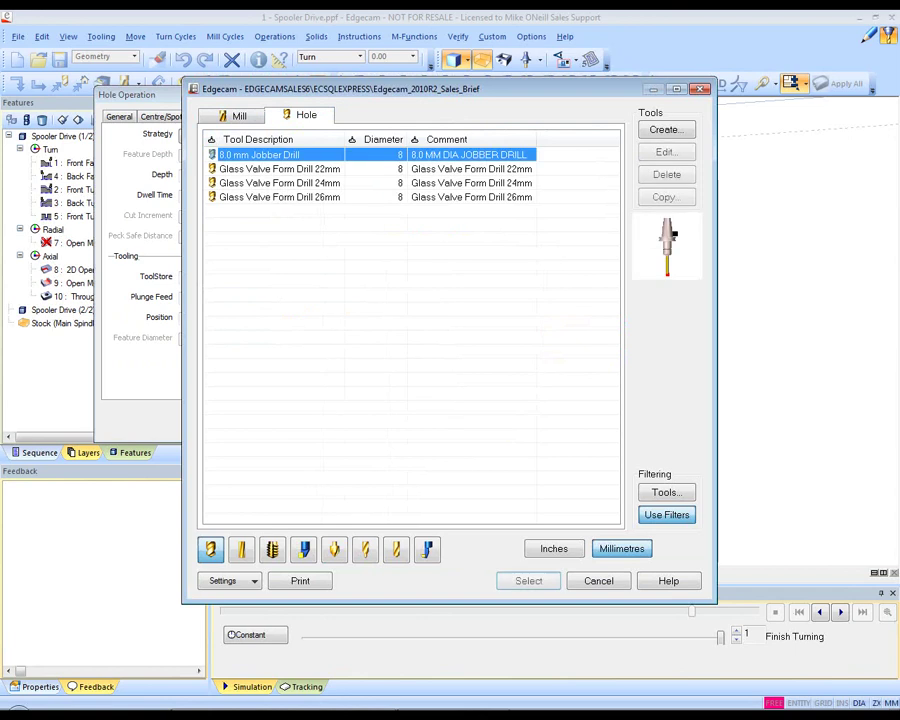
key("Return")
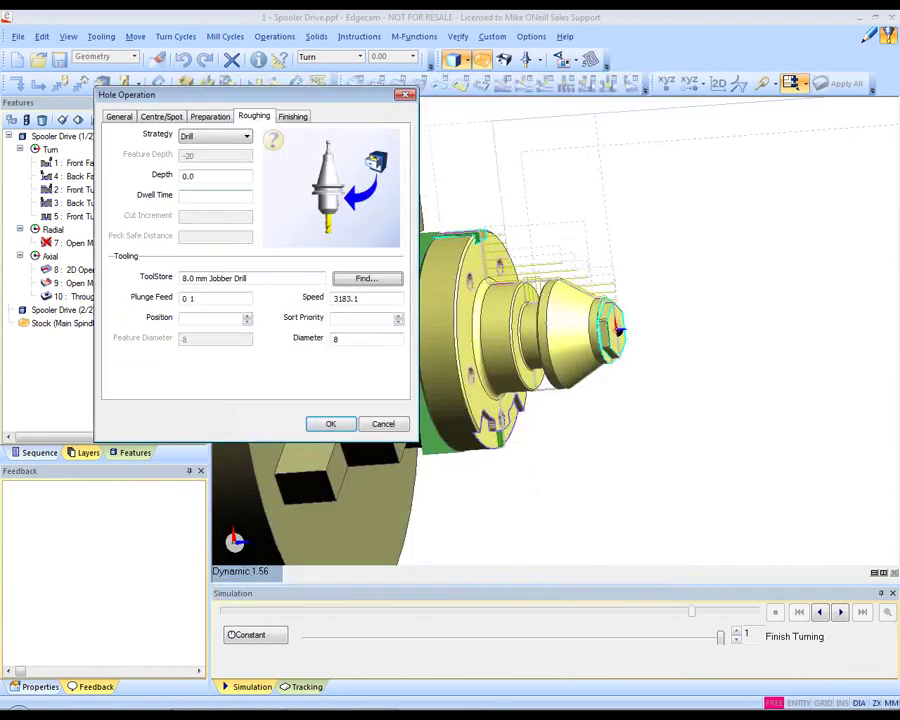
left_click(211, 318)
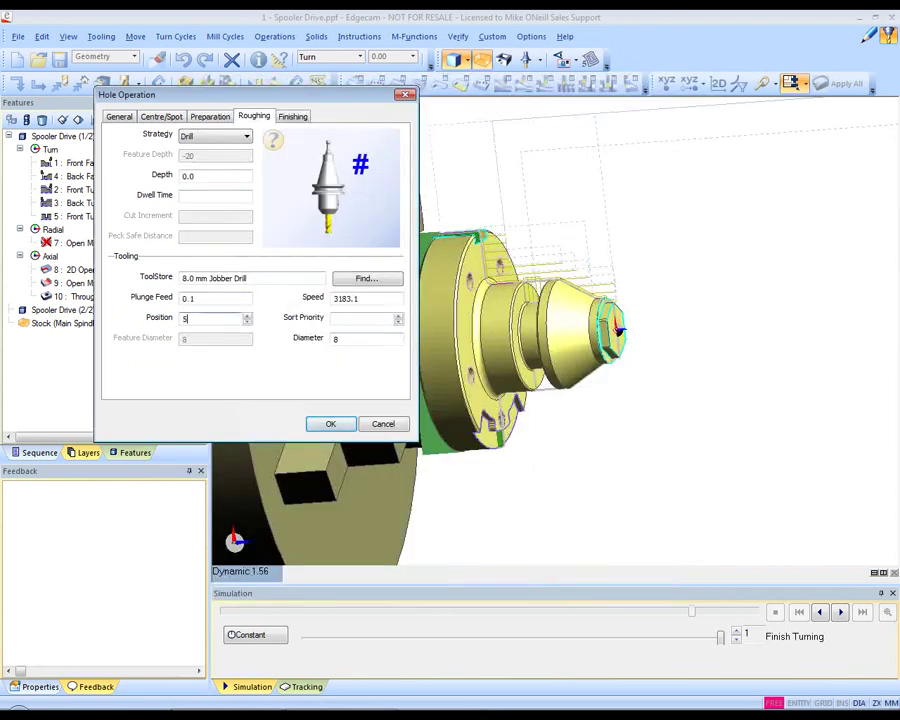
key("Return")
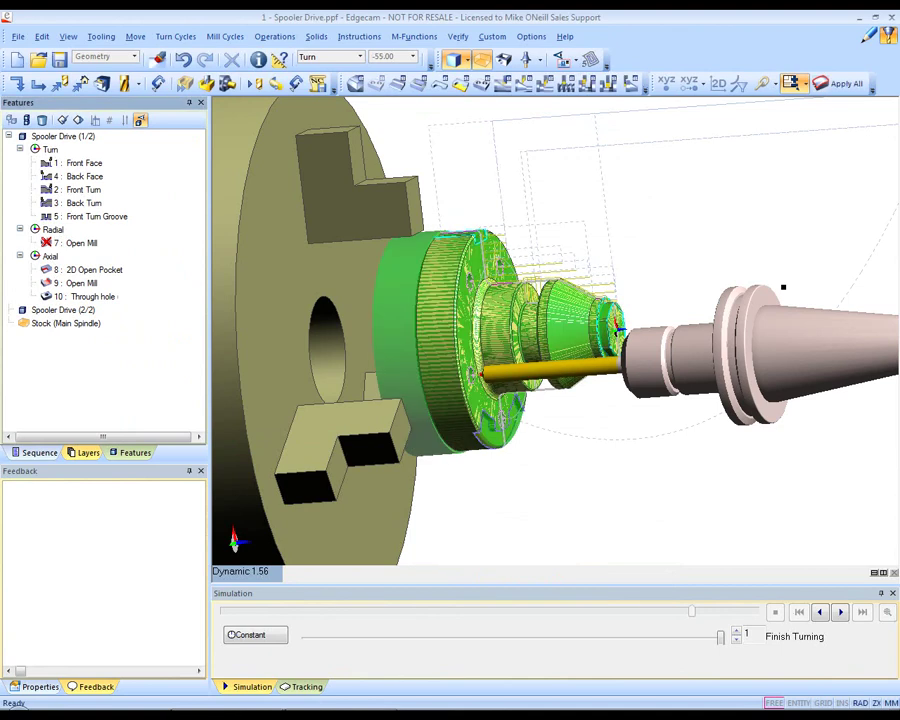
Step: Start a roughing operation with axial tool orientation in Rotary mode on the 2D Open Pocket feature
middle_click_drag(783, 288, 793, 339)
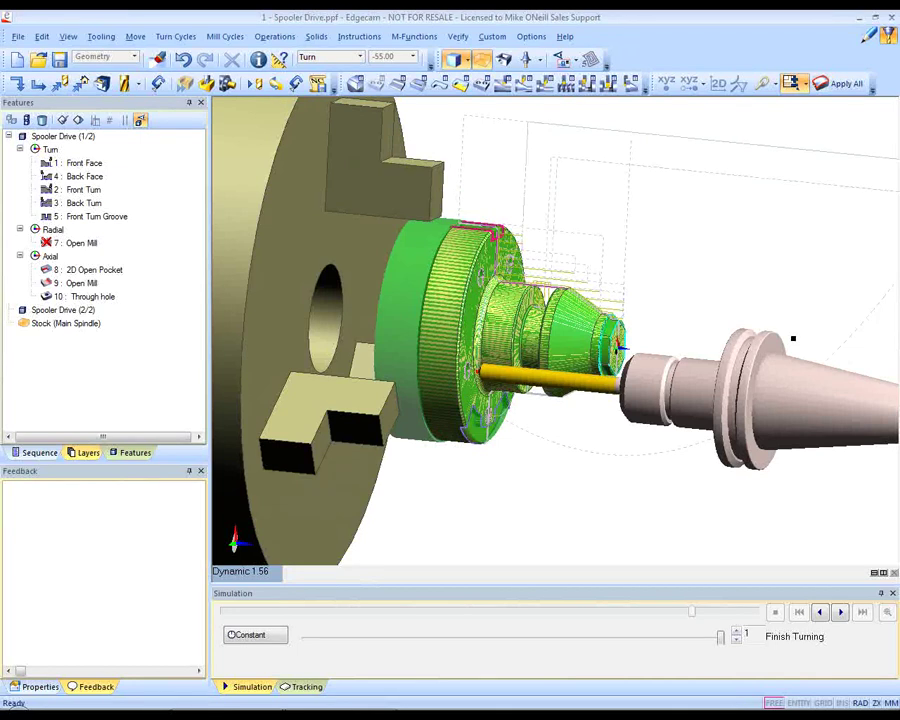
left_click(82, 283)
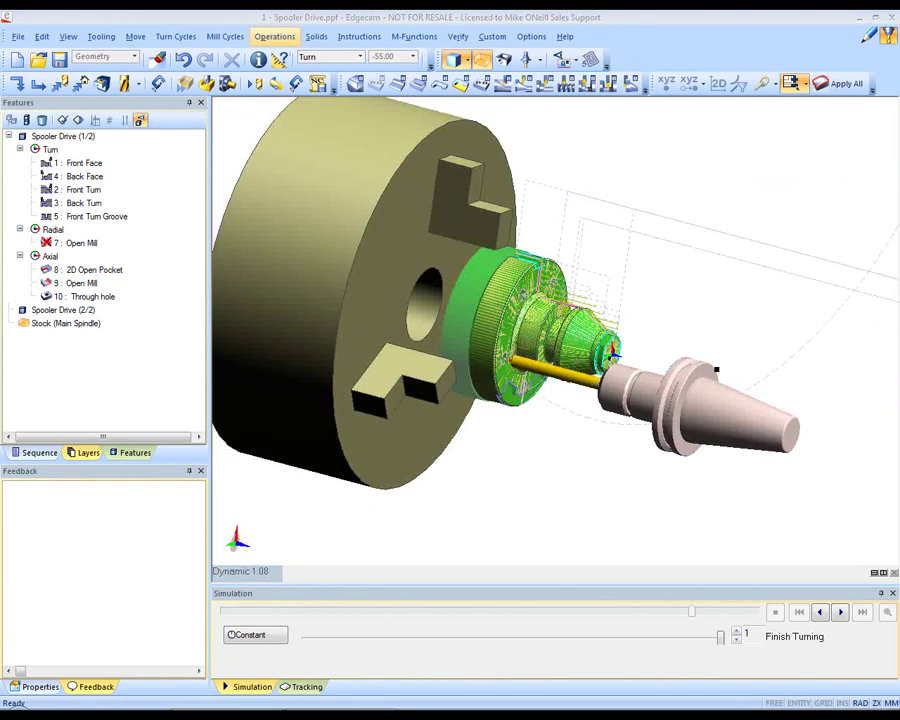
left_click(274, 36)
left_click(296, 127)
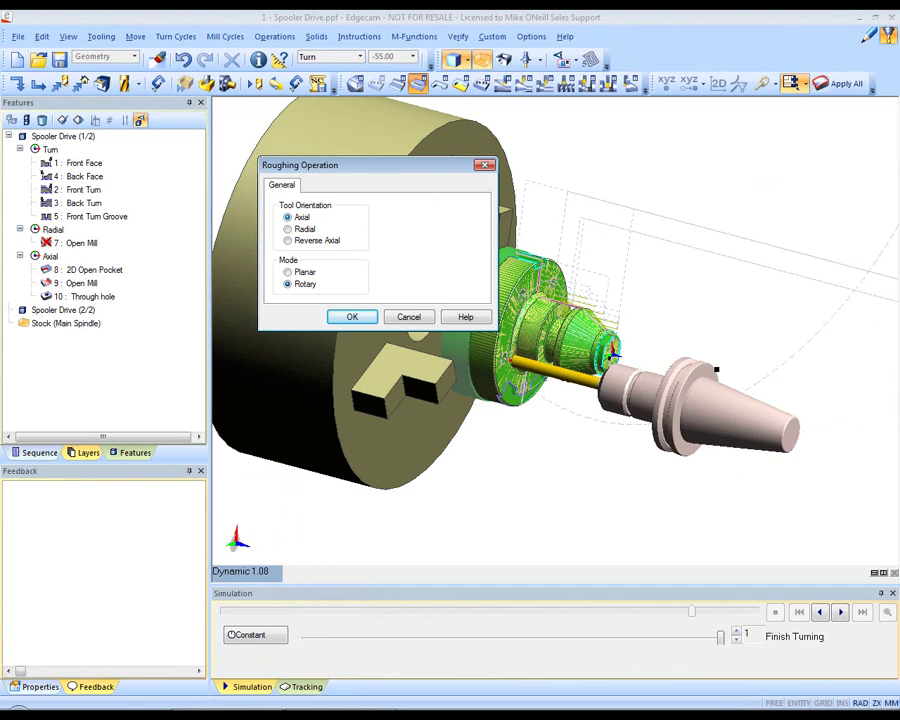
key("Return")
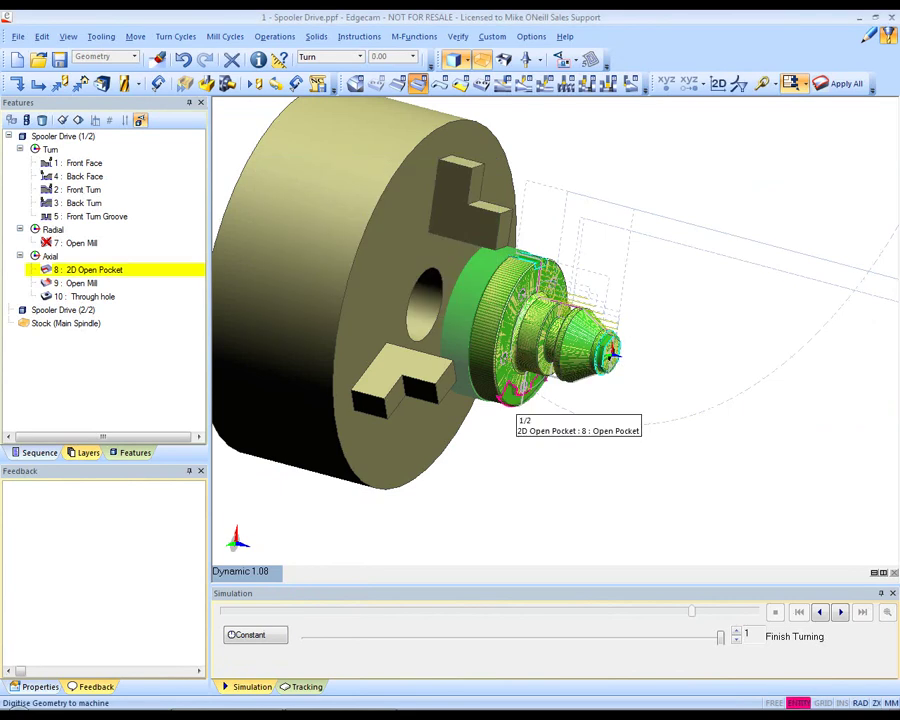
left_click(512, 400)
right_click(512, 400)
right_click(512, 400)
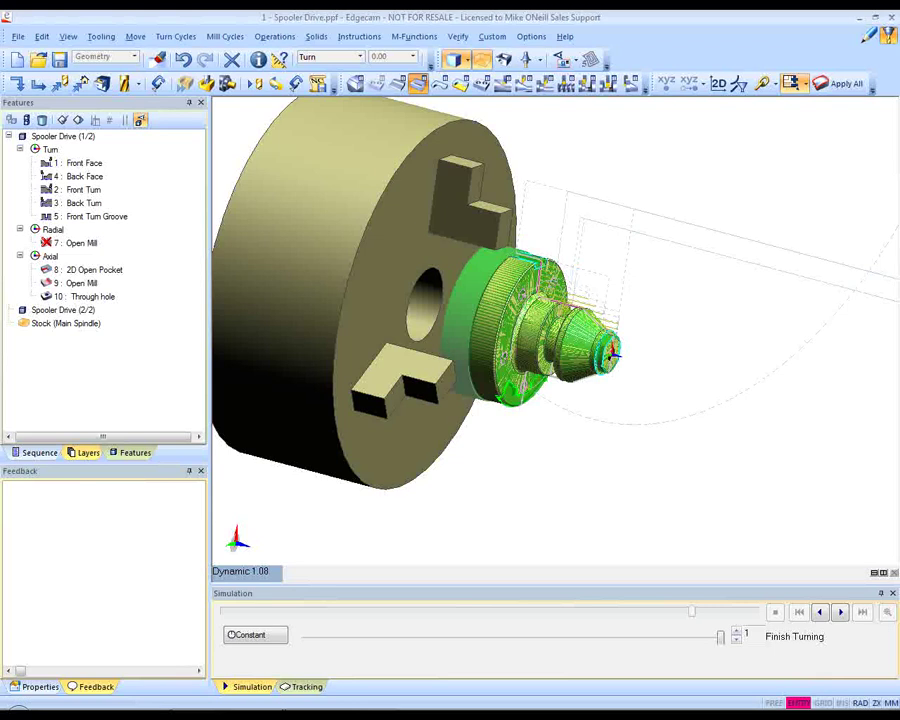
Step: Set the pocket roughing mill type to Optimised with a 50% stepover, leaving the offsets blank
left_click(216, 157)
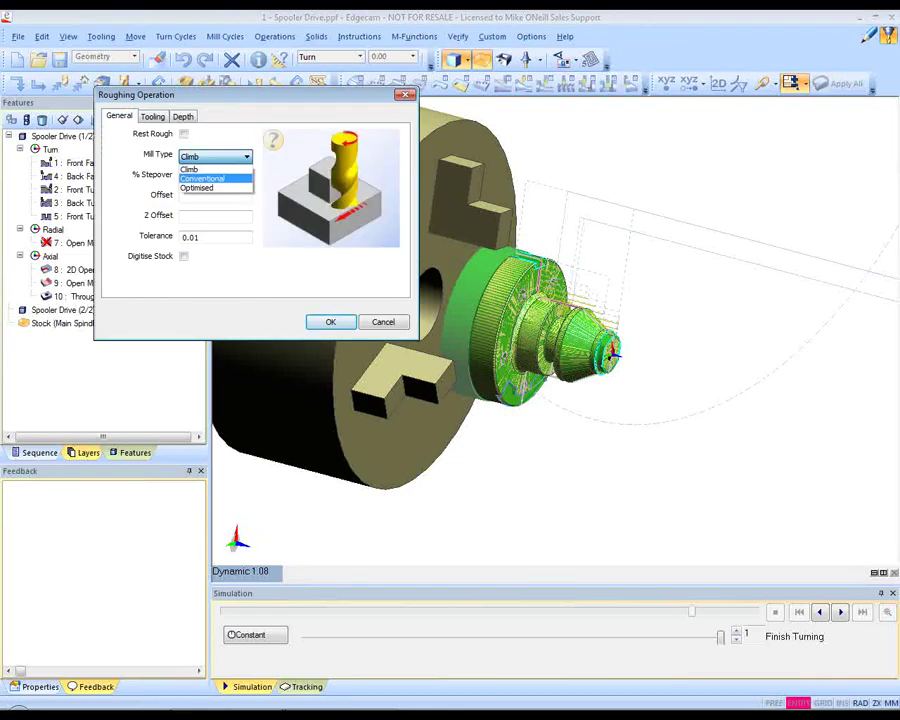
left_click(206, 188)
key("Tab")
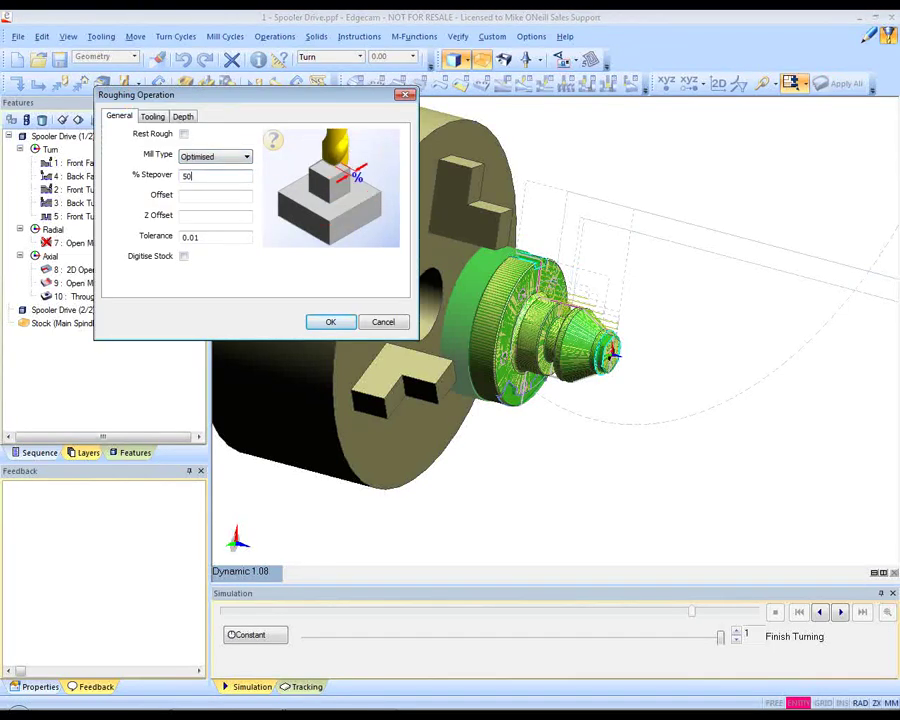
key("Tab")
key("Tab")
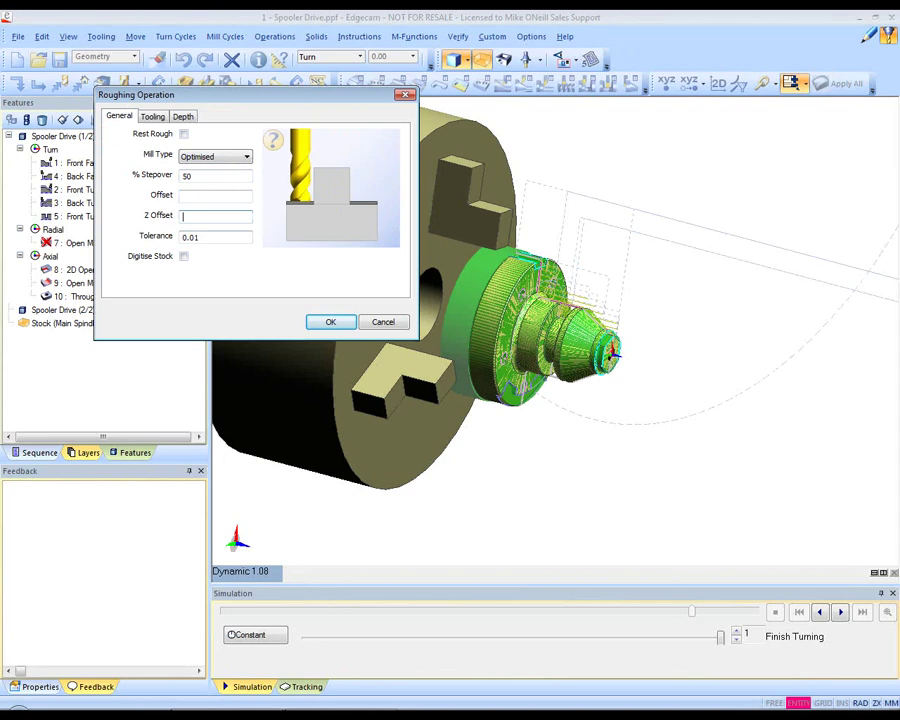
key("Tab")
Step: Assign the 6.0 mm Multi-Flute End Mill from the ToolStore, set the cut increment to 3 and generate the pocket roughing
left_click(153, 117)
left_click(367, 258)
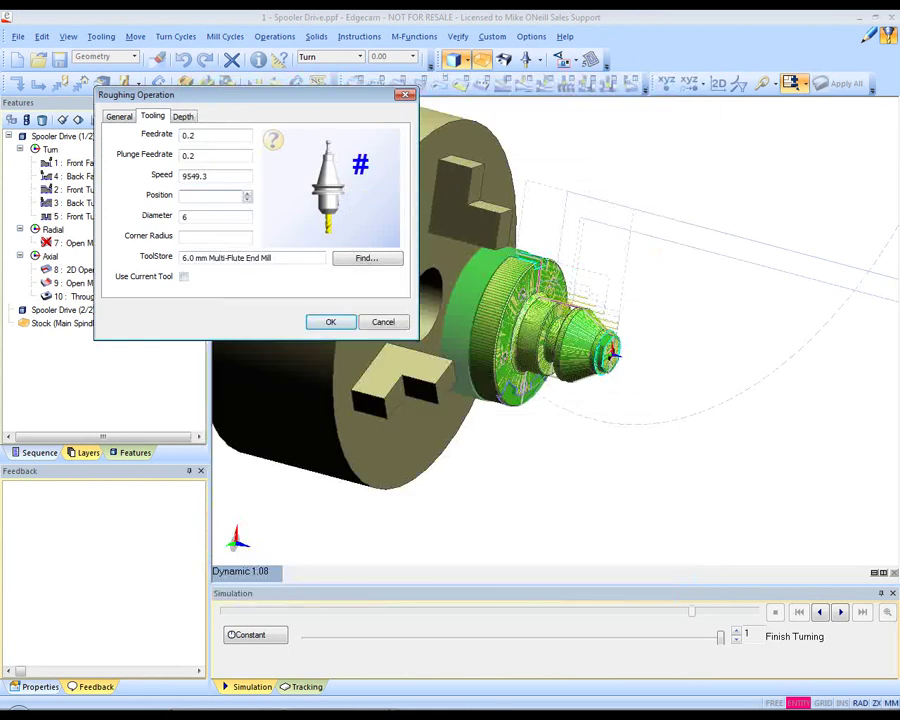
left_click(183, 116)
left_click(205, 156)
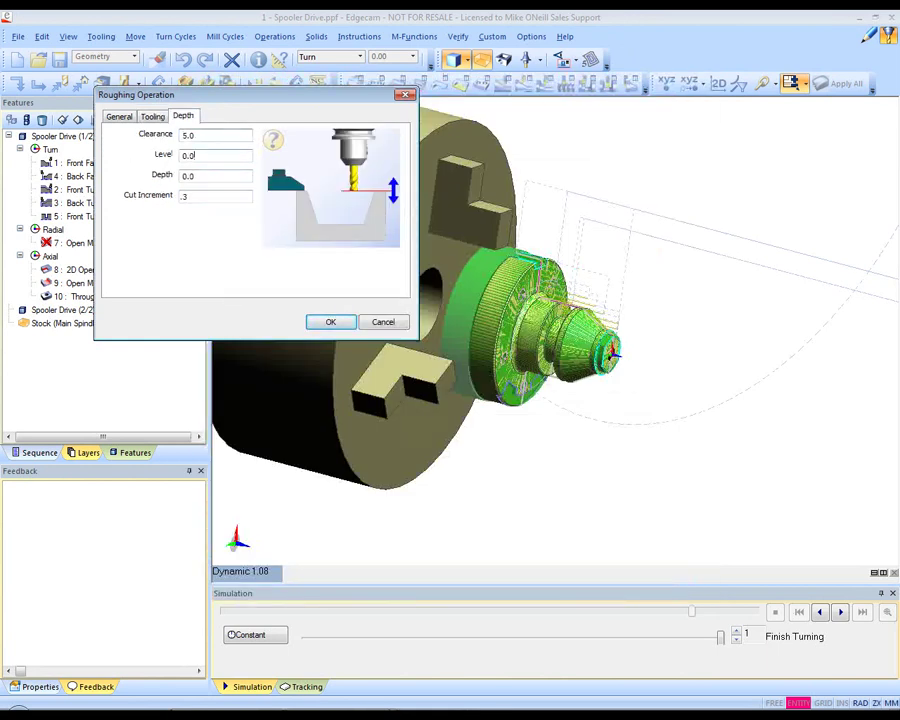
mouse_move(273, 146)
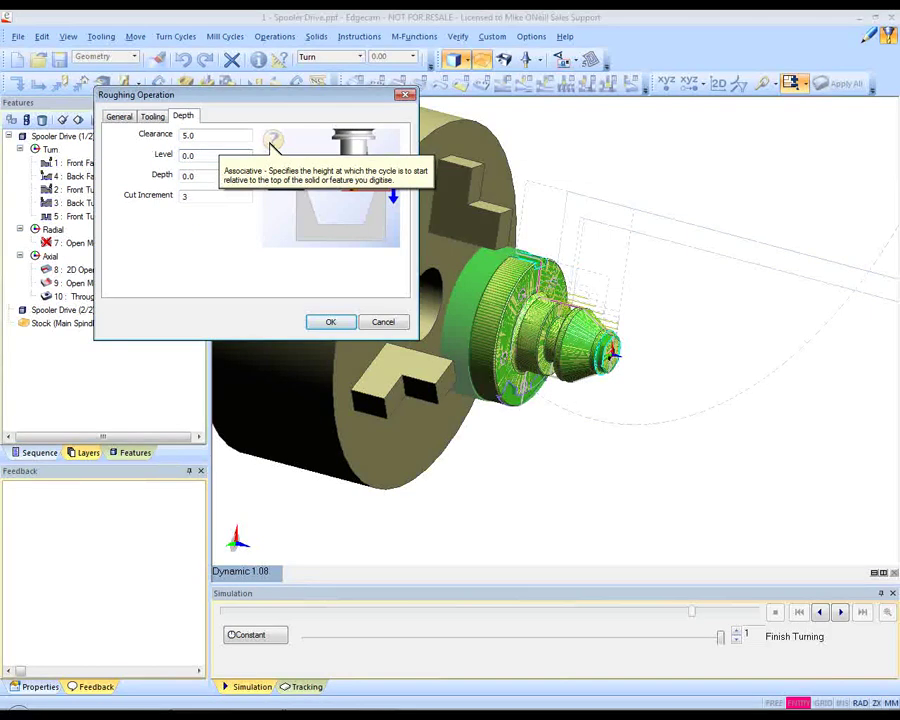
key("Return")
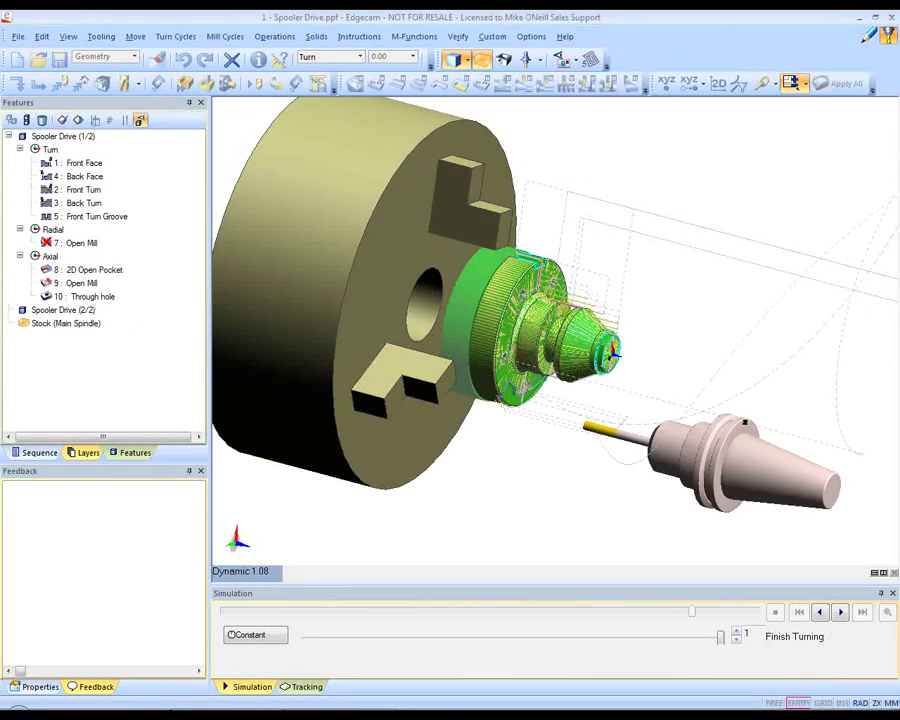
middle_click_drag(555, 330, 493, 323)
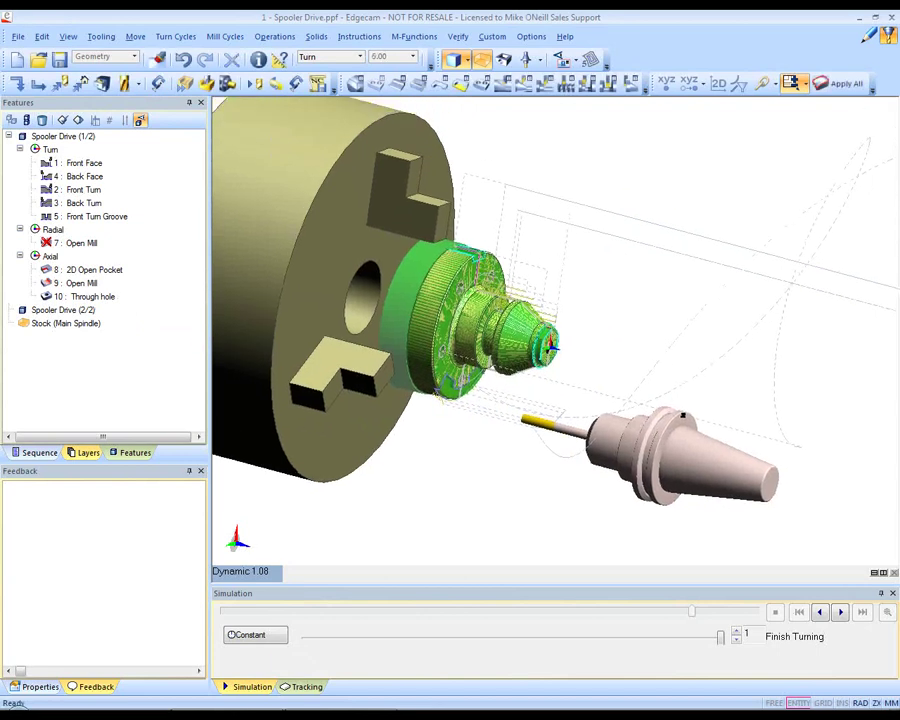
Step: Start a profiling operation with axial tool orientation in Rotary mode on the axial Open Mill feature at the part's hexagonal front end
scroll(556, 331, "up", 4)
scroll(556, 331, "up", 1)
middle_click_drag(556, 331, 619, 258)
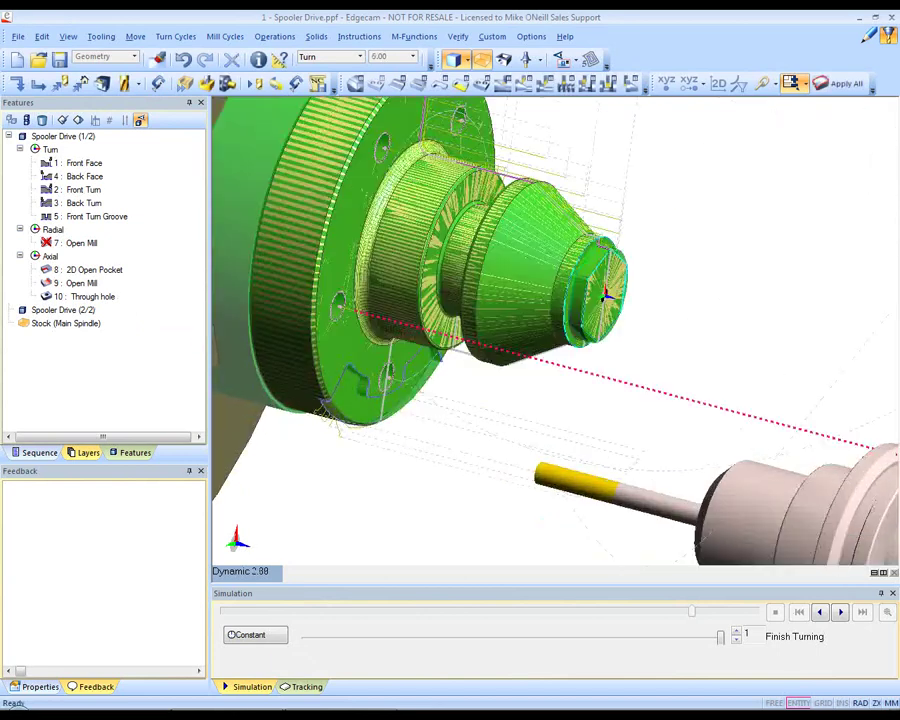
scroll(556, 331, "up", 1)
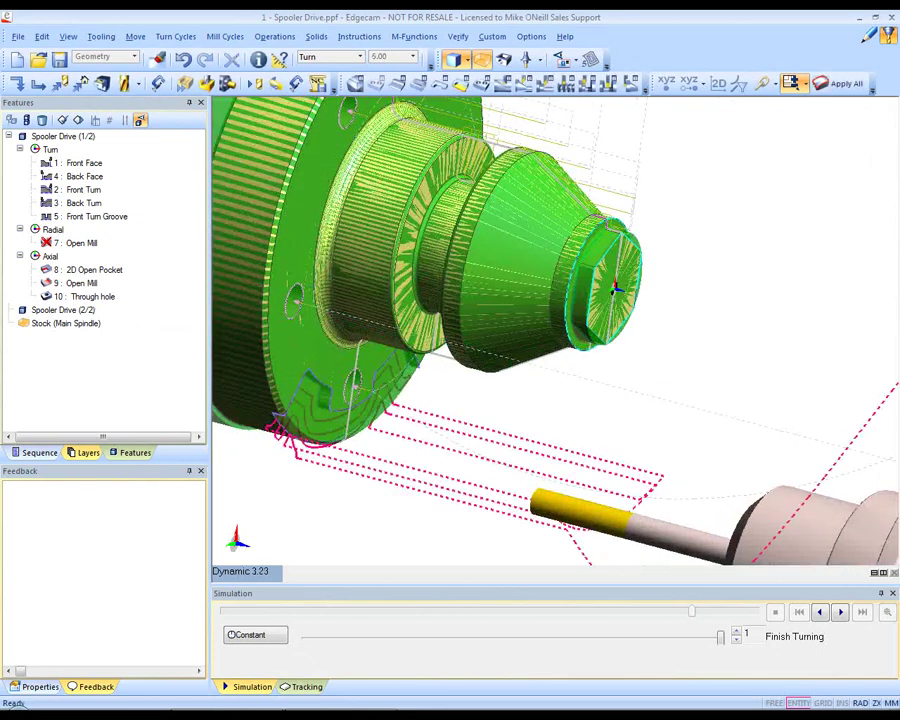
left_click(274, 36)
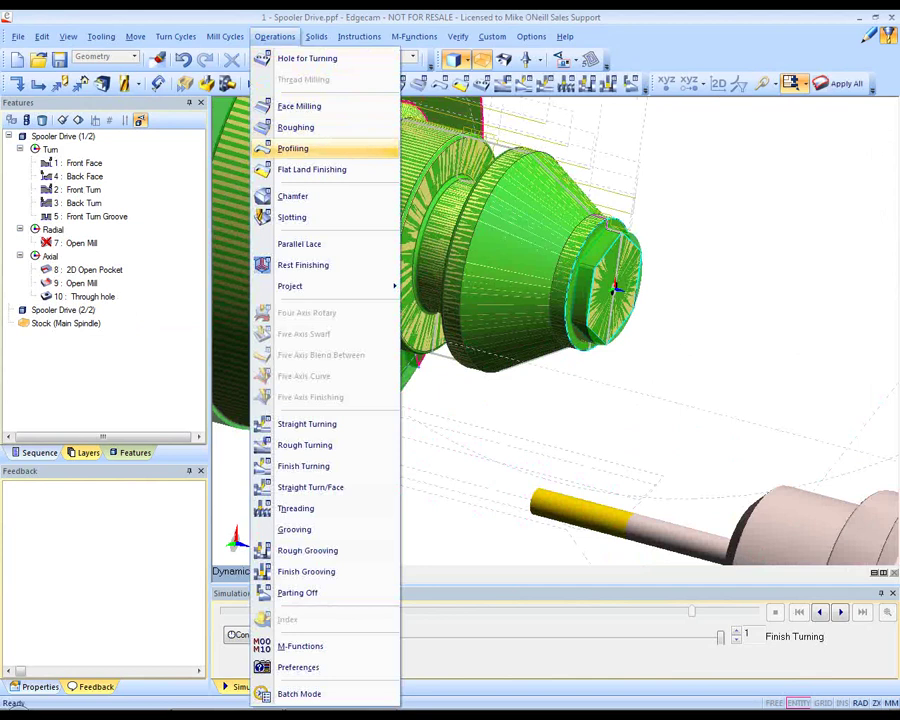
left_click(300, 148)
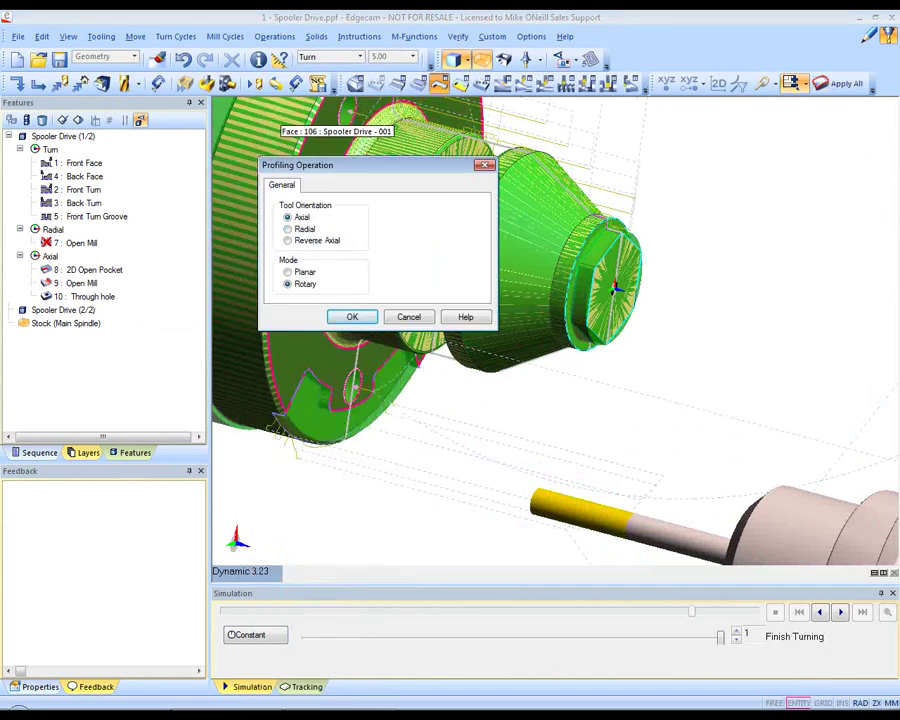
left_click(352, 317)
left_click(82, 283)
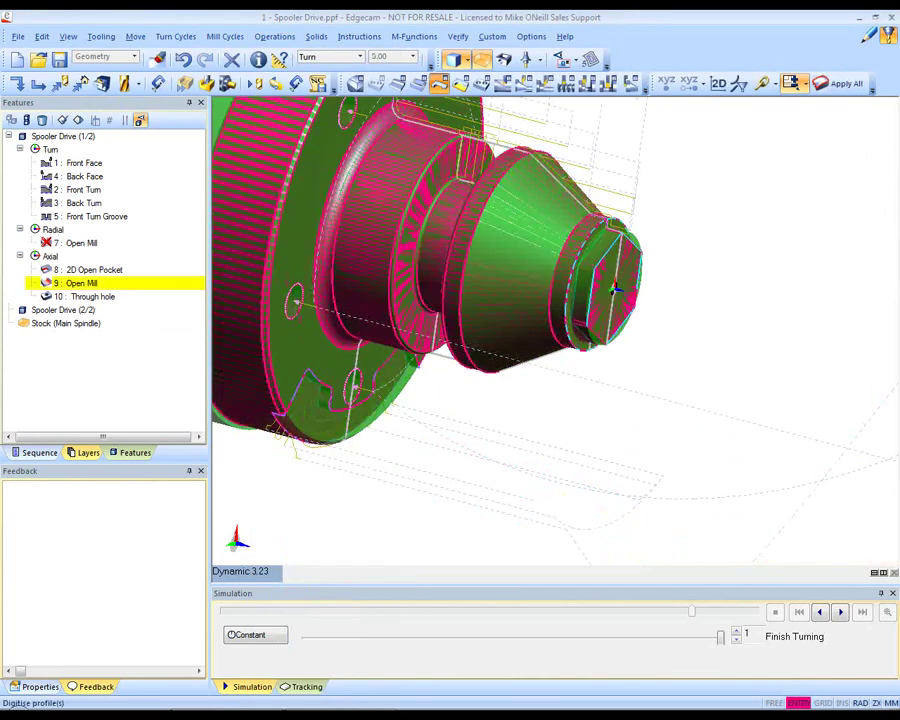
left_click(587, 304)
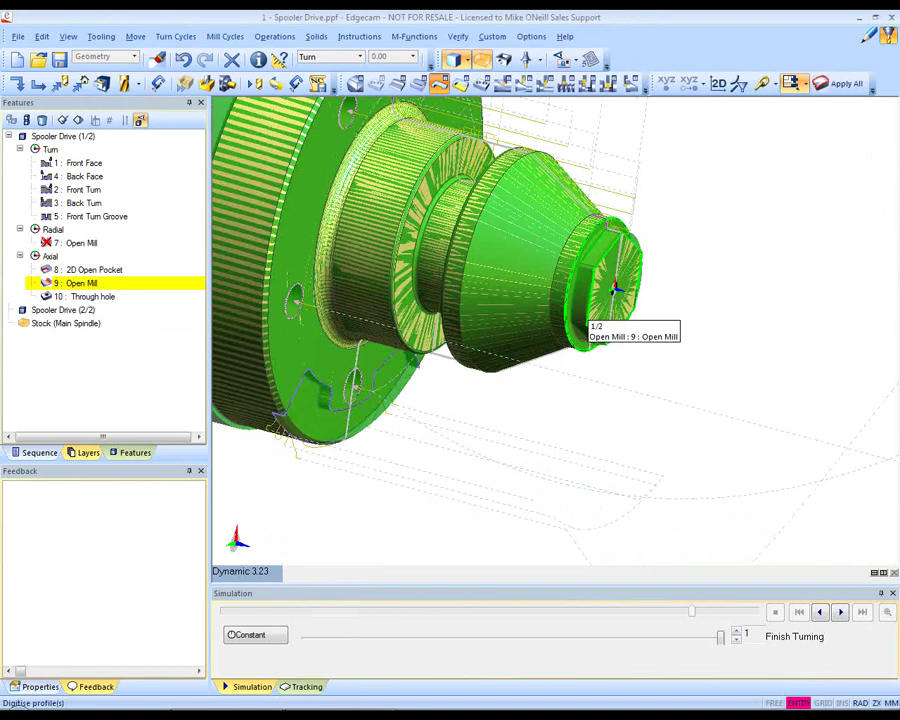
right_click(587, 304)
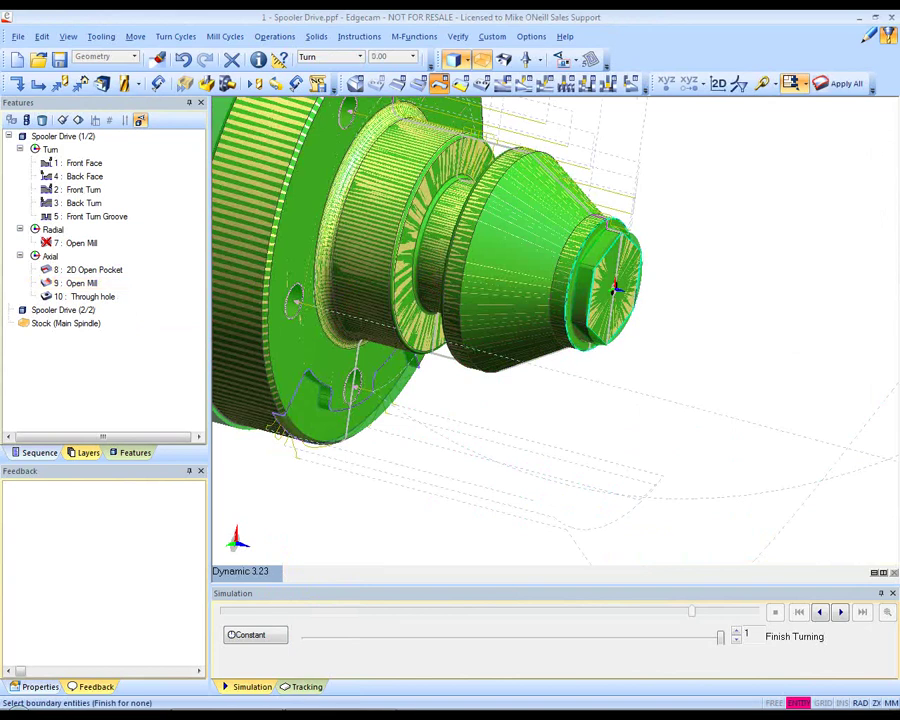
right_click(587, 304)
Step: Set the profiling mill type to Climb and the compensation to Geometry, leaving the offsets blank
left_click(246, 136)
left_click(200, 148)
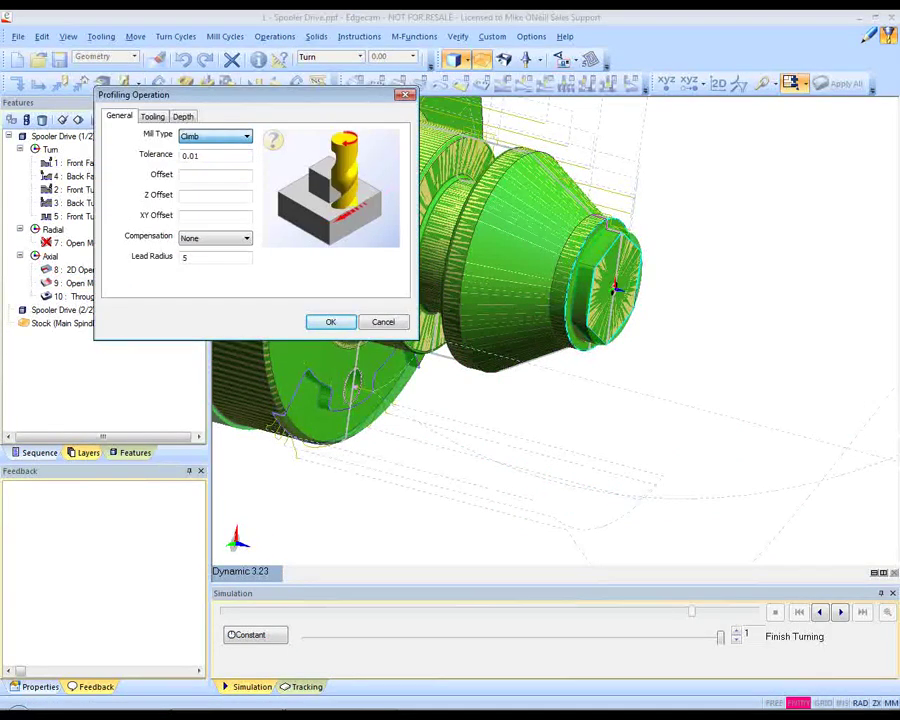
key("Tab")
key("Tab")
key("Tab")
key("Tab")
key("Tab")
key("alt+Down")
key("Down")
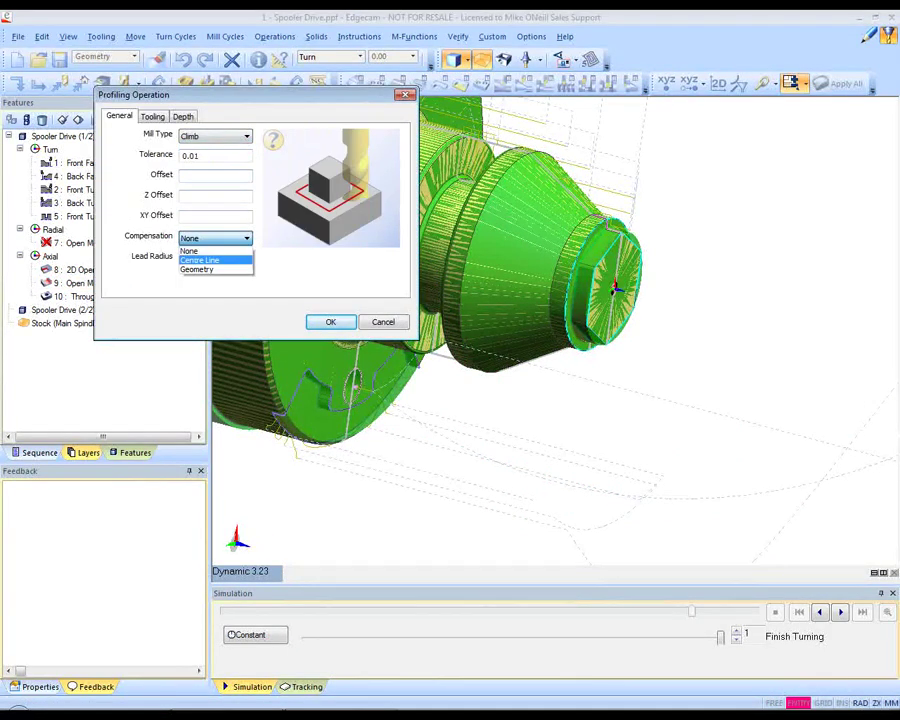
key("Down")
key("Return")
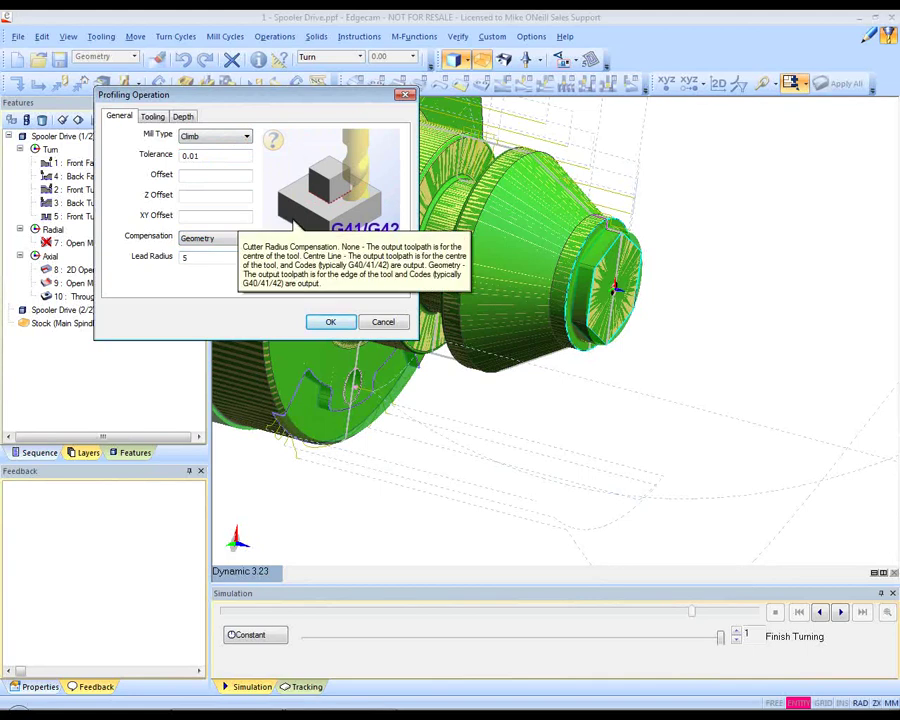
Step: Use the current tool for profiling, keep the cut increment at 3 and generate the toolpath
key("ctrl+Tab")
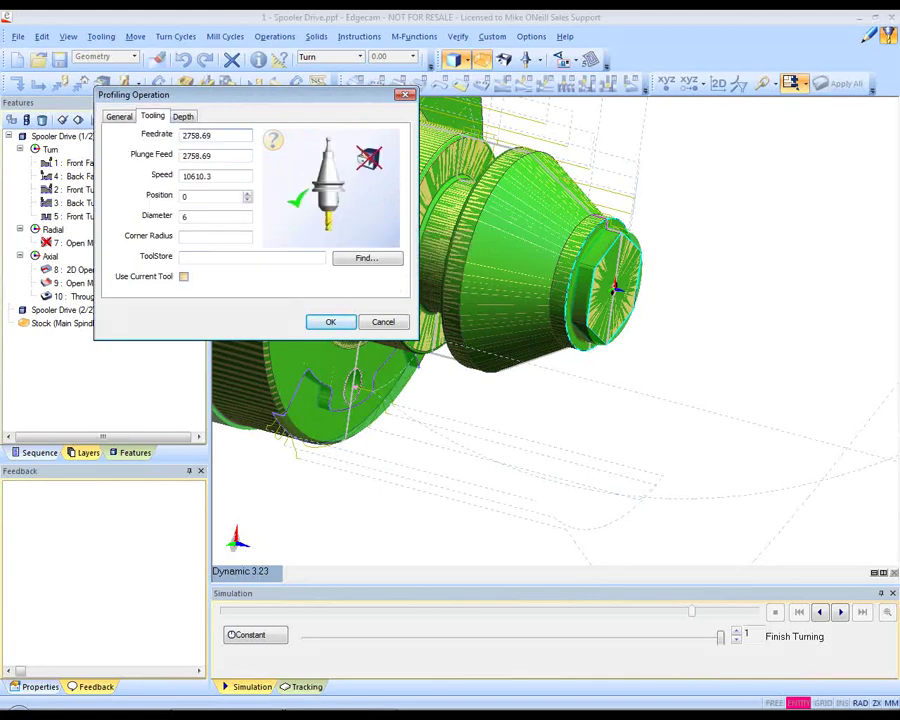
left_click(184, 277)
left_click(183, 117)
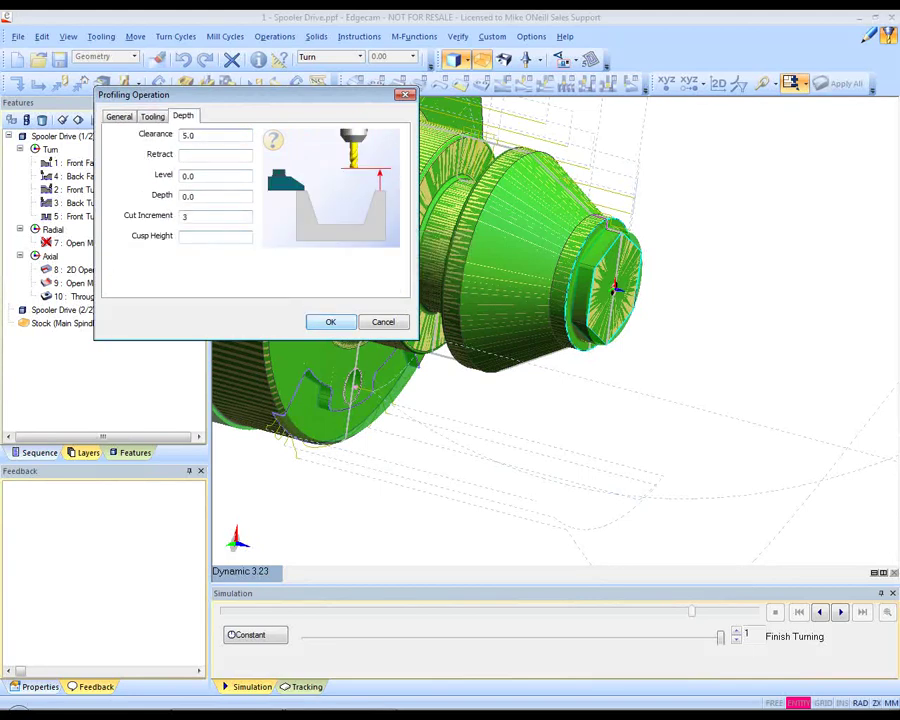
key("Return")
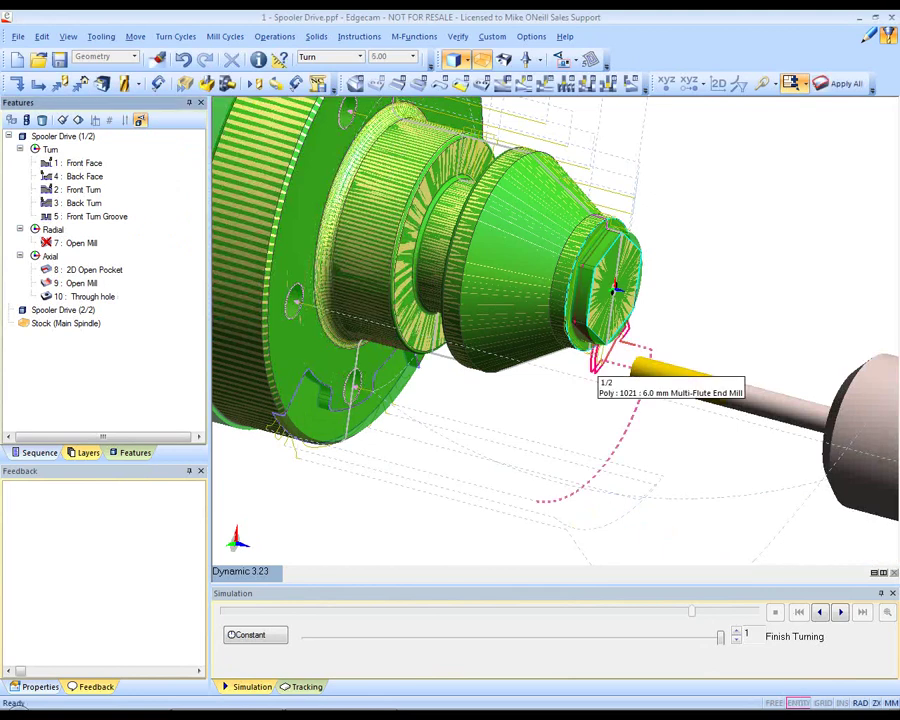
Step: Edit the profiling operation in the sequence, set its cut increment to 4 and regenerate it
left_click(37, 453)
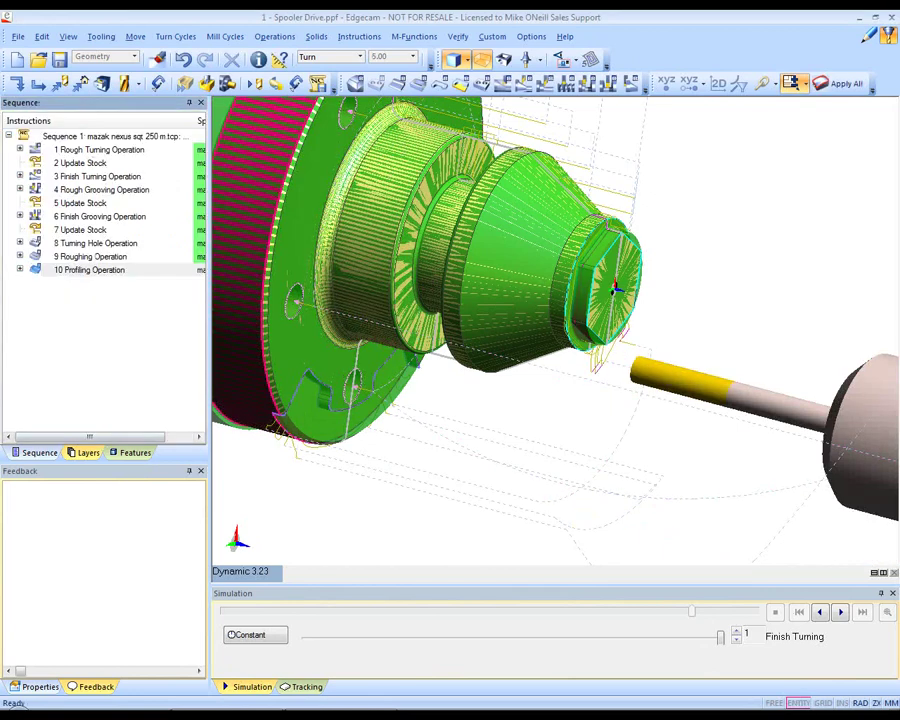
double_click(90, 270)
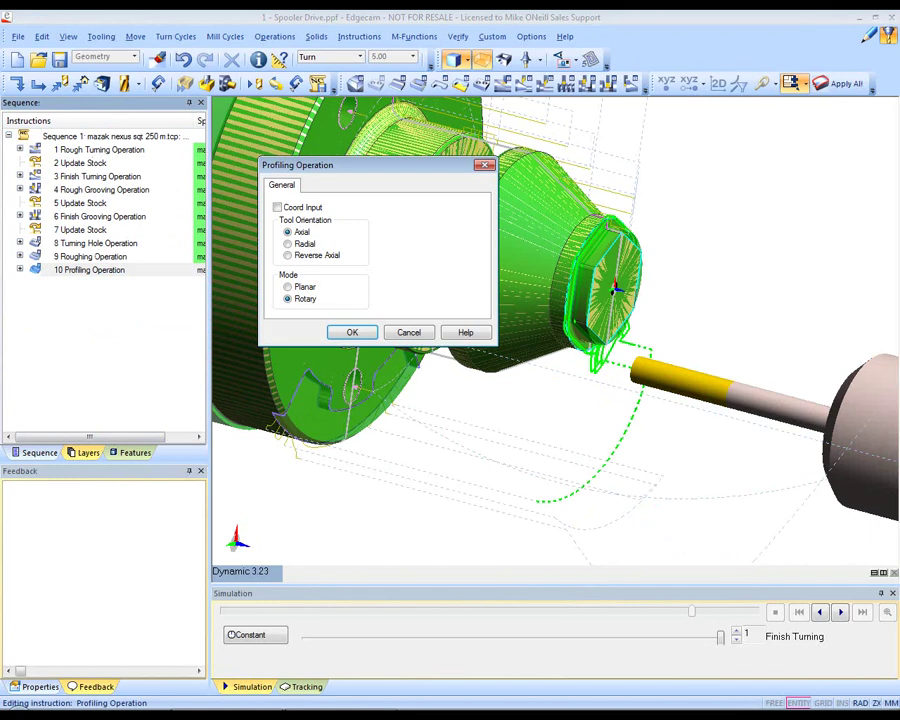
key("Return")
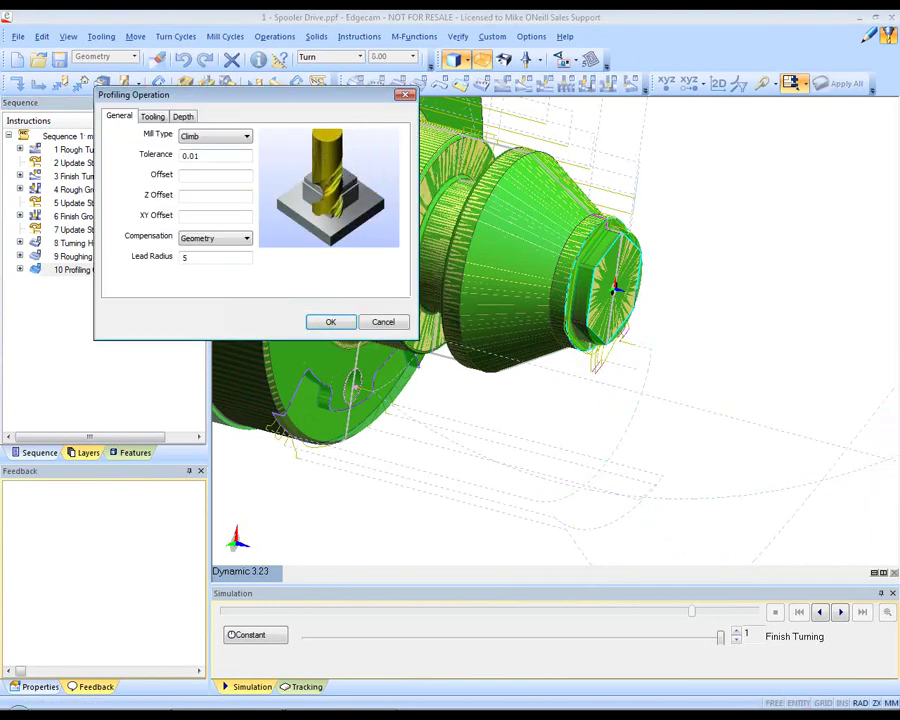
left_click(183, 117)
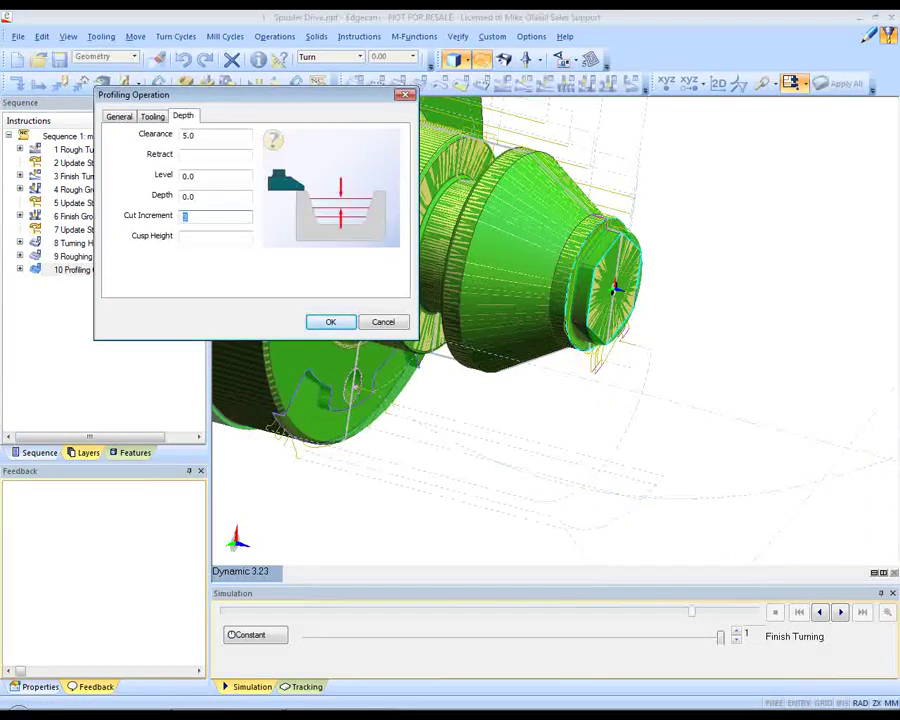
type("4")
key("Return")
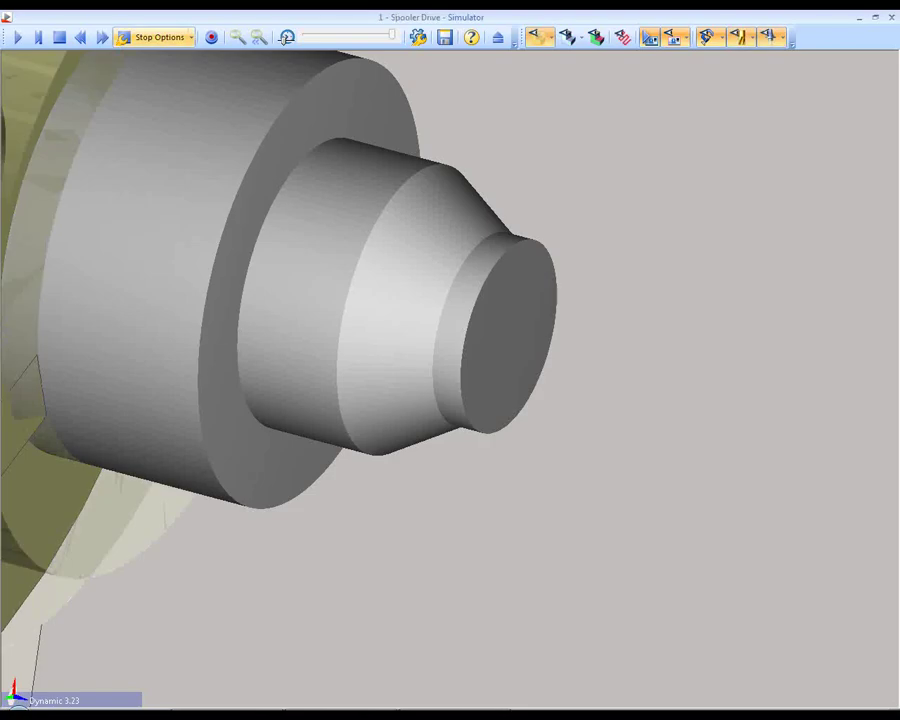
Step: Simulate the machining with Stop at Tool Change, fast-forwarding through the turning, grooving and drilling and playing the milling
left_click(150, 37)
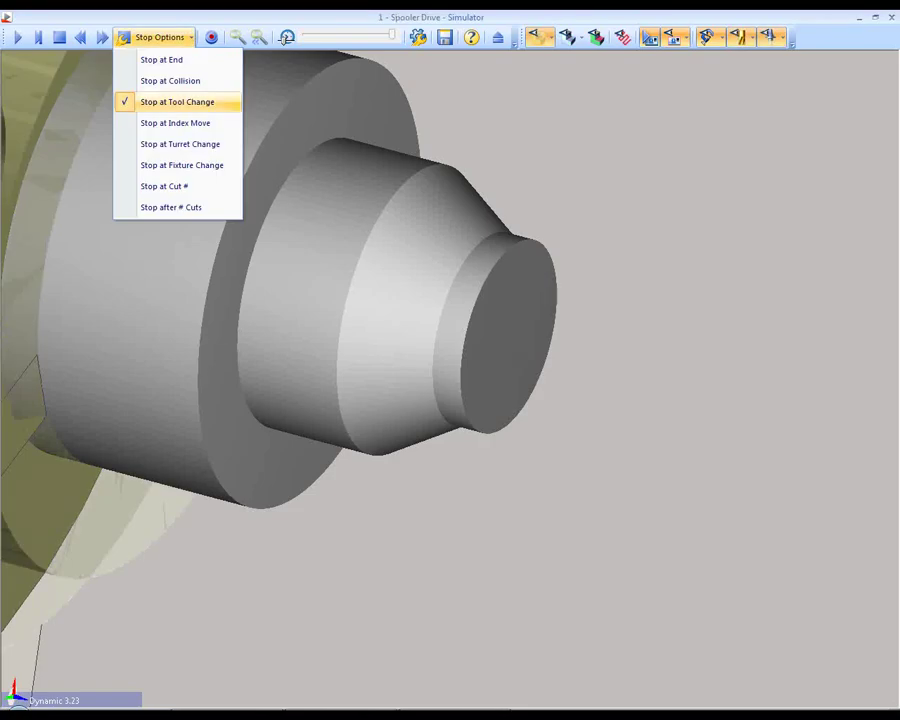
left_click(178, 102)
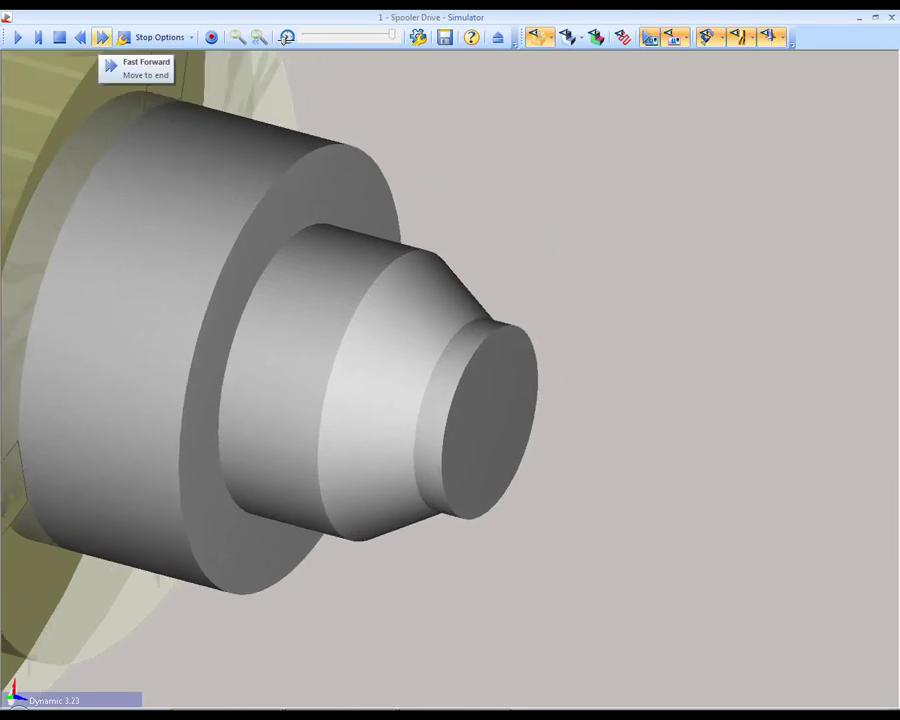
left_click(102, 38)
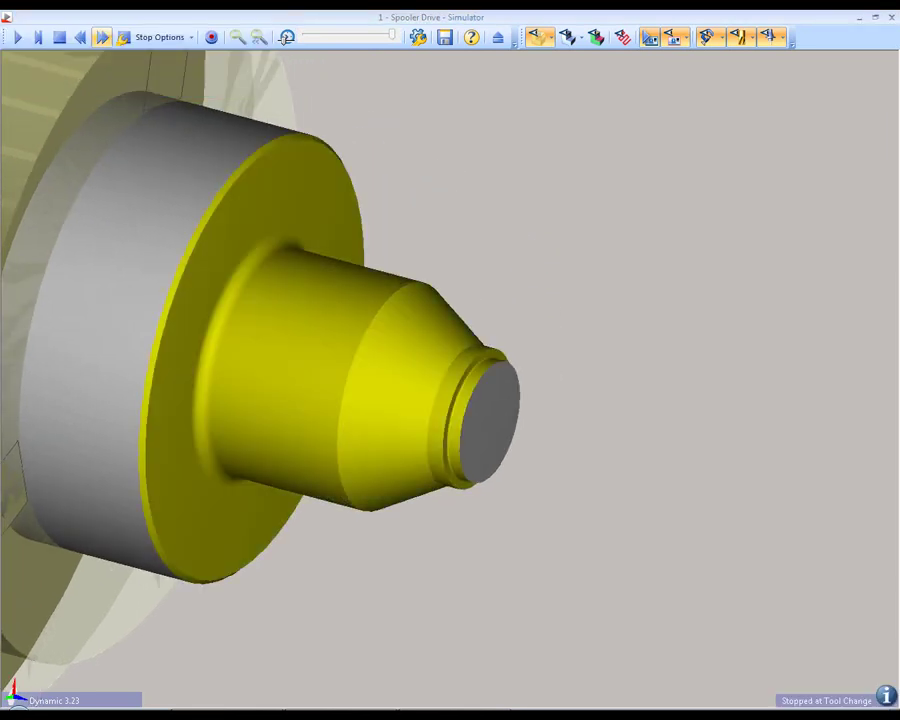
left_click(102, 38)
left_click(102, 38)
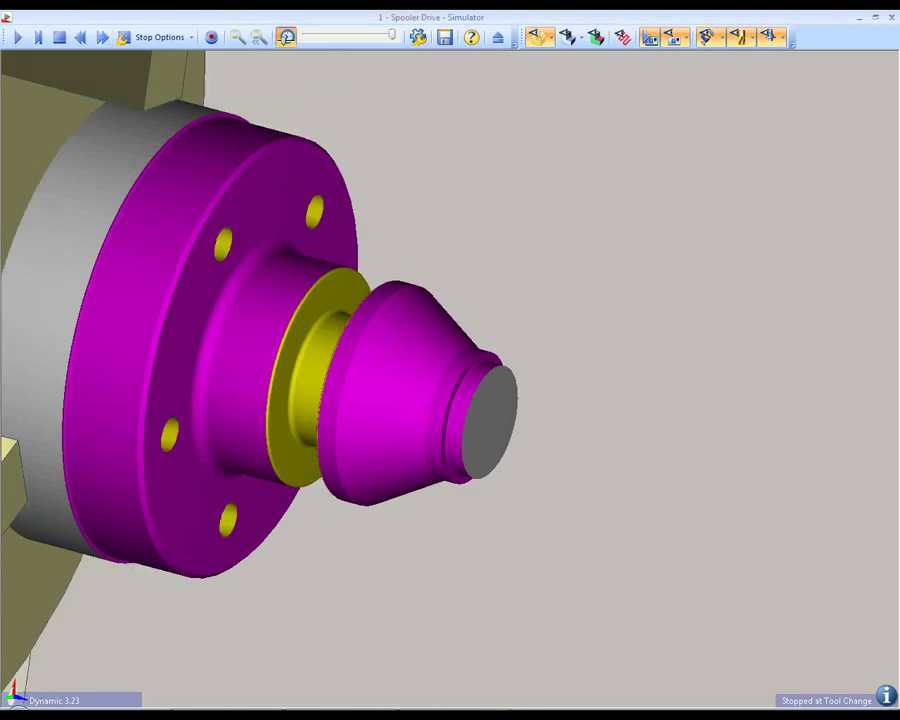
left_click(17, 37)
scroll(450, 380, "down", 3)
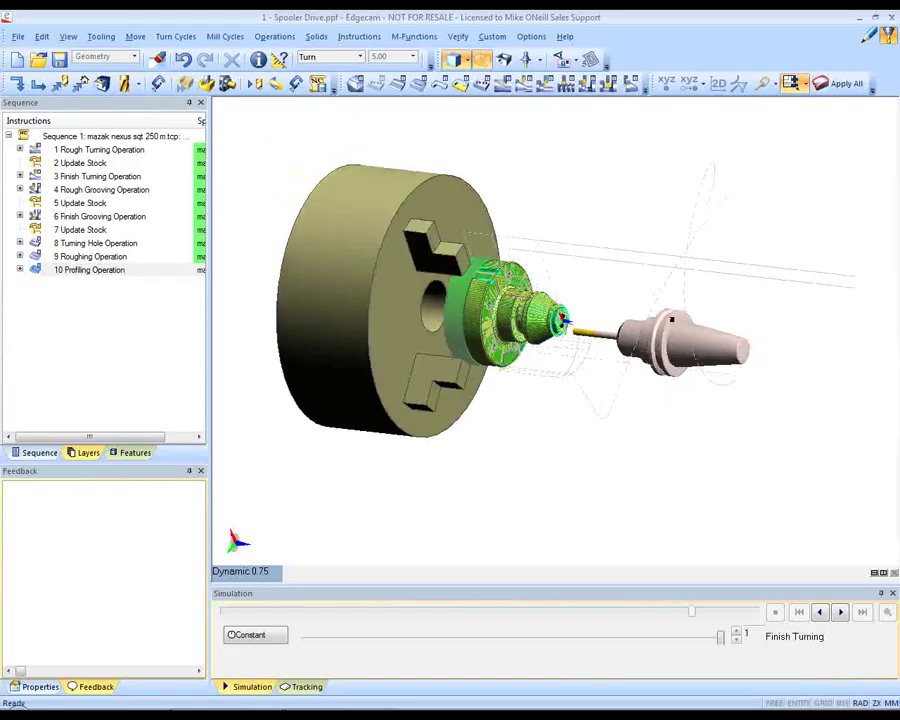
Step: Add a Move to Toolchange instruction after the profiling operation with the first axis set to Automatic
scroll(556, 332, "up", 4)
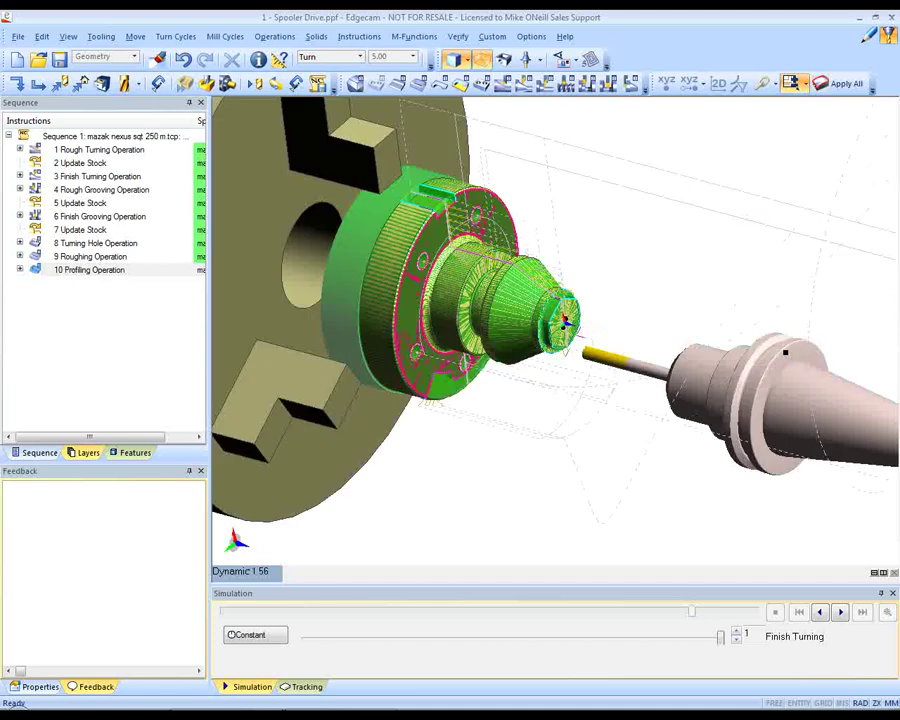
middle_click_drag(420, 300, 486, 380)
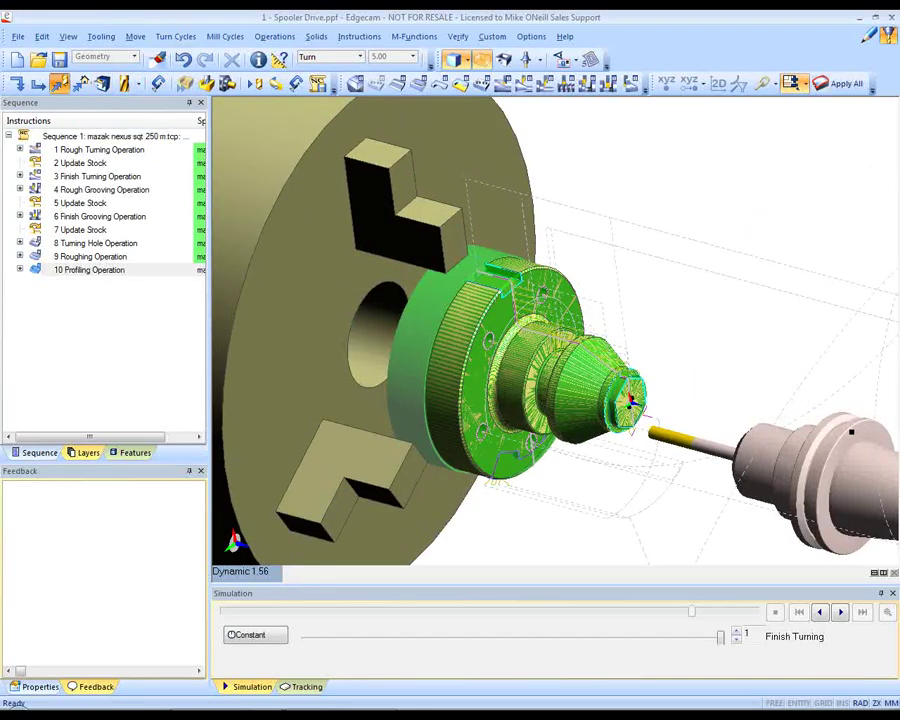
left_click(59, 83)
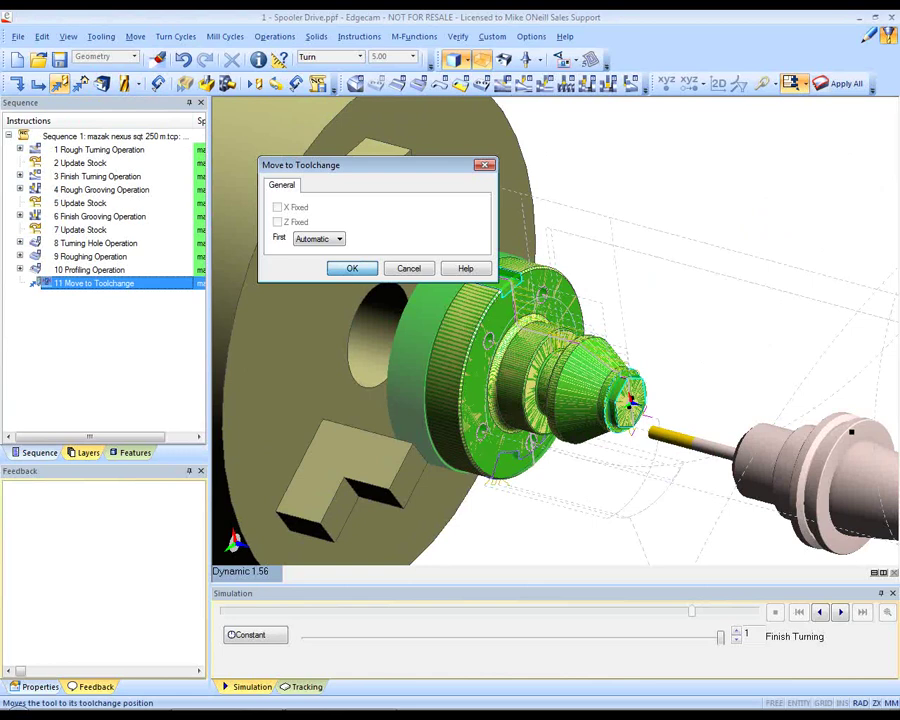
key("Return")
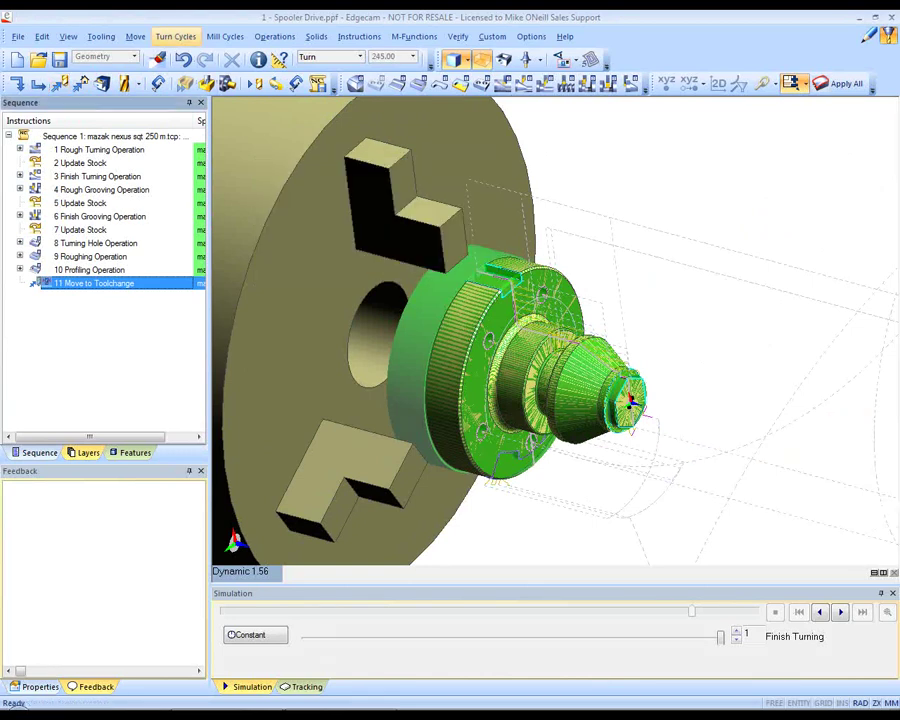
Step: Add a rapid angular move to the C axis of the Radial CPL, using the Machine Datum coordinate system
left_click(176, 36)
mouse_move(135, 36)
left_click(163, 127)
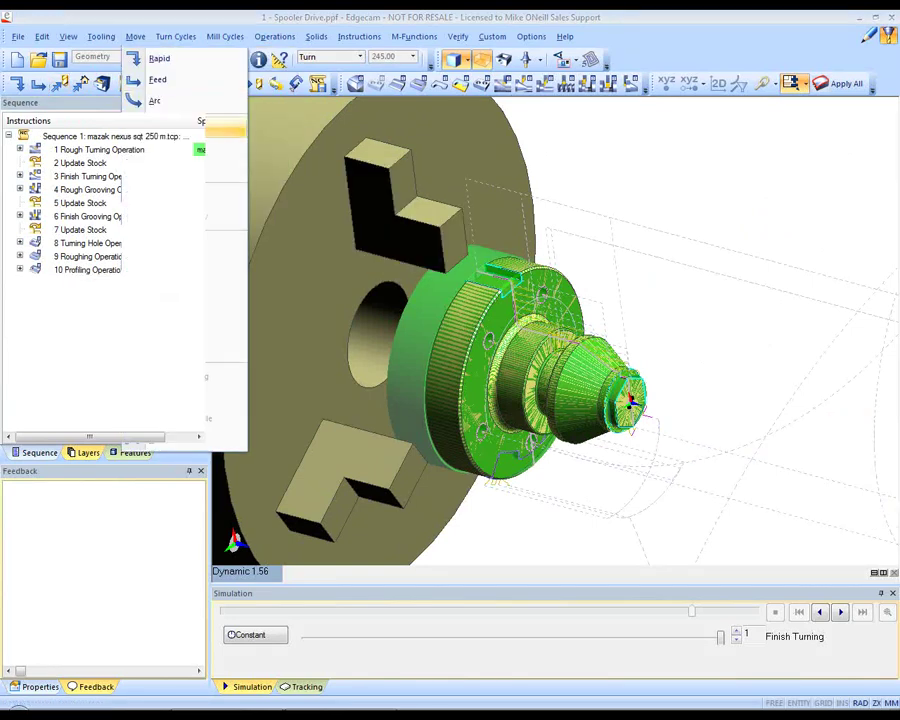
left_click(374, 408)
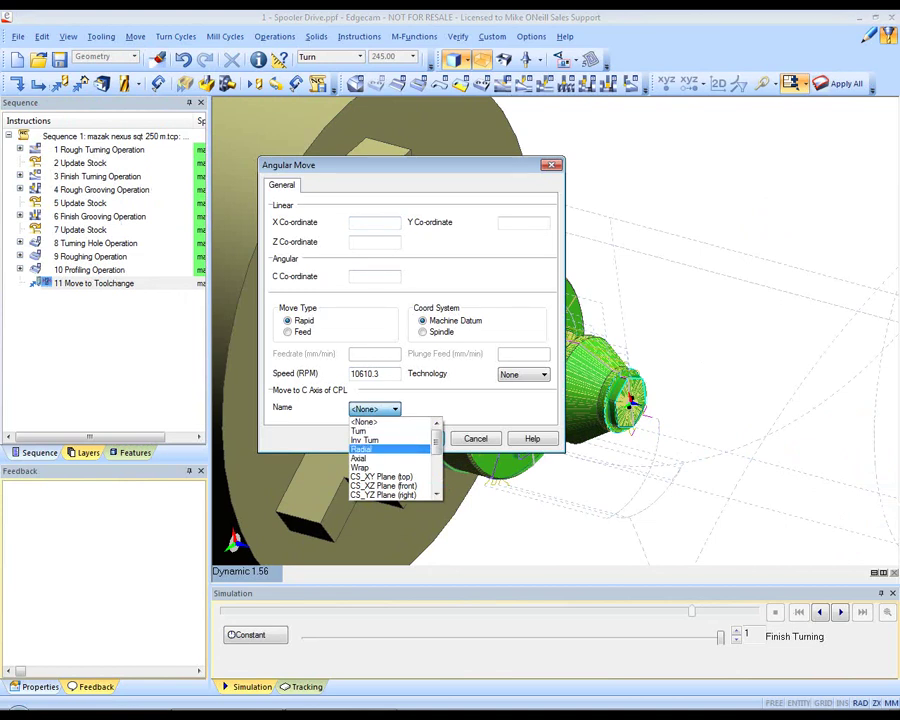
left_click(380, 449)
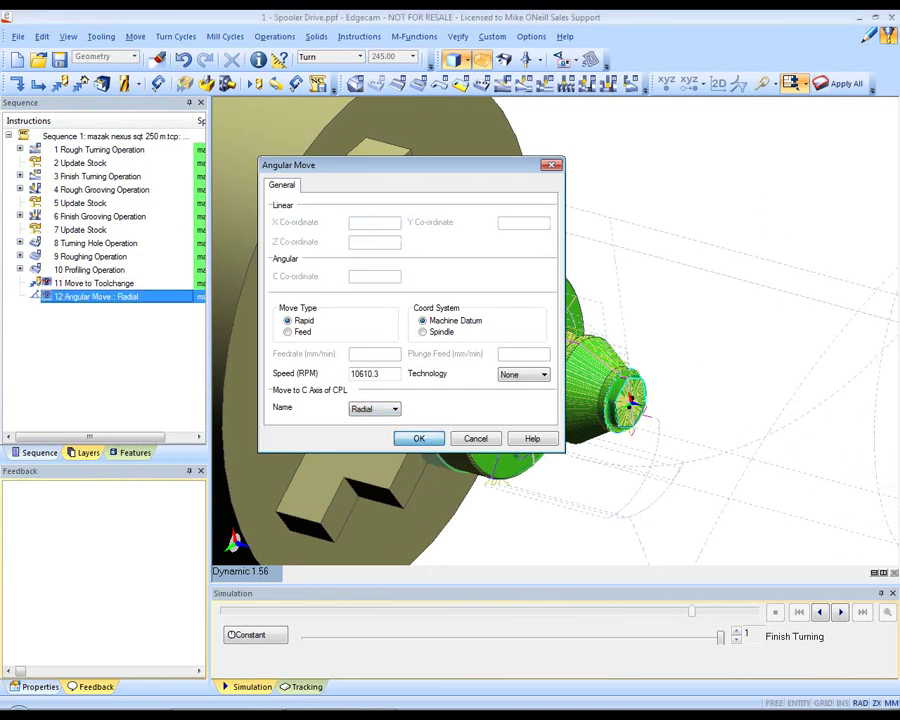
left_click(419, 438)
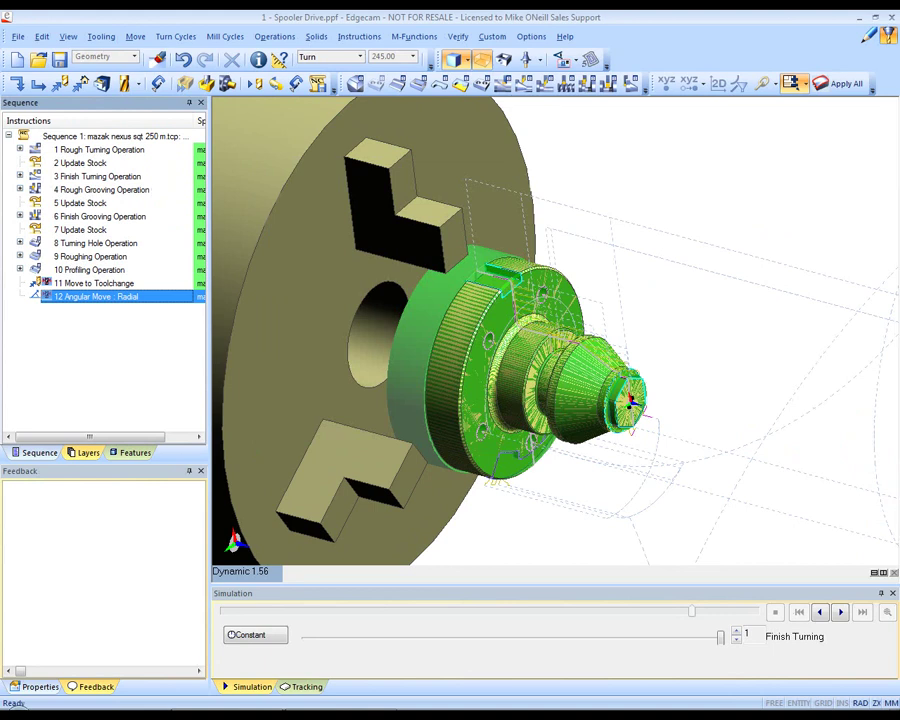
Step: Start a roughing operation with radial tool orientation on the open slot feature in the flange's rim
left_click(274, 36)
left_click(301, 127)
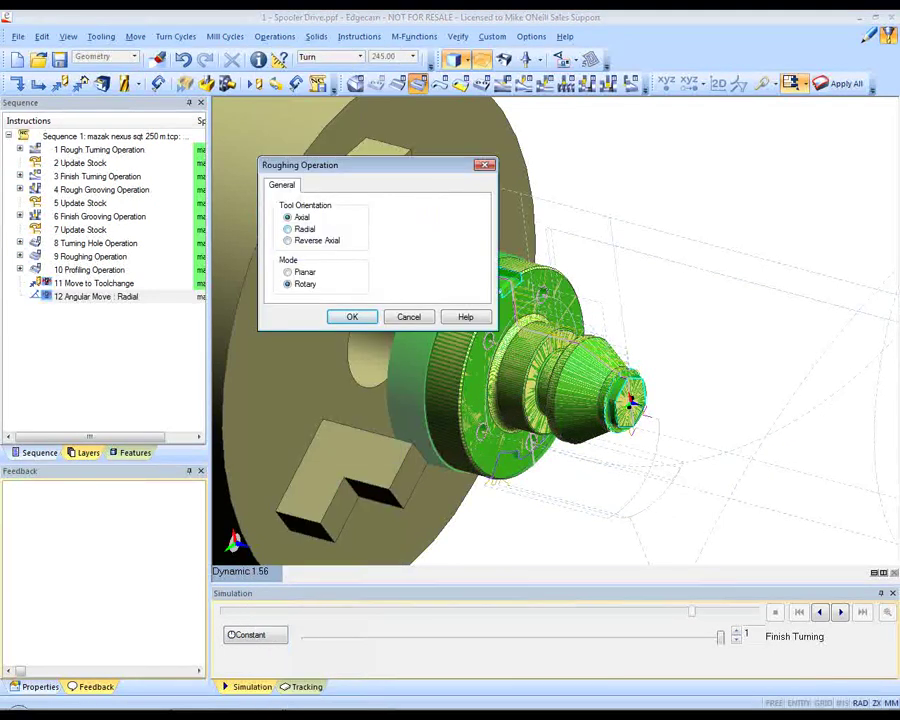
left_click(288, 229)
key("Return")
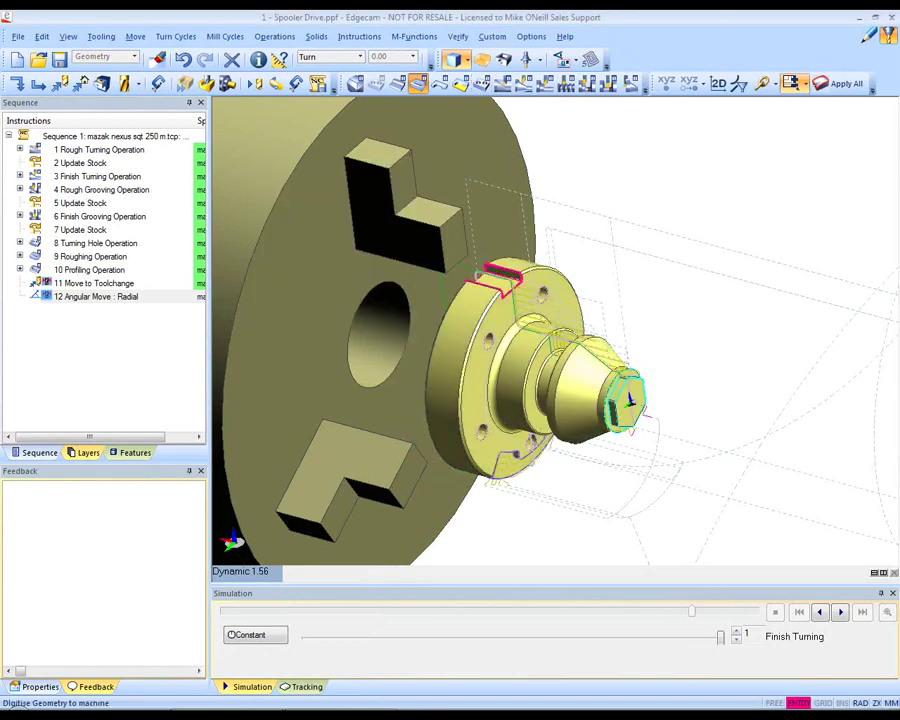
left_click(503, 285)
right_click(503, 285)
right_click(503, 285)
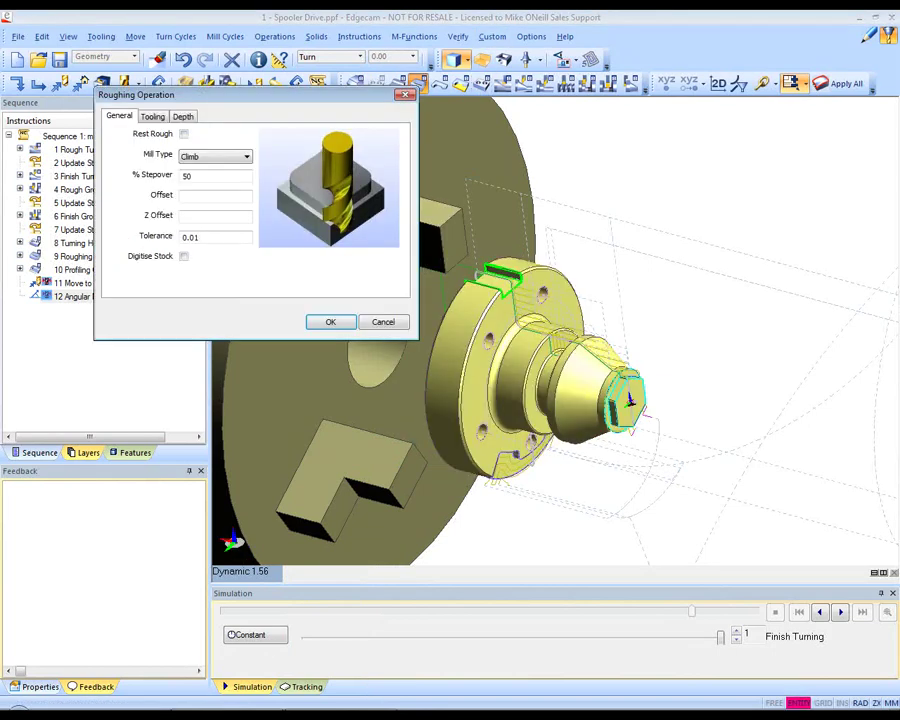
Step: Set the roughing operation's mill type to Optimised, keeping the 50 % stepover and leaving both offsets blank
left_click(215, 156)
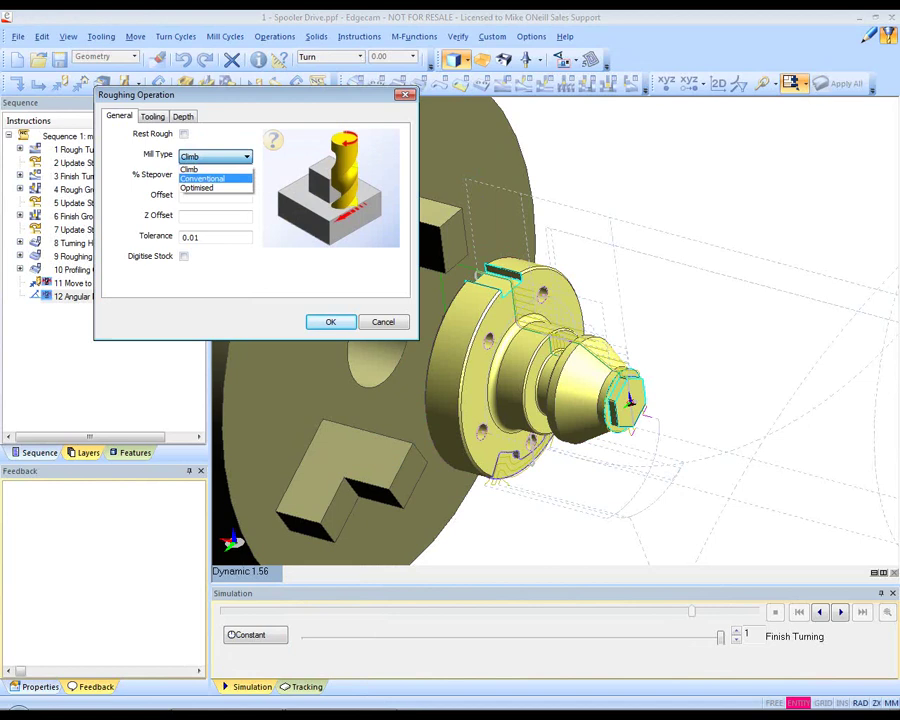
left_click(207, 185)
left_click(215, 176)
left_click(215, 196)
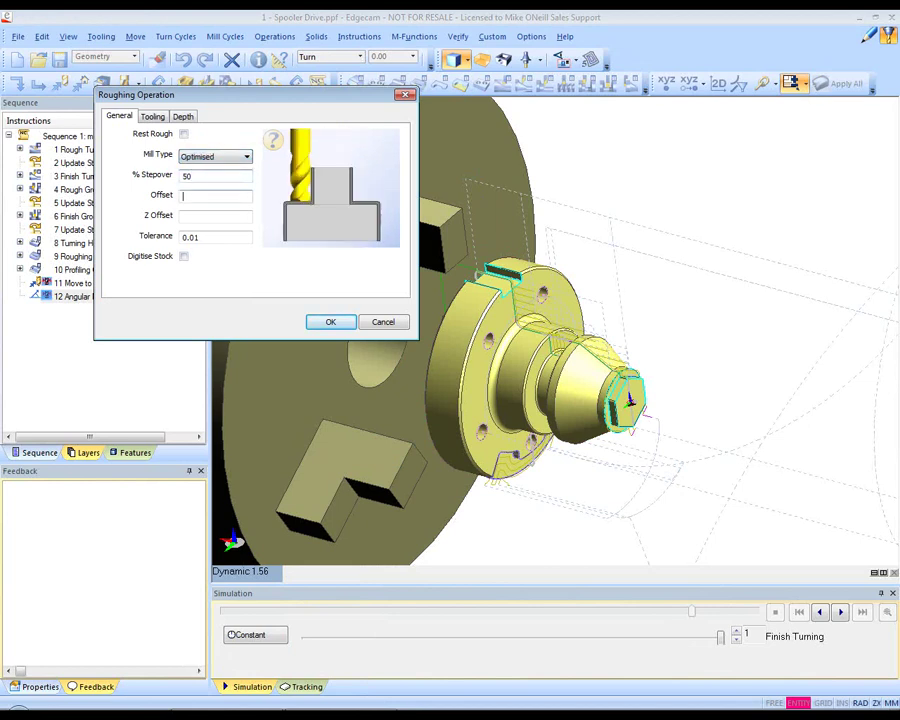
left_click(215, 217)
Step: Assign the 8.0 mm Multi-Flute End Mill from the tool store to the roughing operation at tool position 11
left_click(152, 117)
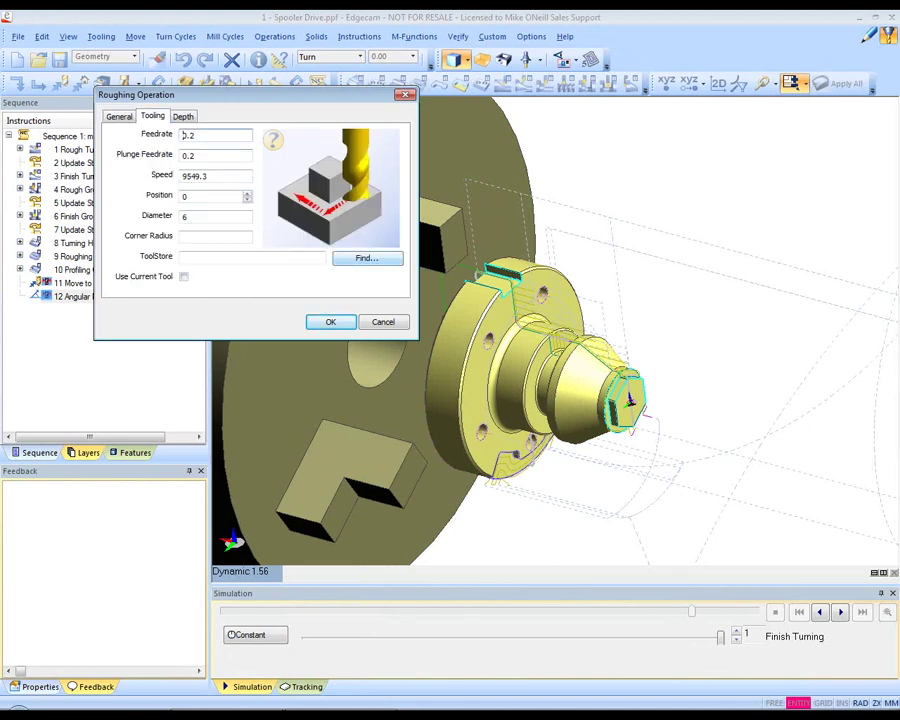
left_click(367, 258)
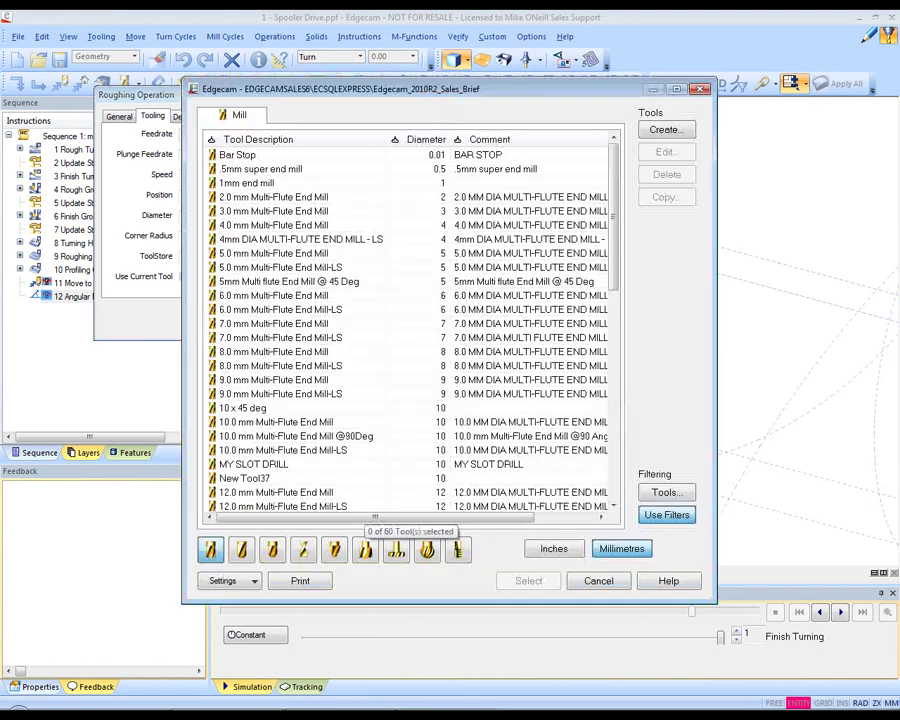
left_click(318, 352)
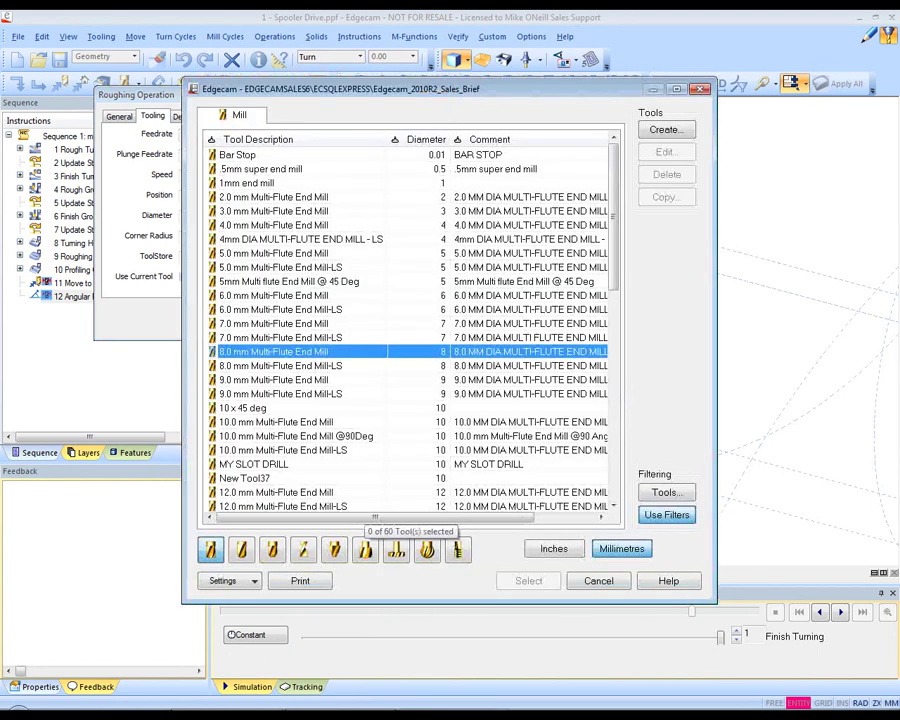
key("Return")
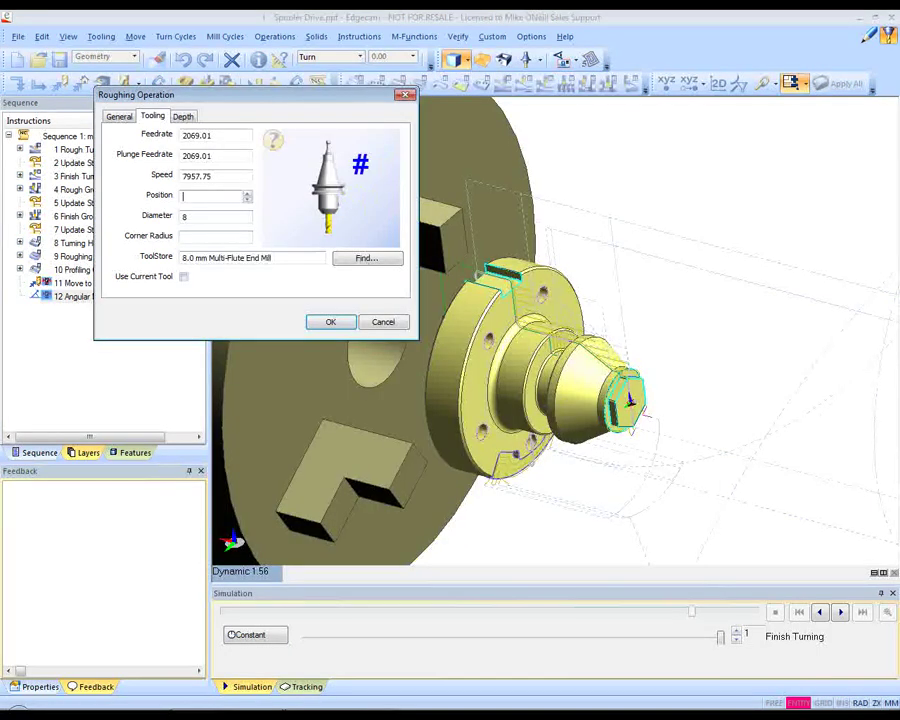
type("11")
Step: Set the roughing depth's cut increment to 5 and create the radial roughing operation
left_click(183, 117)
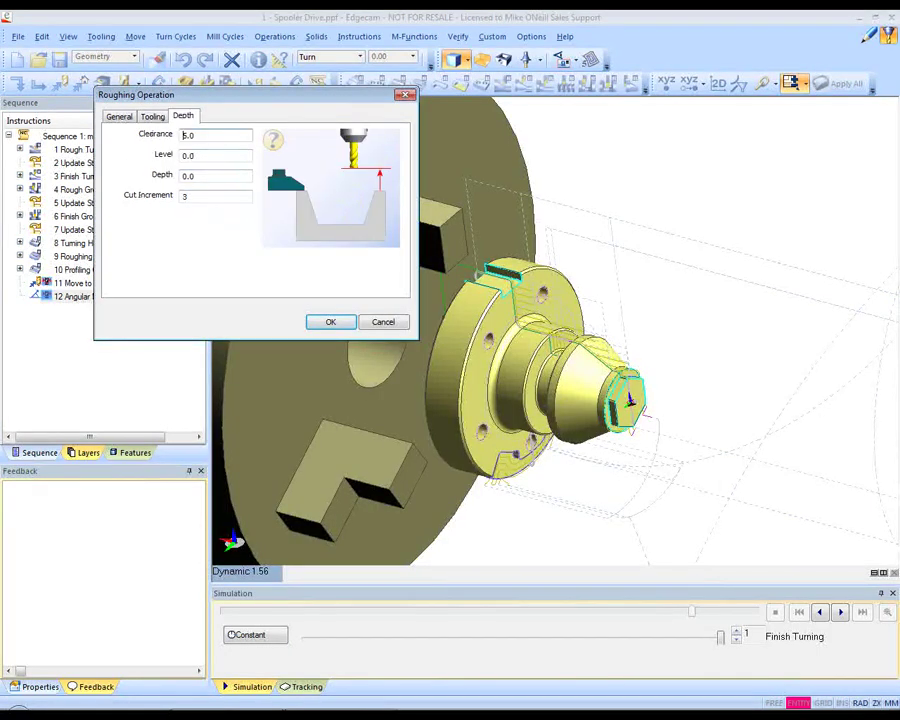
double_click(187, 197)
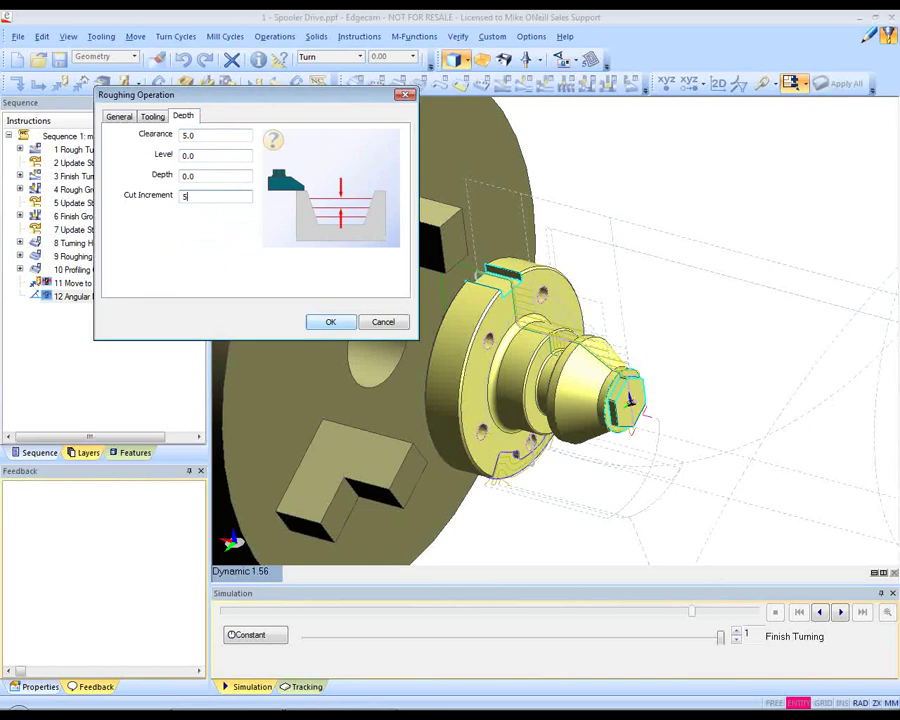
key("Return")
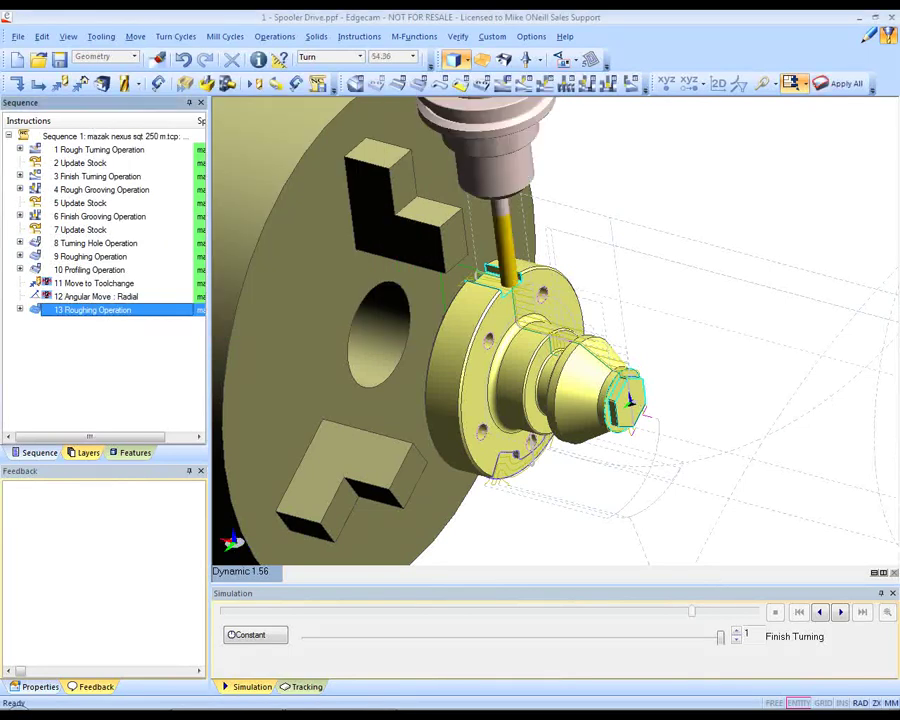
Step: Save the part under the name 2 - Completed Spooler Drive.ppf, replacing the existing file
middle_click_drag(540, 420, 565, 413)
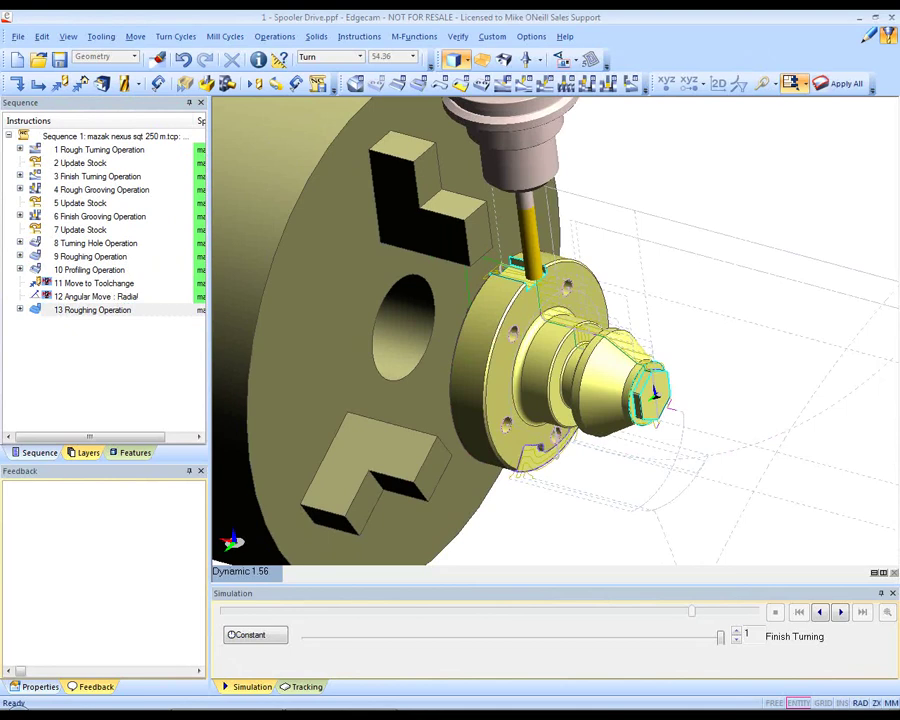
left_click(18, 36)
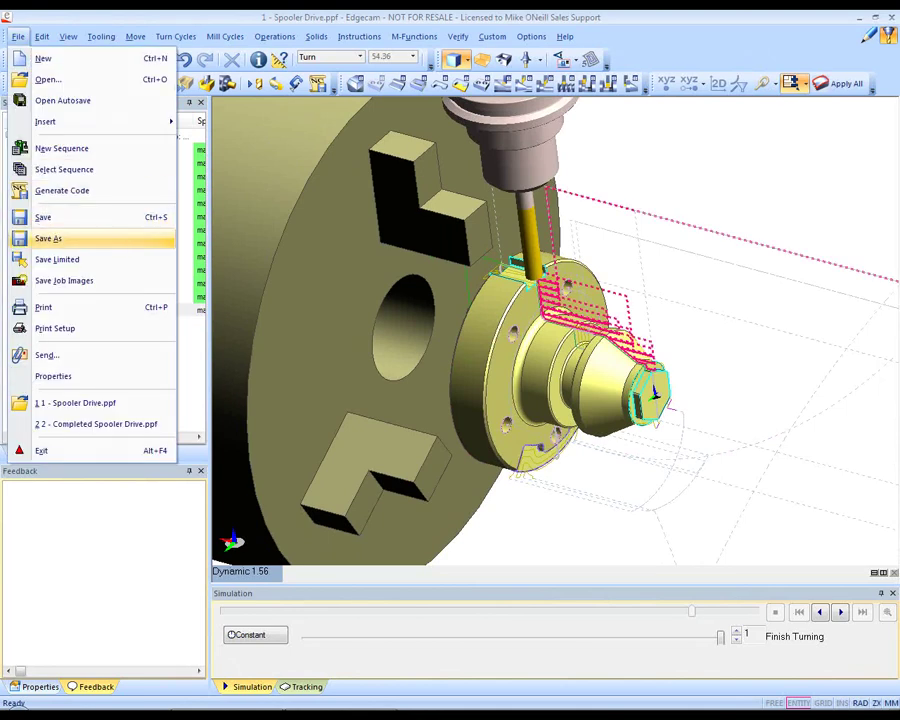
left_click(48, 238)
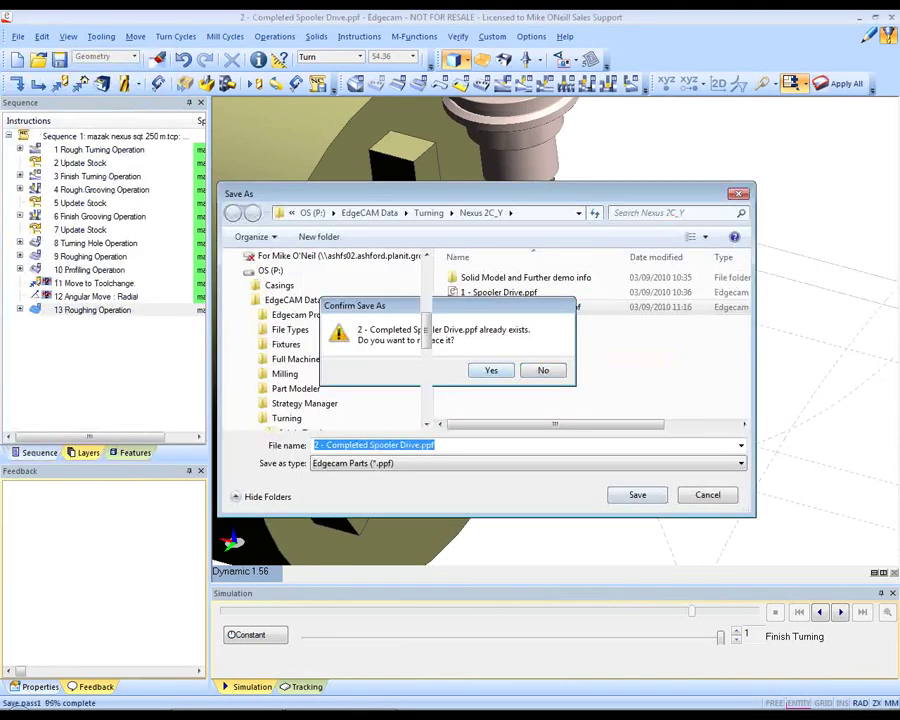
left_click(488, 368)
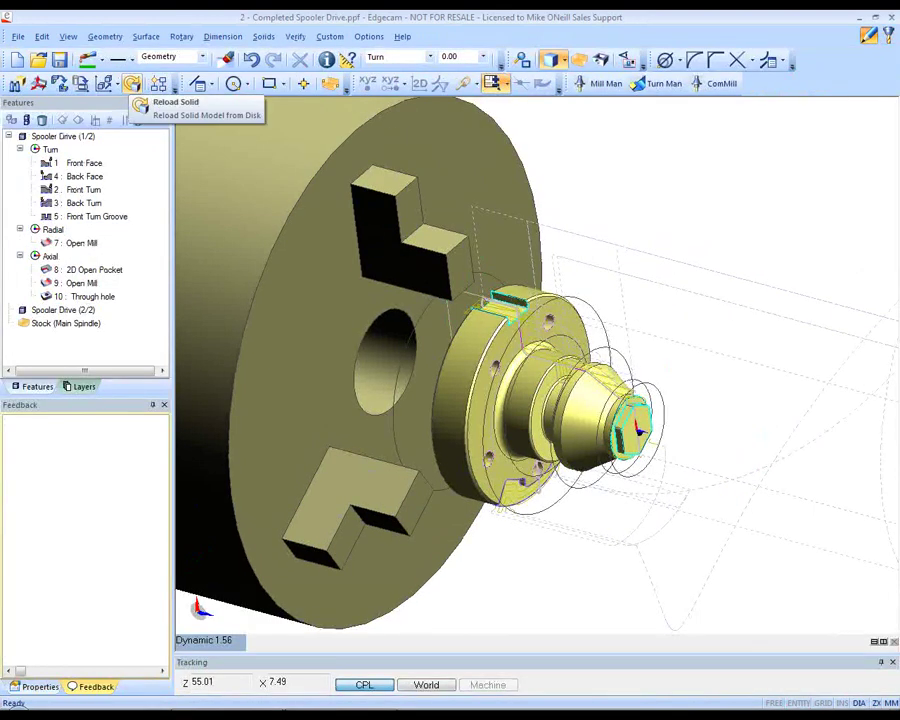
Step: Reload the solid from Spooler Drive Modified.pmod in the Solid Model and Further demo info folder
left_click(131, 83)
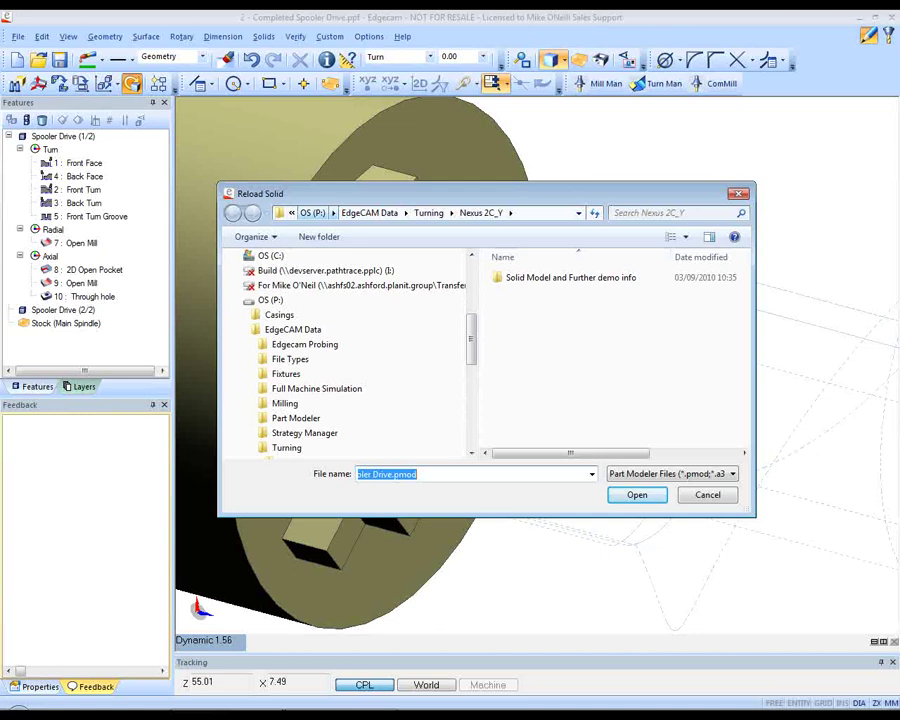
double_click(565, 277)
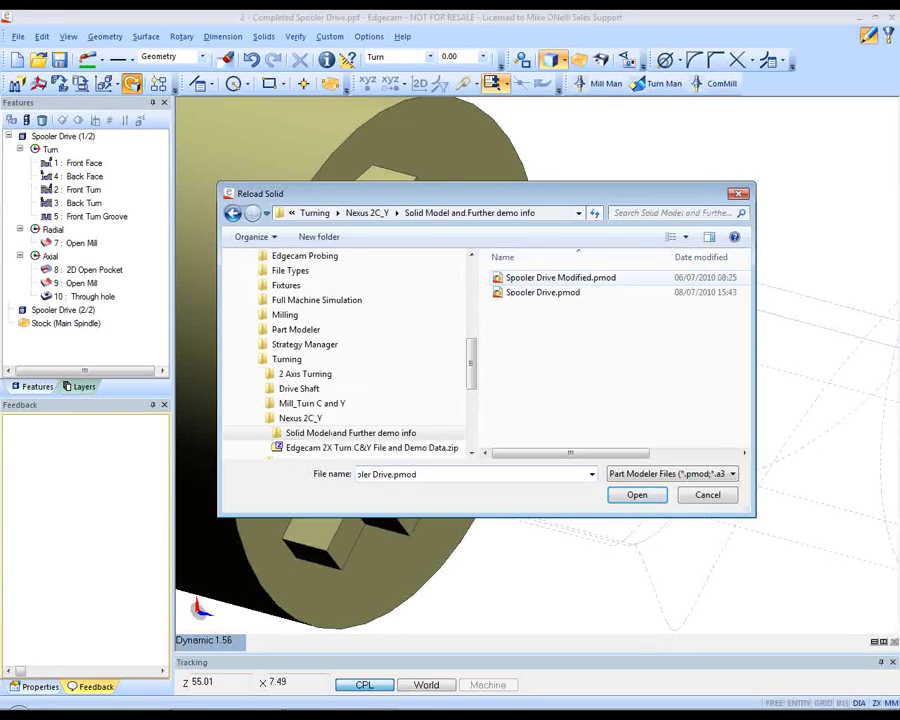
left_click(560, 278)
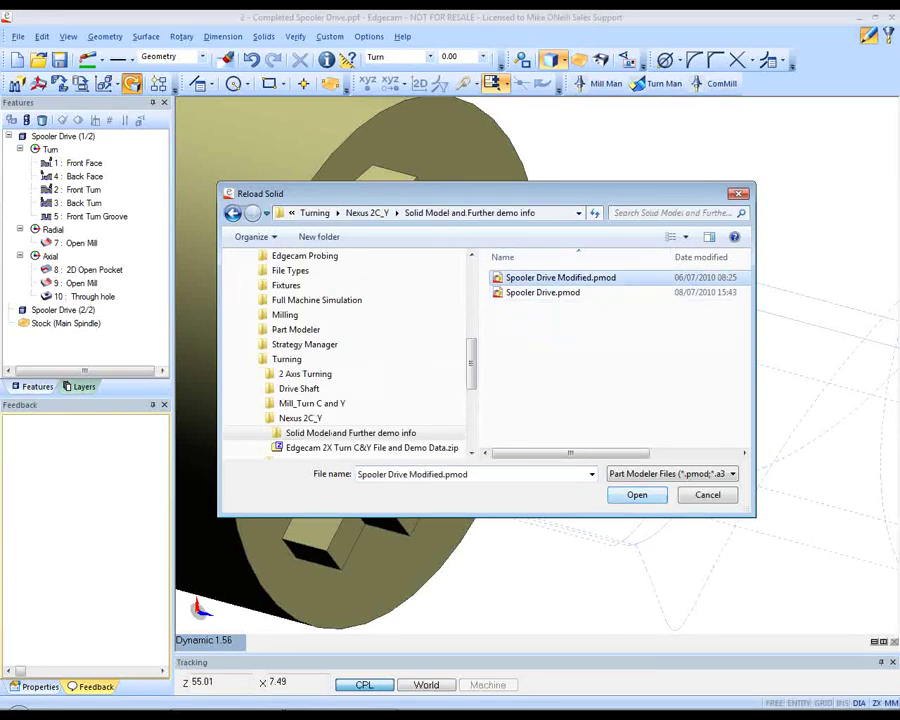
left_click(637, 495)
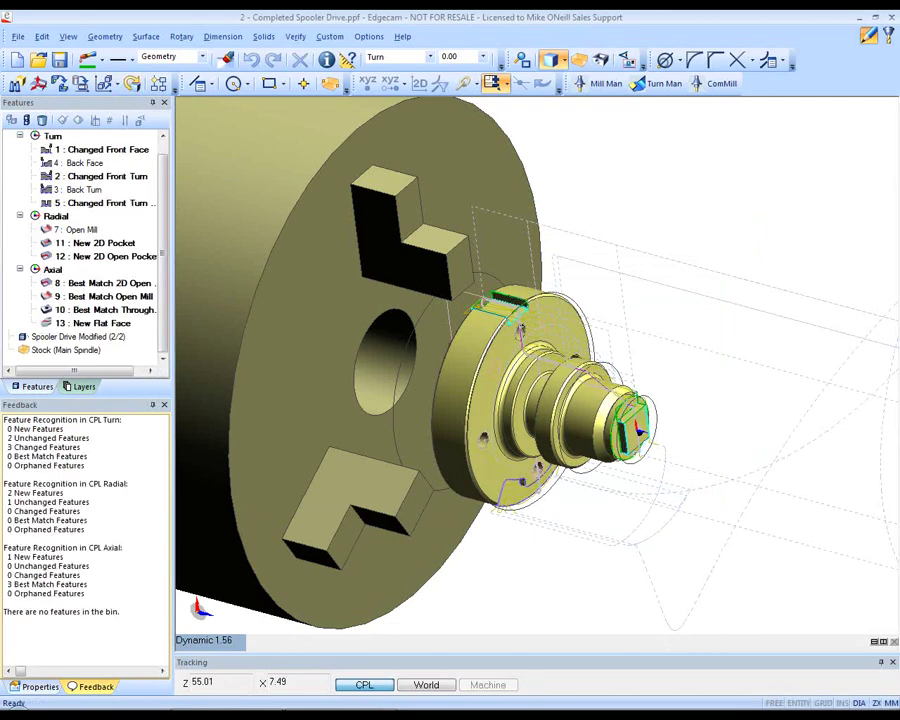
Step: Examine the reloaded model up close, highlighting the axial open mill and through hole features
middle_click_drag(455, 432, 472, 450)
scroll(472, 450, "up", 2)
scroll(472, 450, "up", 2)
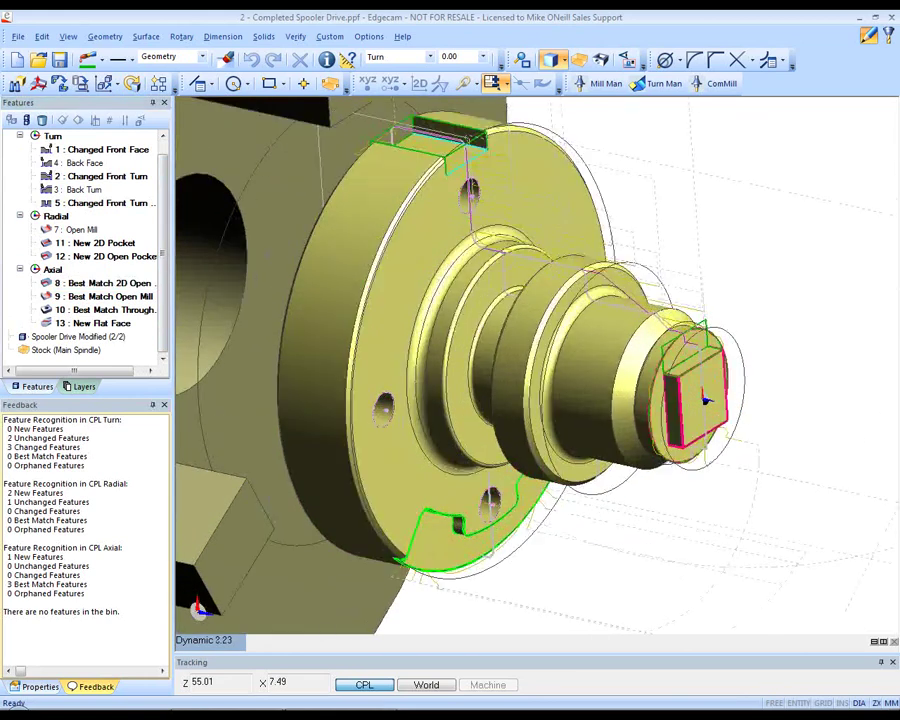
left_click(104, 297)
left_click(104, 310)
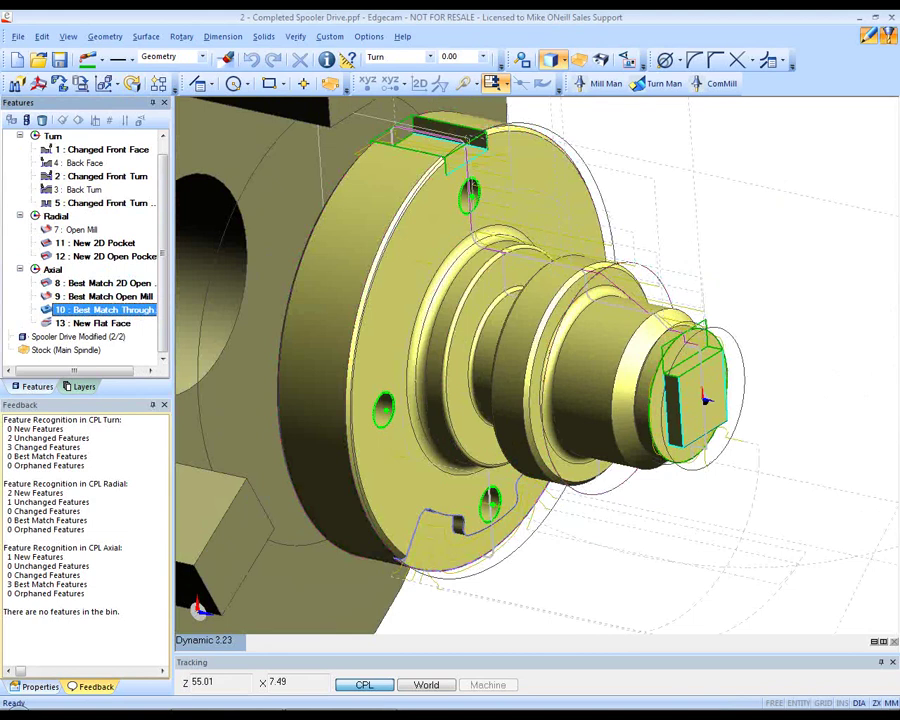
Step: Return to manufacturing mode and regenerate the whole machining sequence for the modified solid
left_click(890, 37)
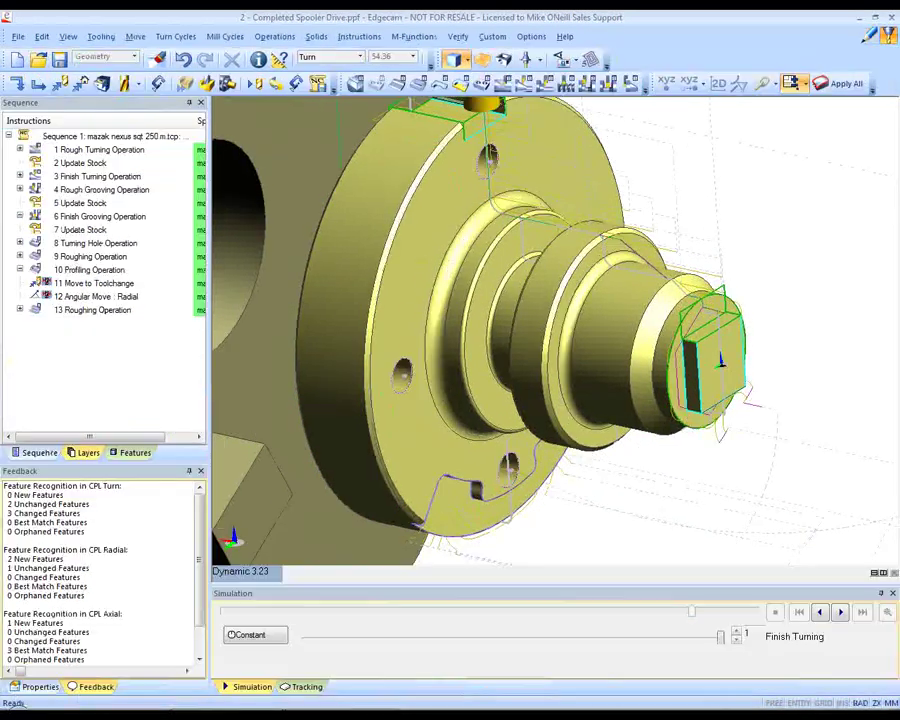
right_click(155, 136)
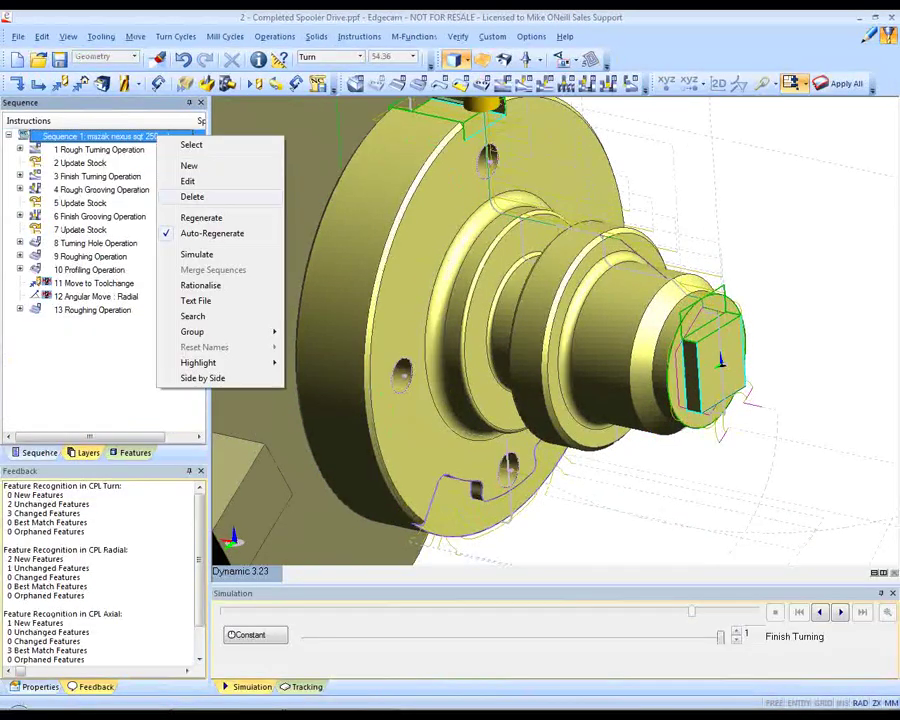
left_click(201, 217)
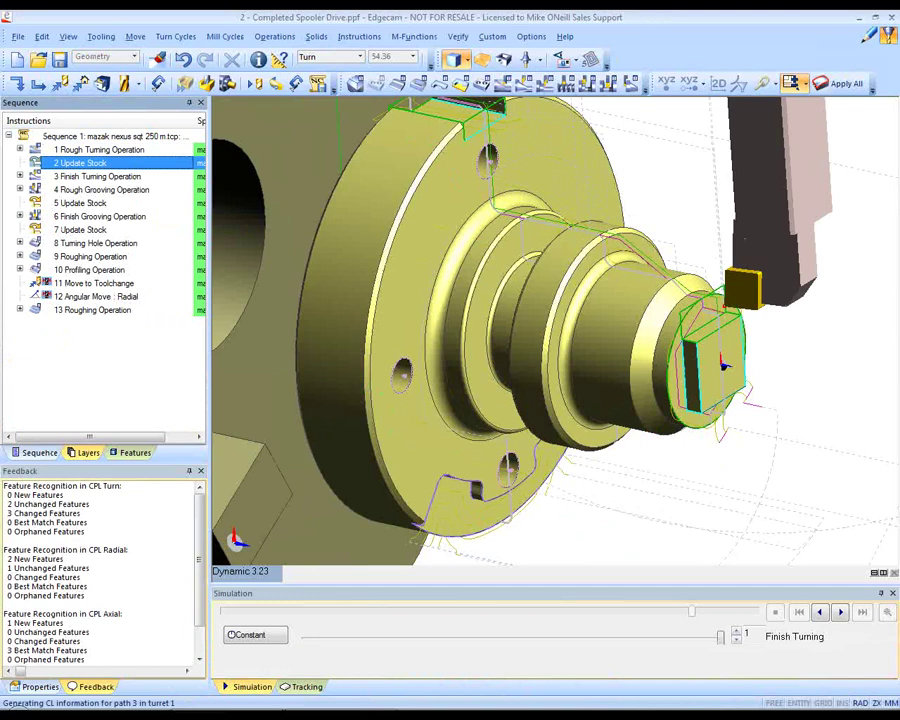